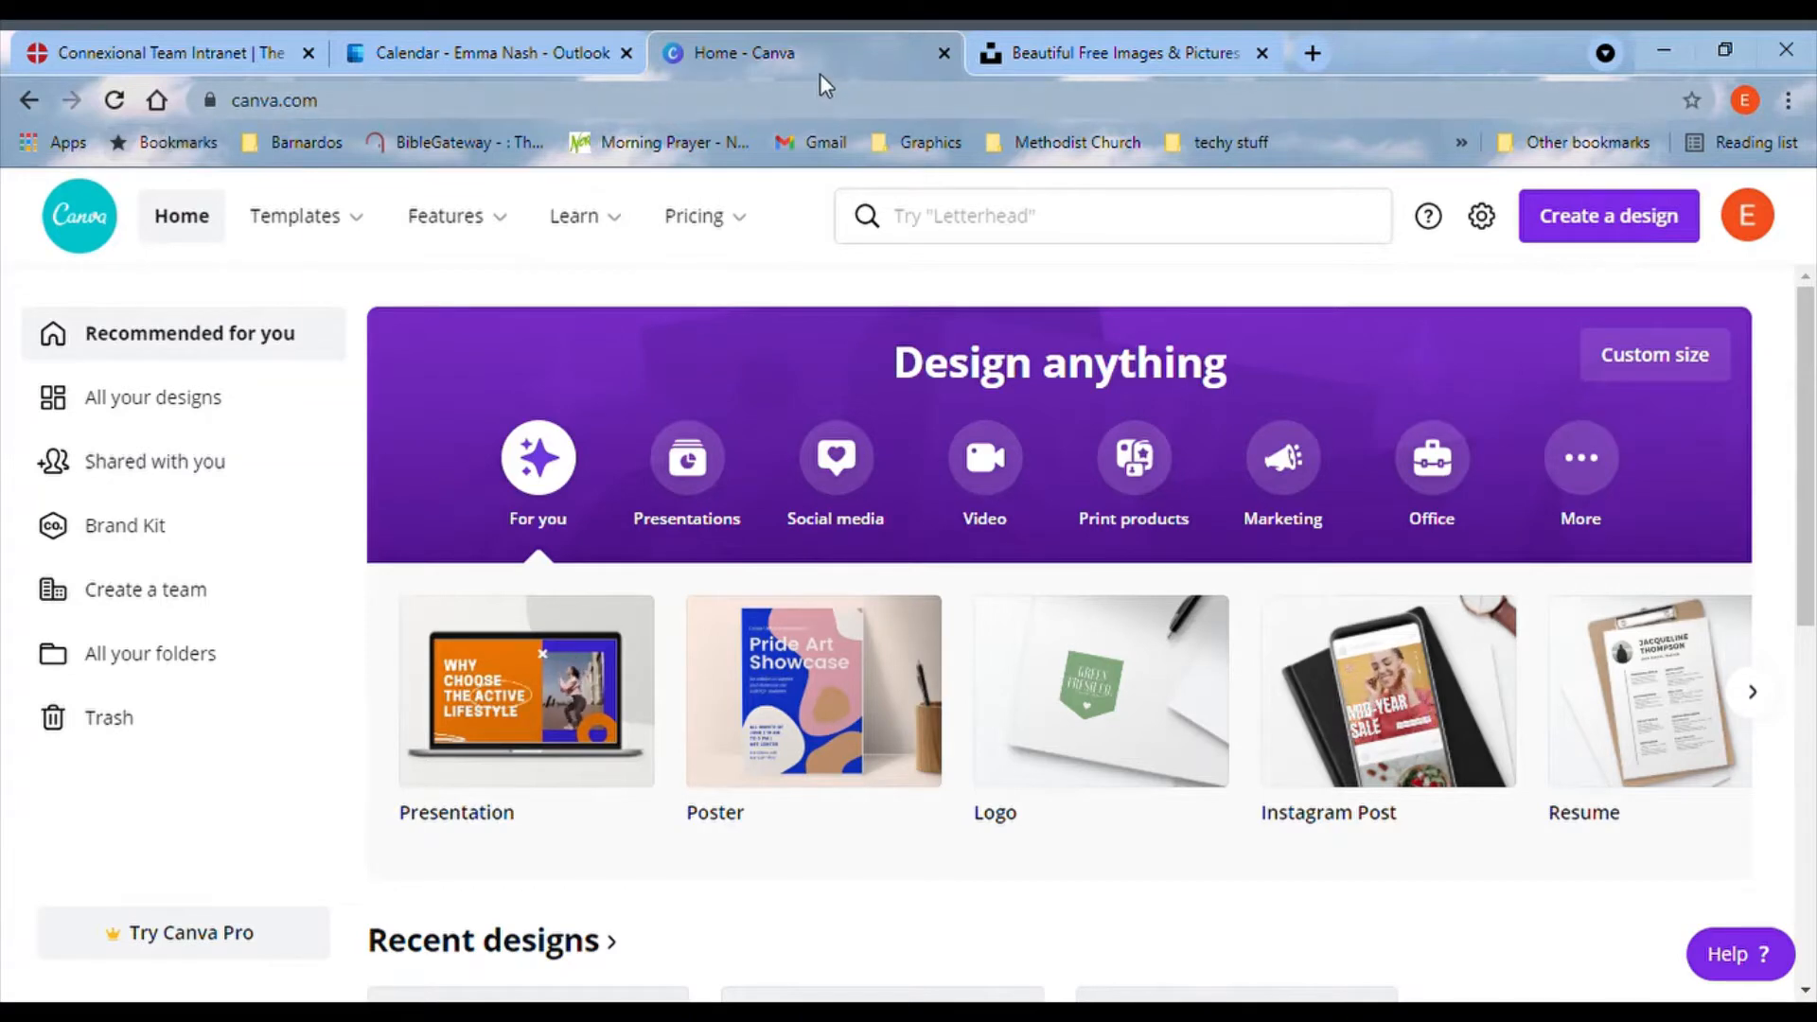
Open Canva's collection of Instagram Post templates.
{"action": "left_click", "coordinate": [1096, 57]}
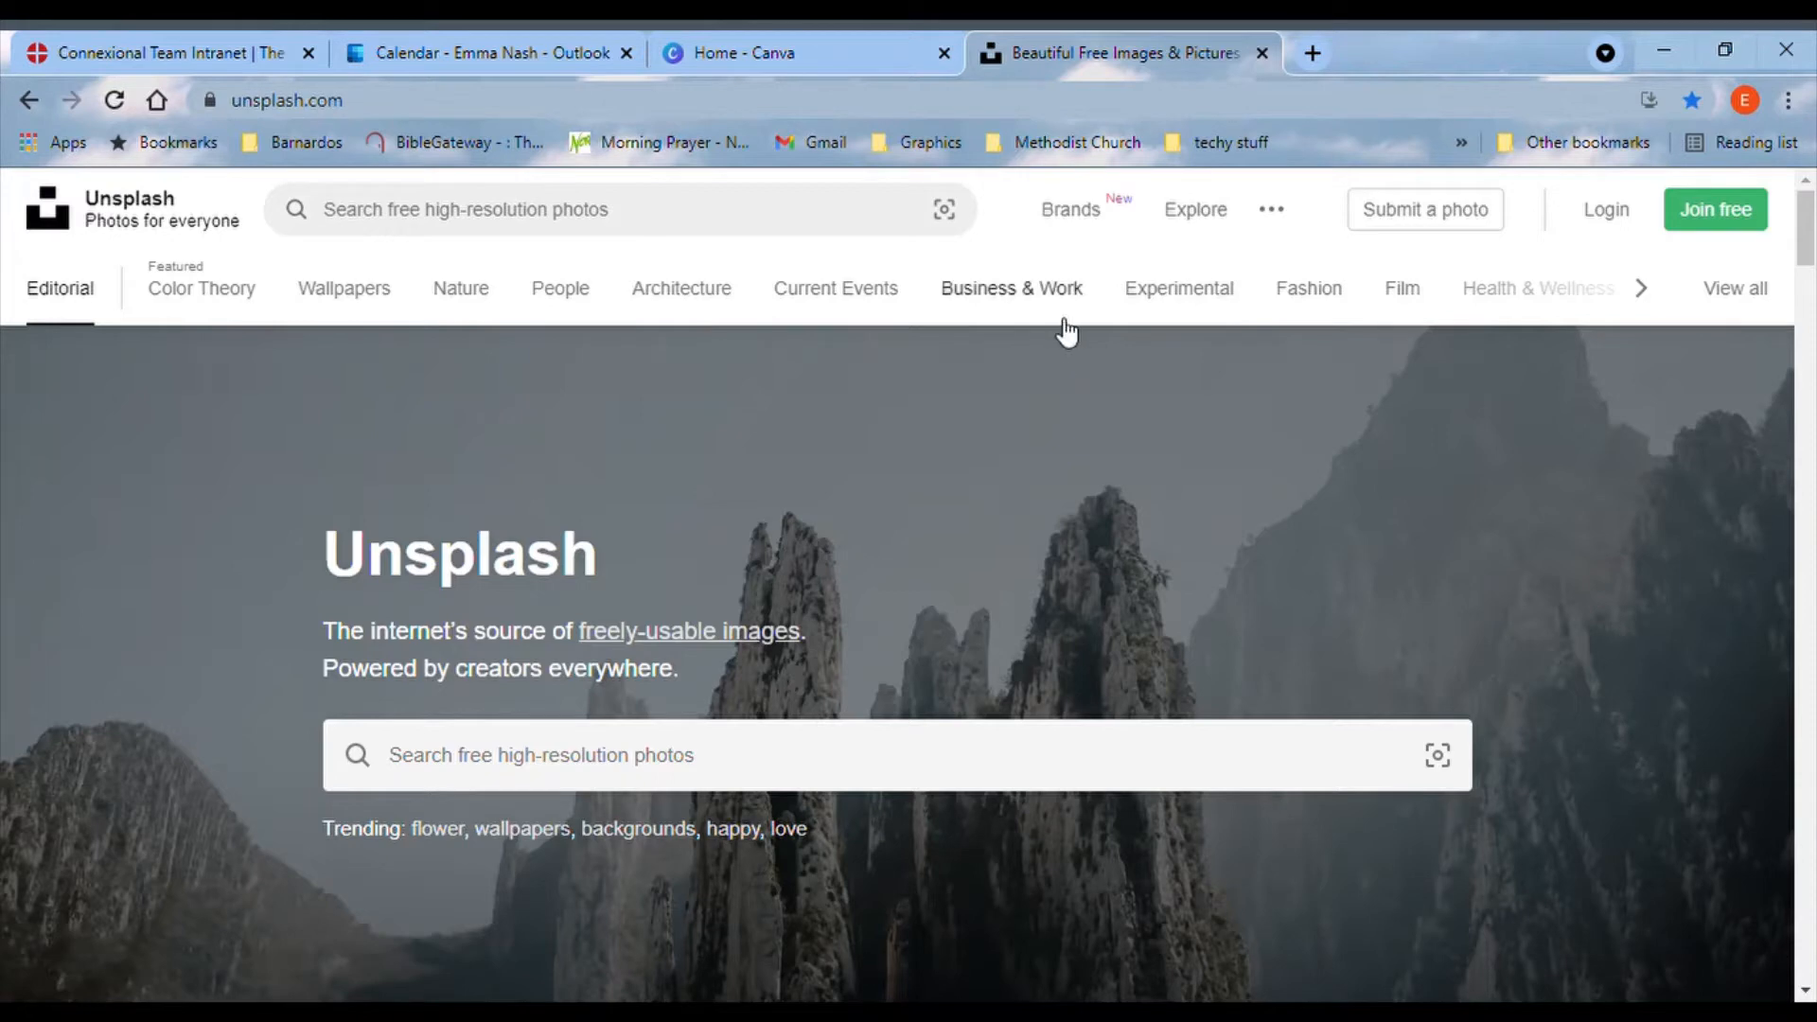
{"action": "left_click", "coordinate": [822, 55]}
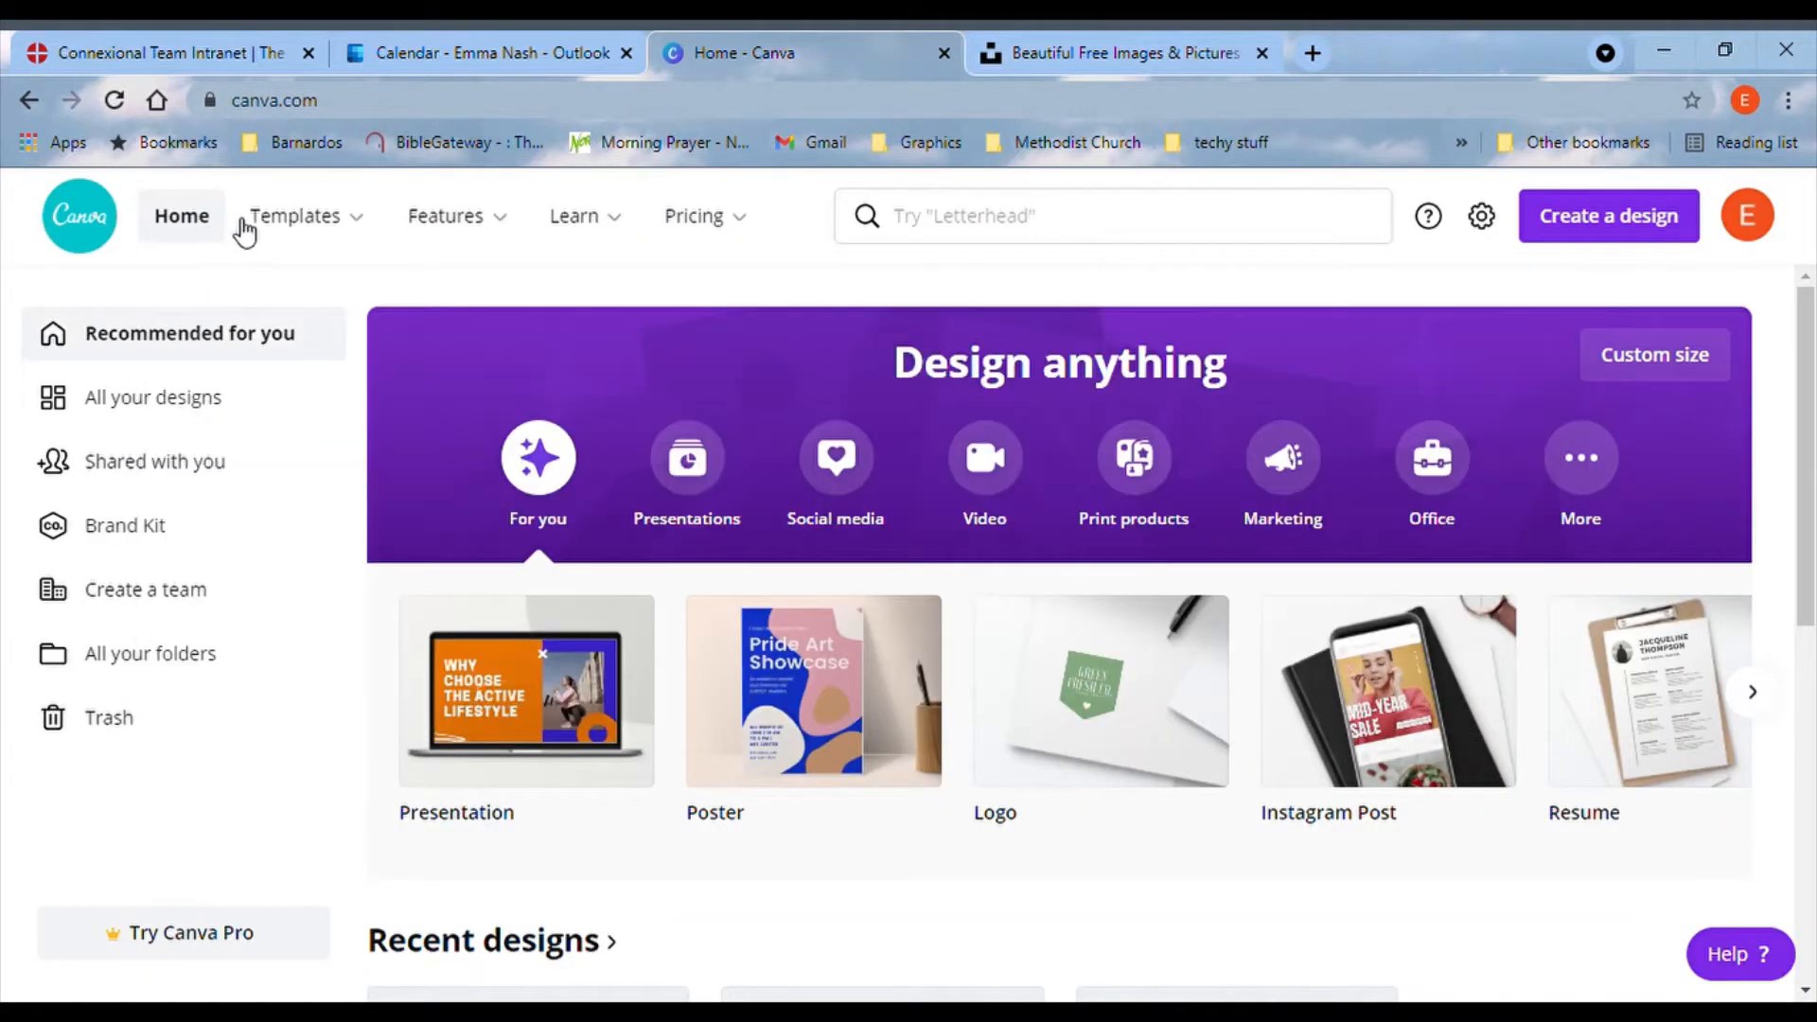
{"action": "mouse_move", "coordinate": [296, 232]}
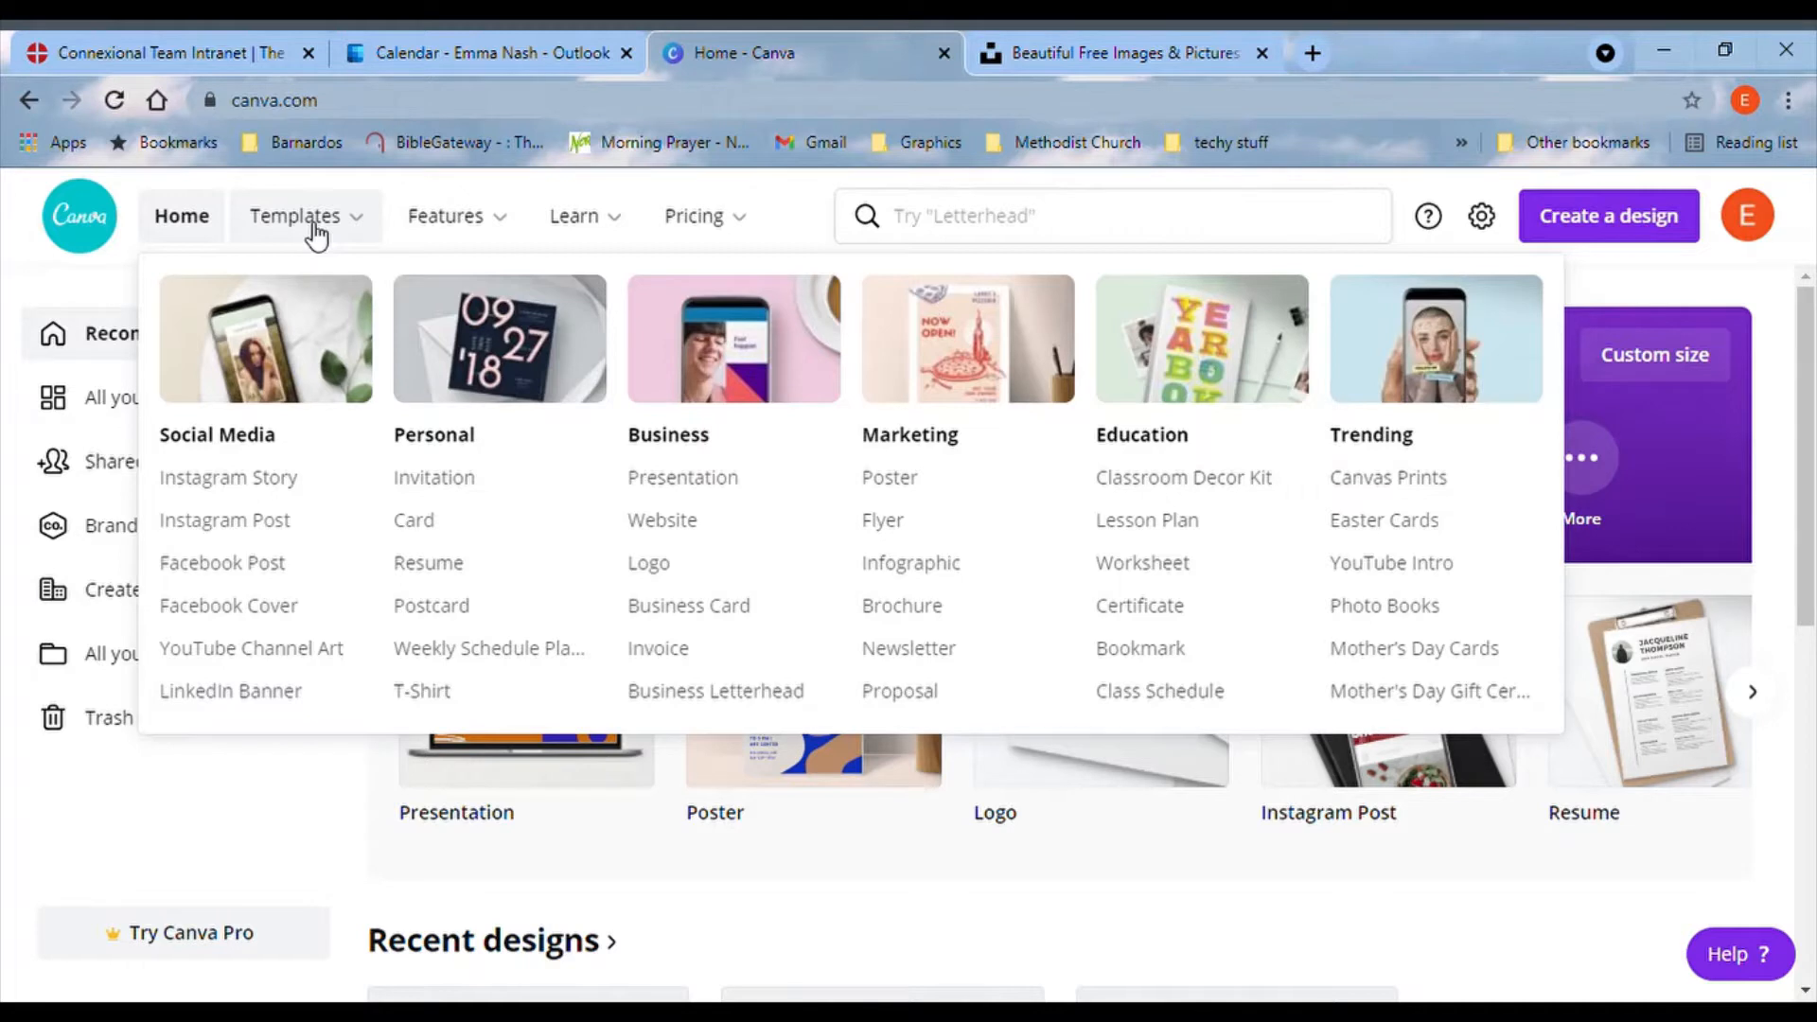
{"action": "left_click", "coordinate": [251, 534]}
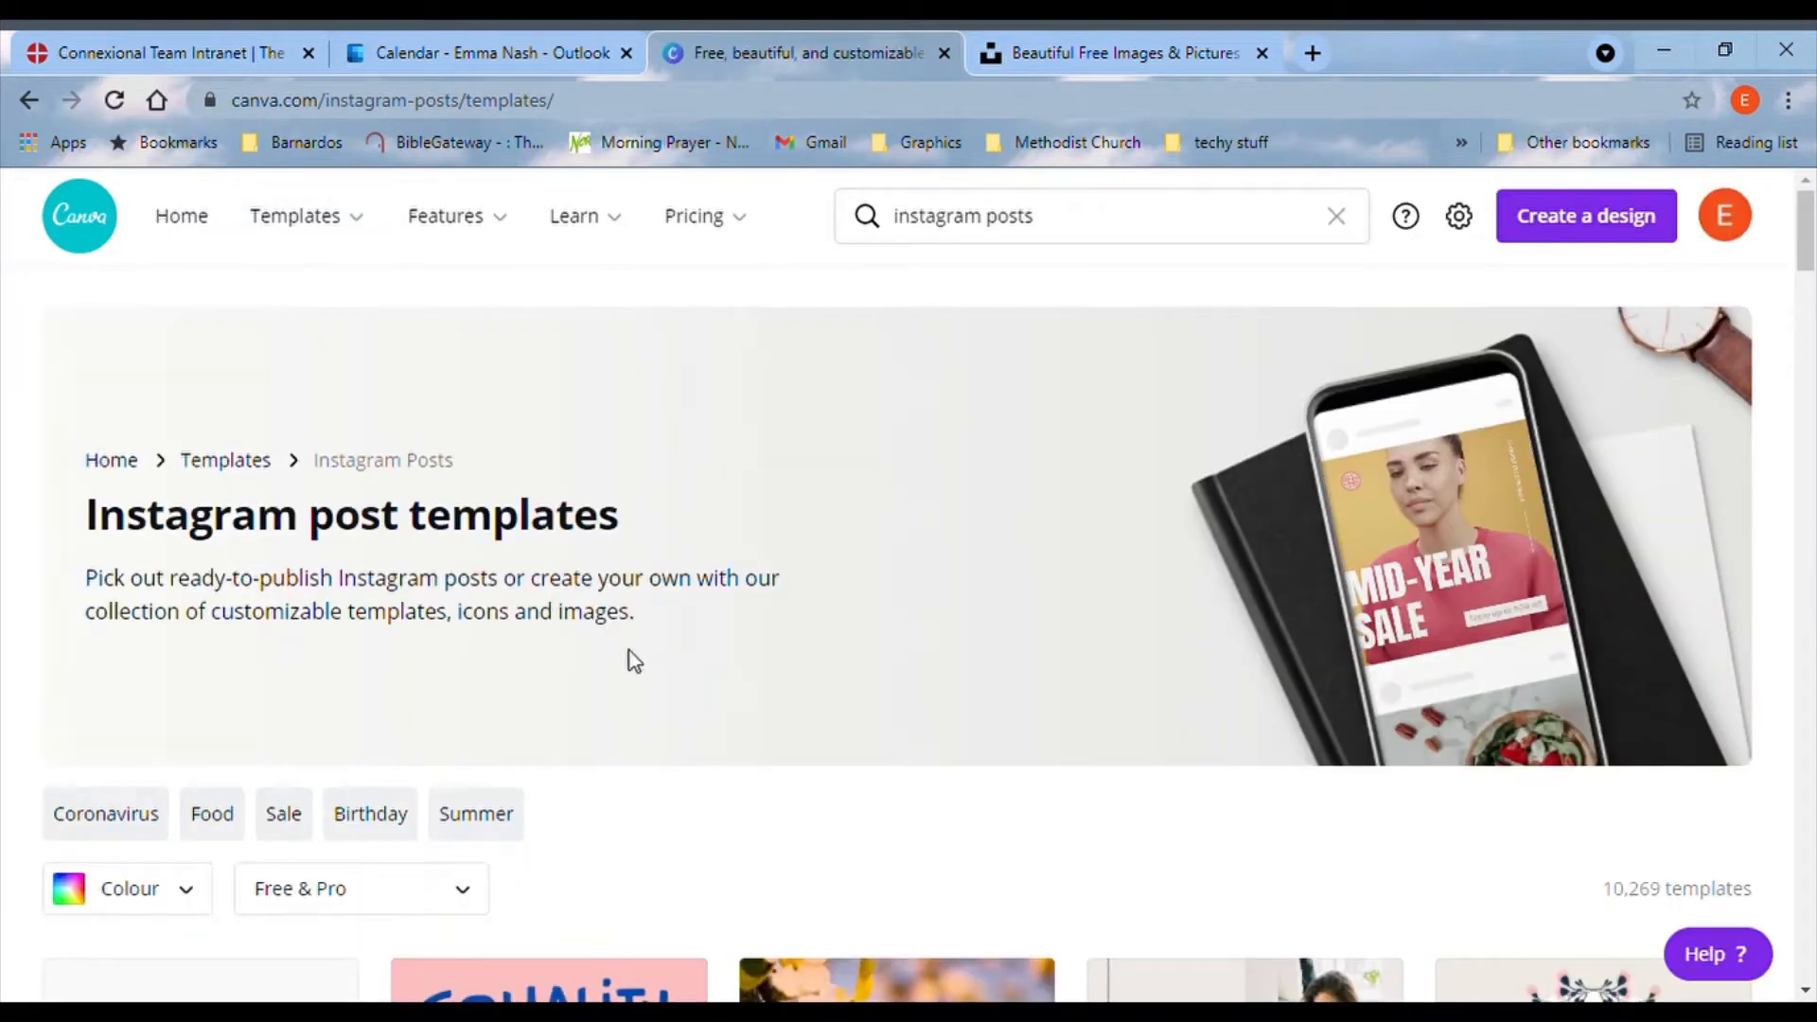
Start a design from the free Violet and White Floral Watercolor Mother's day Instagram Post template.
{"action": "scroll", "coordinate": [937, 729], "scroll_direction": "down", "scroll_amount": 3}
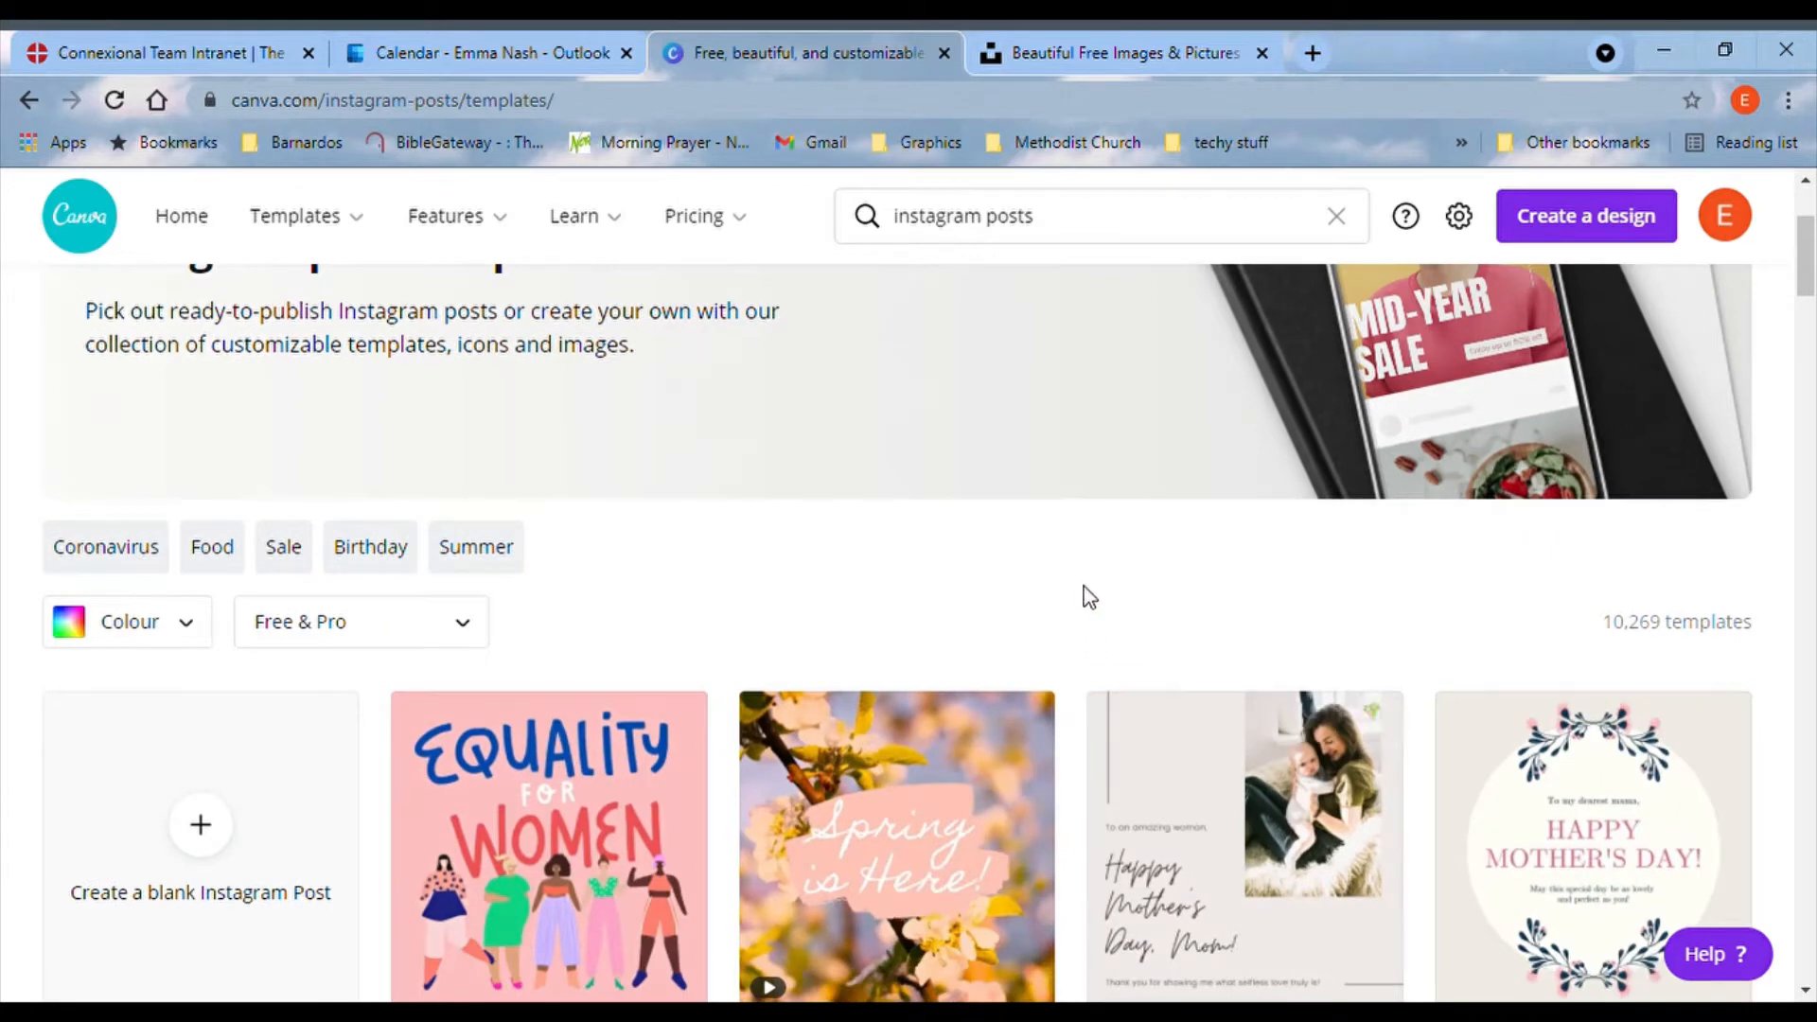
{"action": "scroll", "coordinate": [1084, 587], "scroll_direction": "down", "scroll_amount": 3}
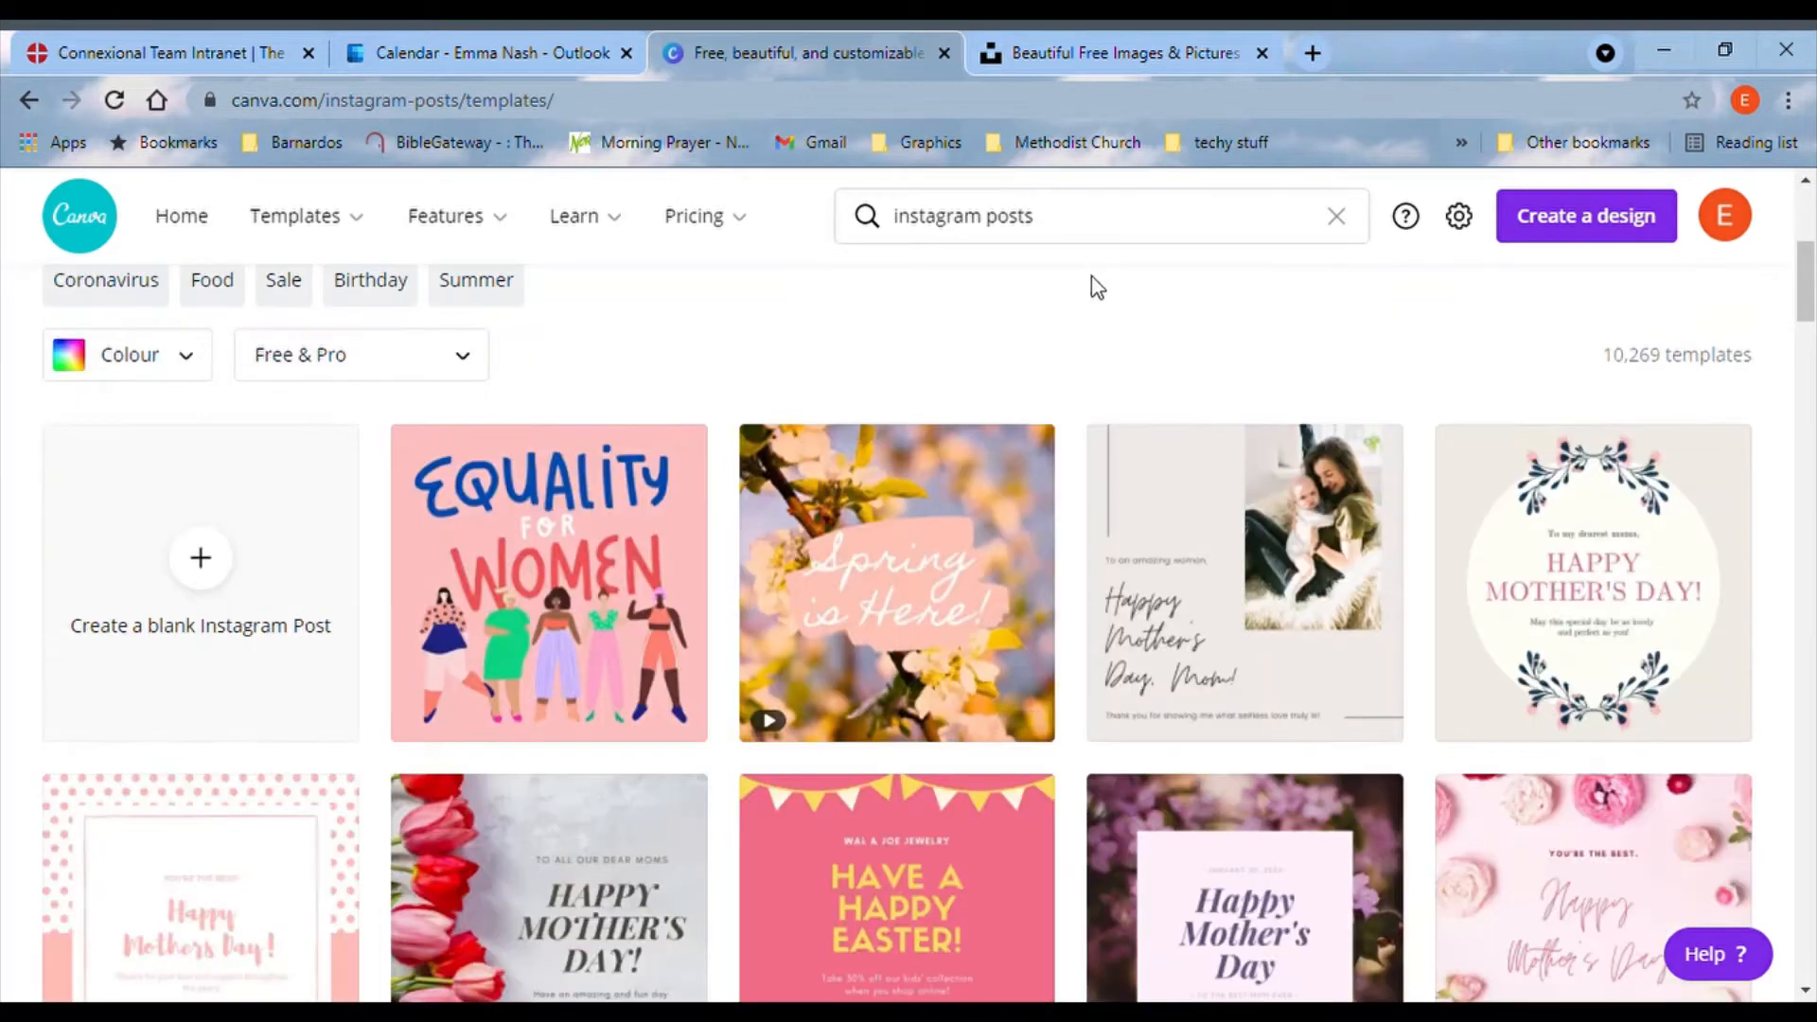
{"action": "scroll", "coordinate": [1131, 336], "scroll_direction": "down", "scroll_amount": 4}
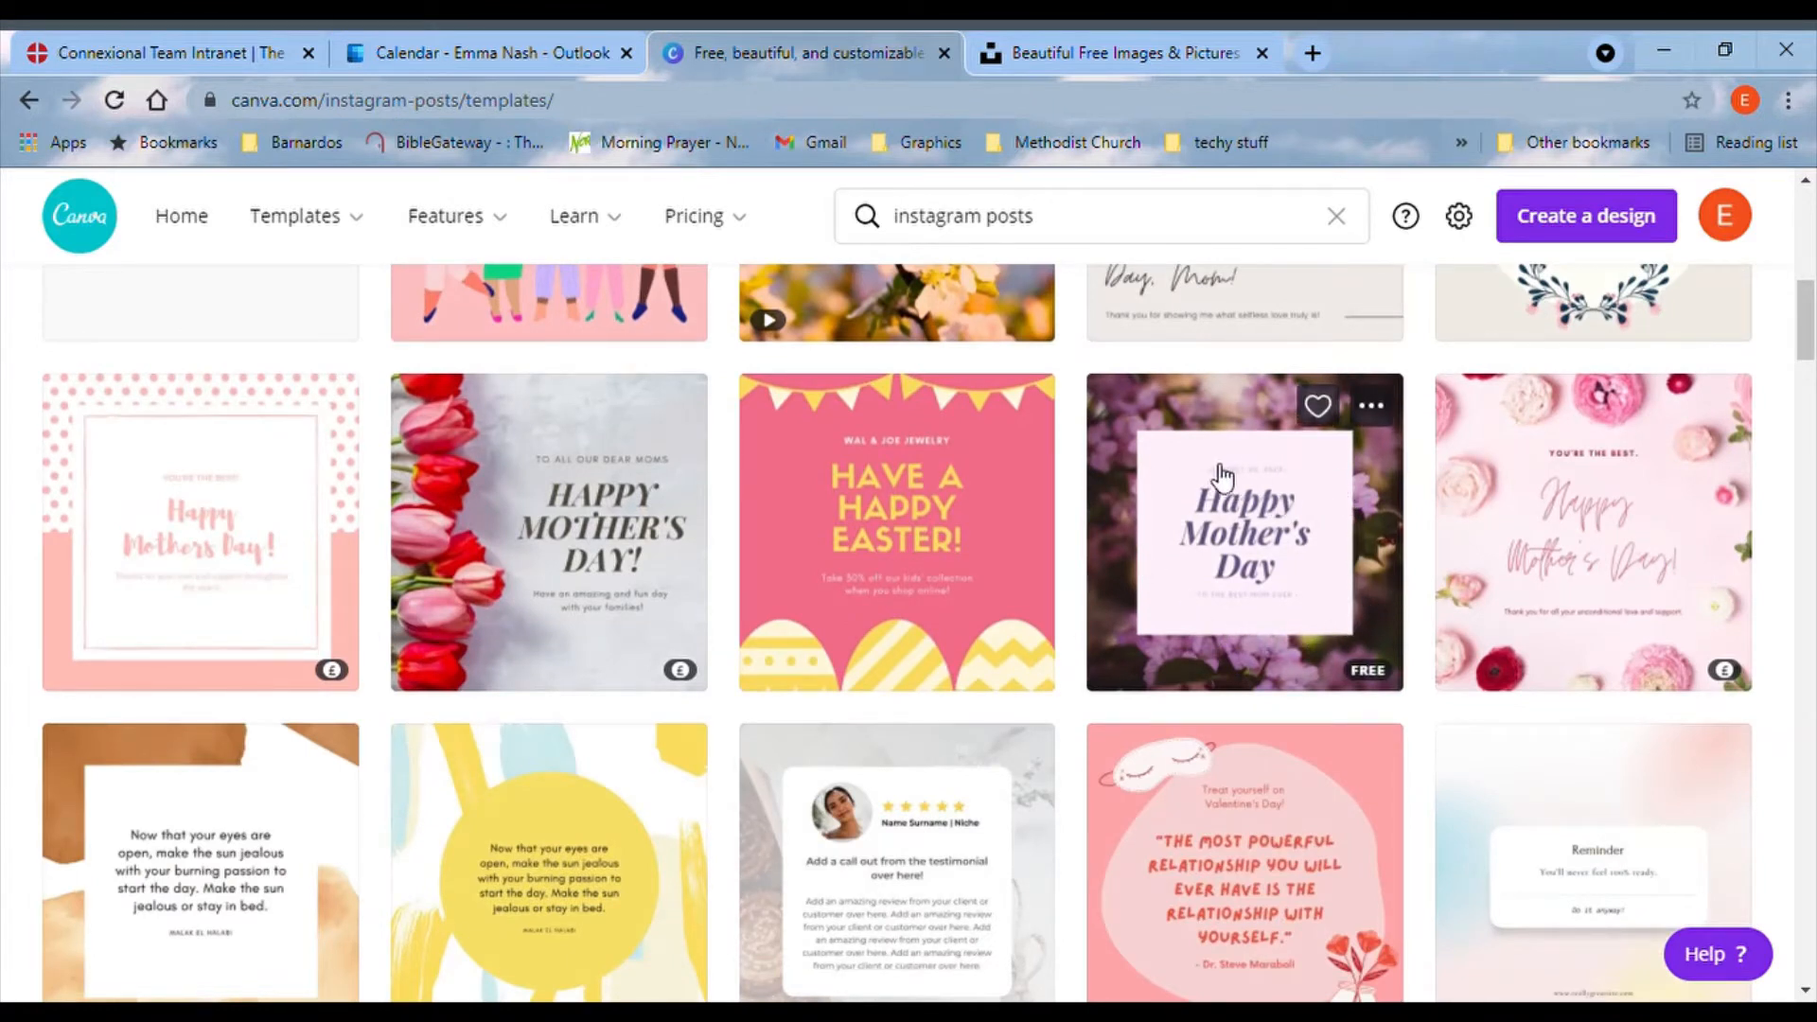
{"action": "left_click", "coordinate": [1316, 532]}
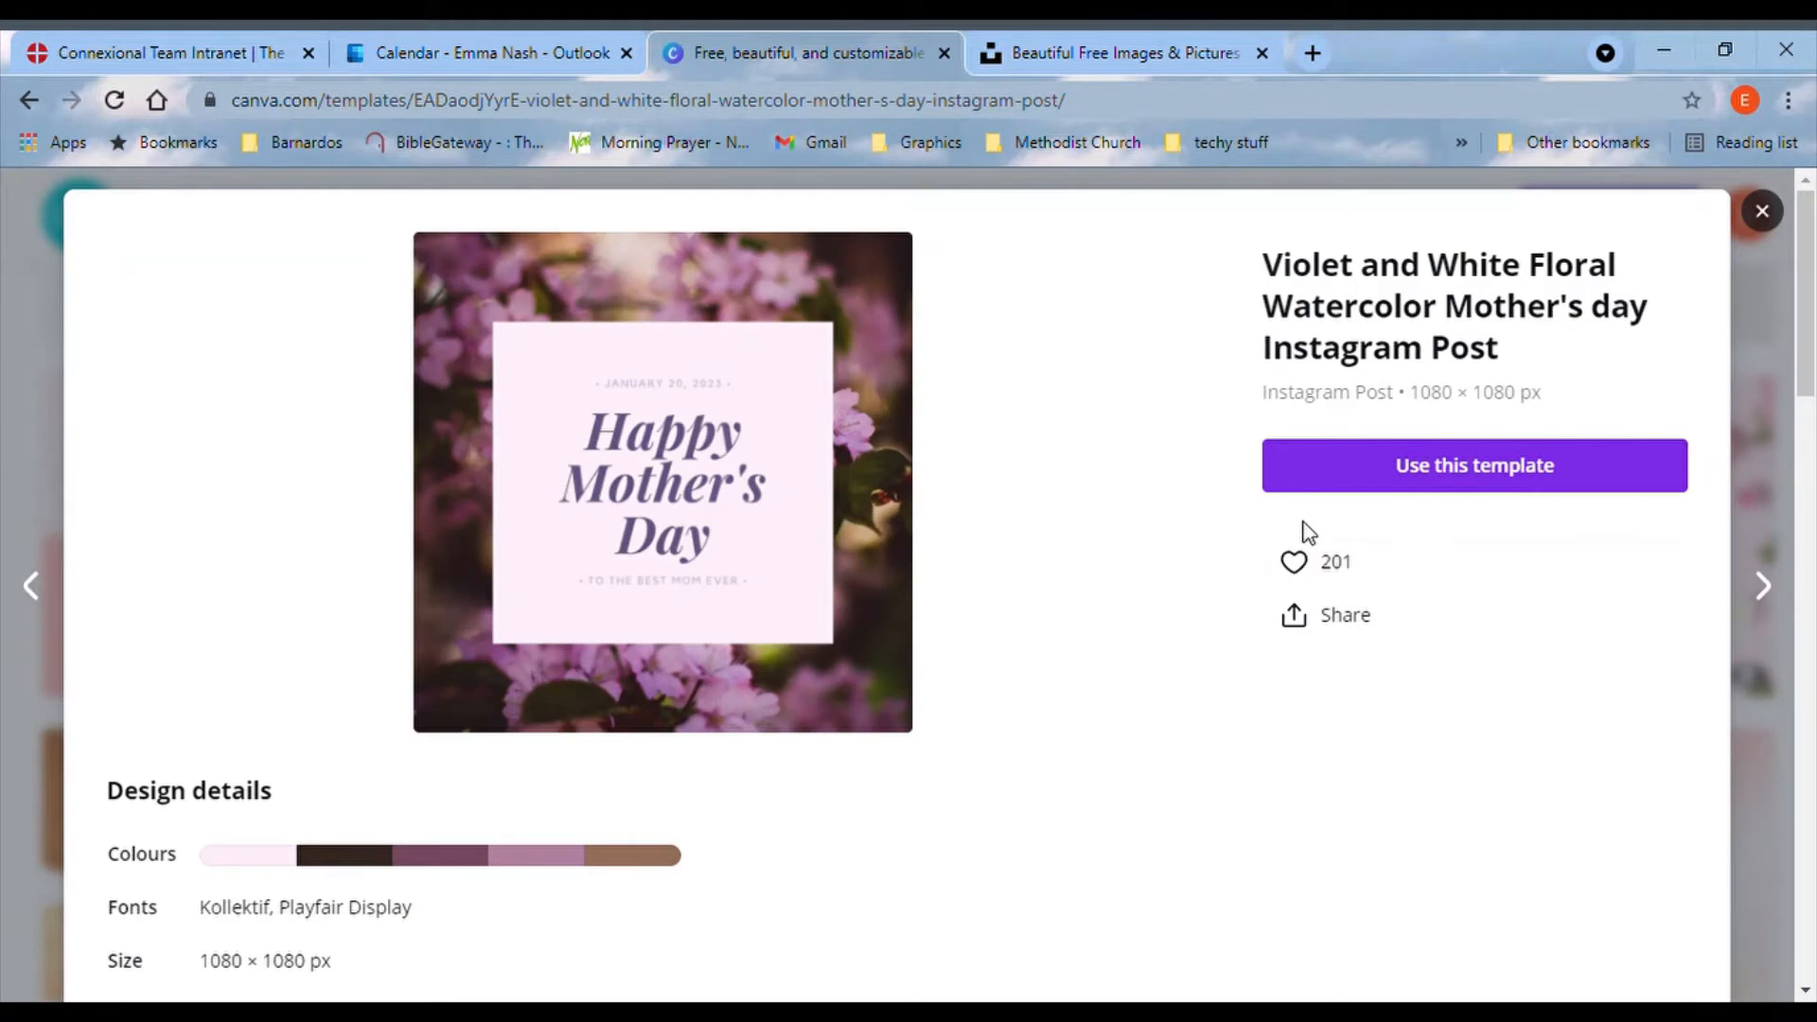
{"action": "left_click", "coordinate": [1533, 478]}
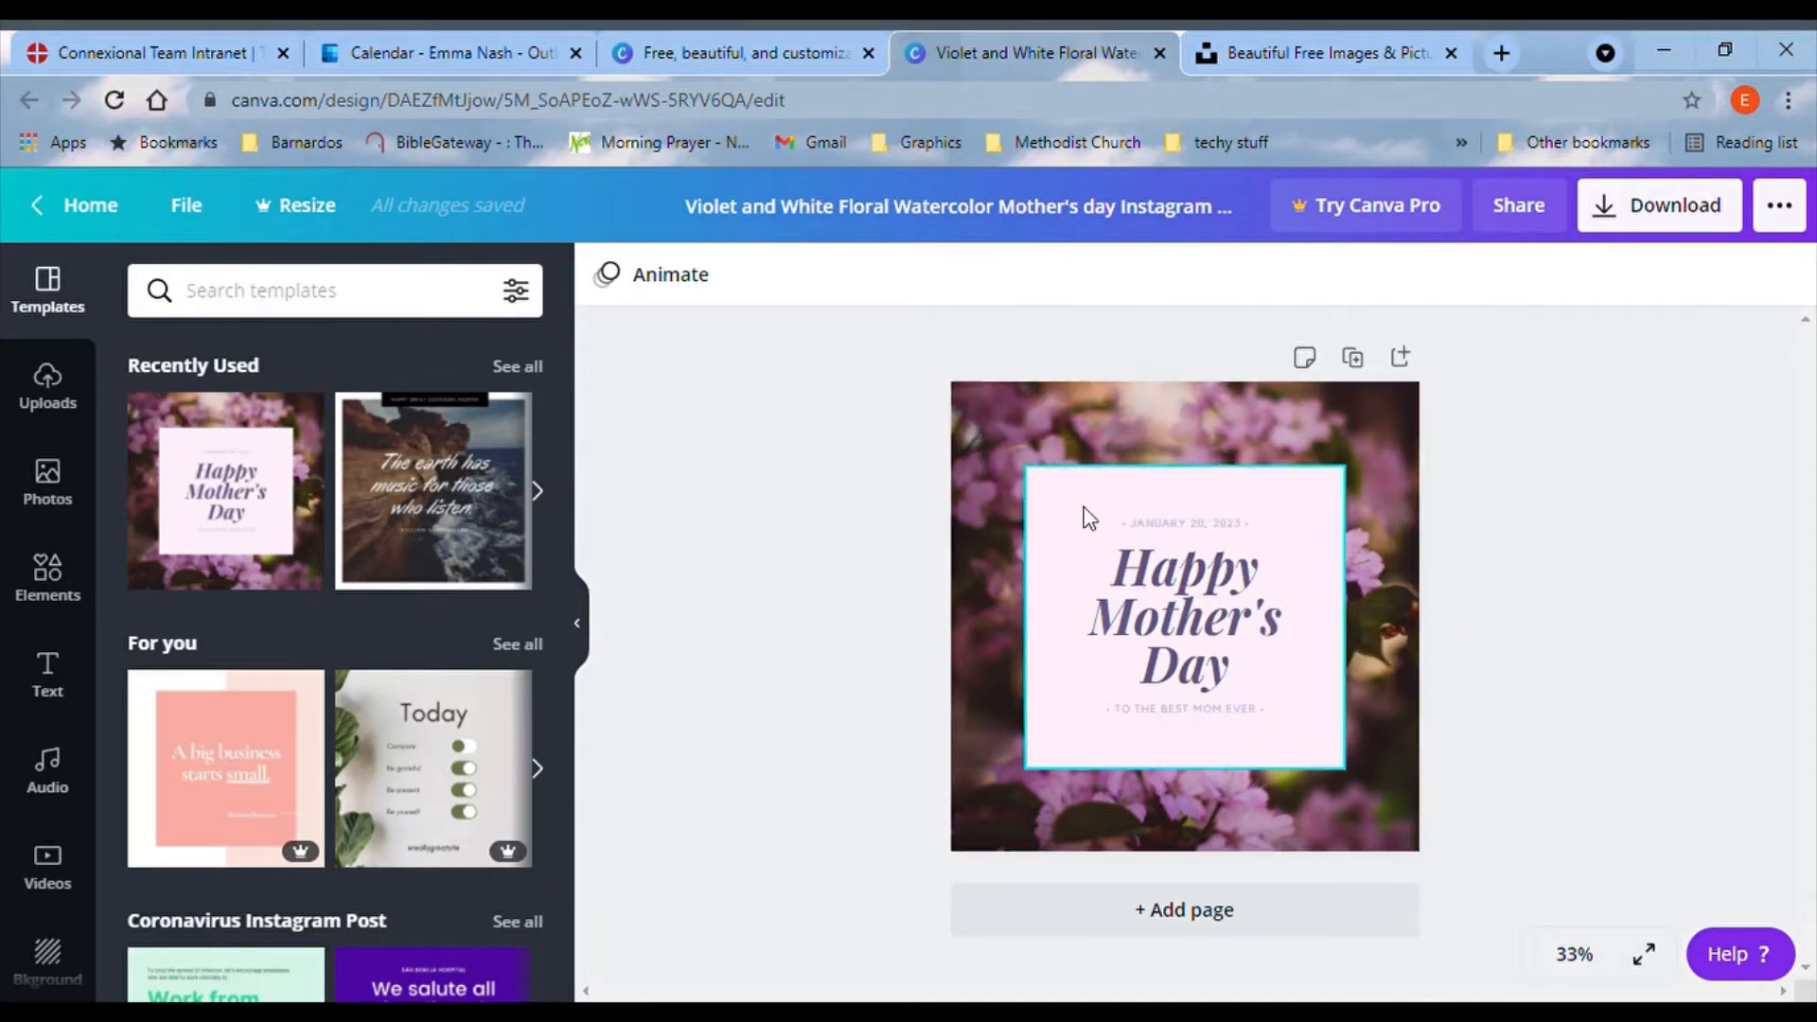
Replace the "Happy Mother's Day" heading with "He is risen!".
{"action": "left_click", "coordinate": [1211, 603]}
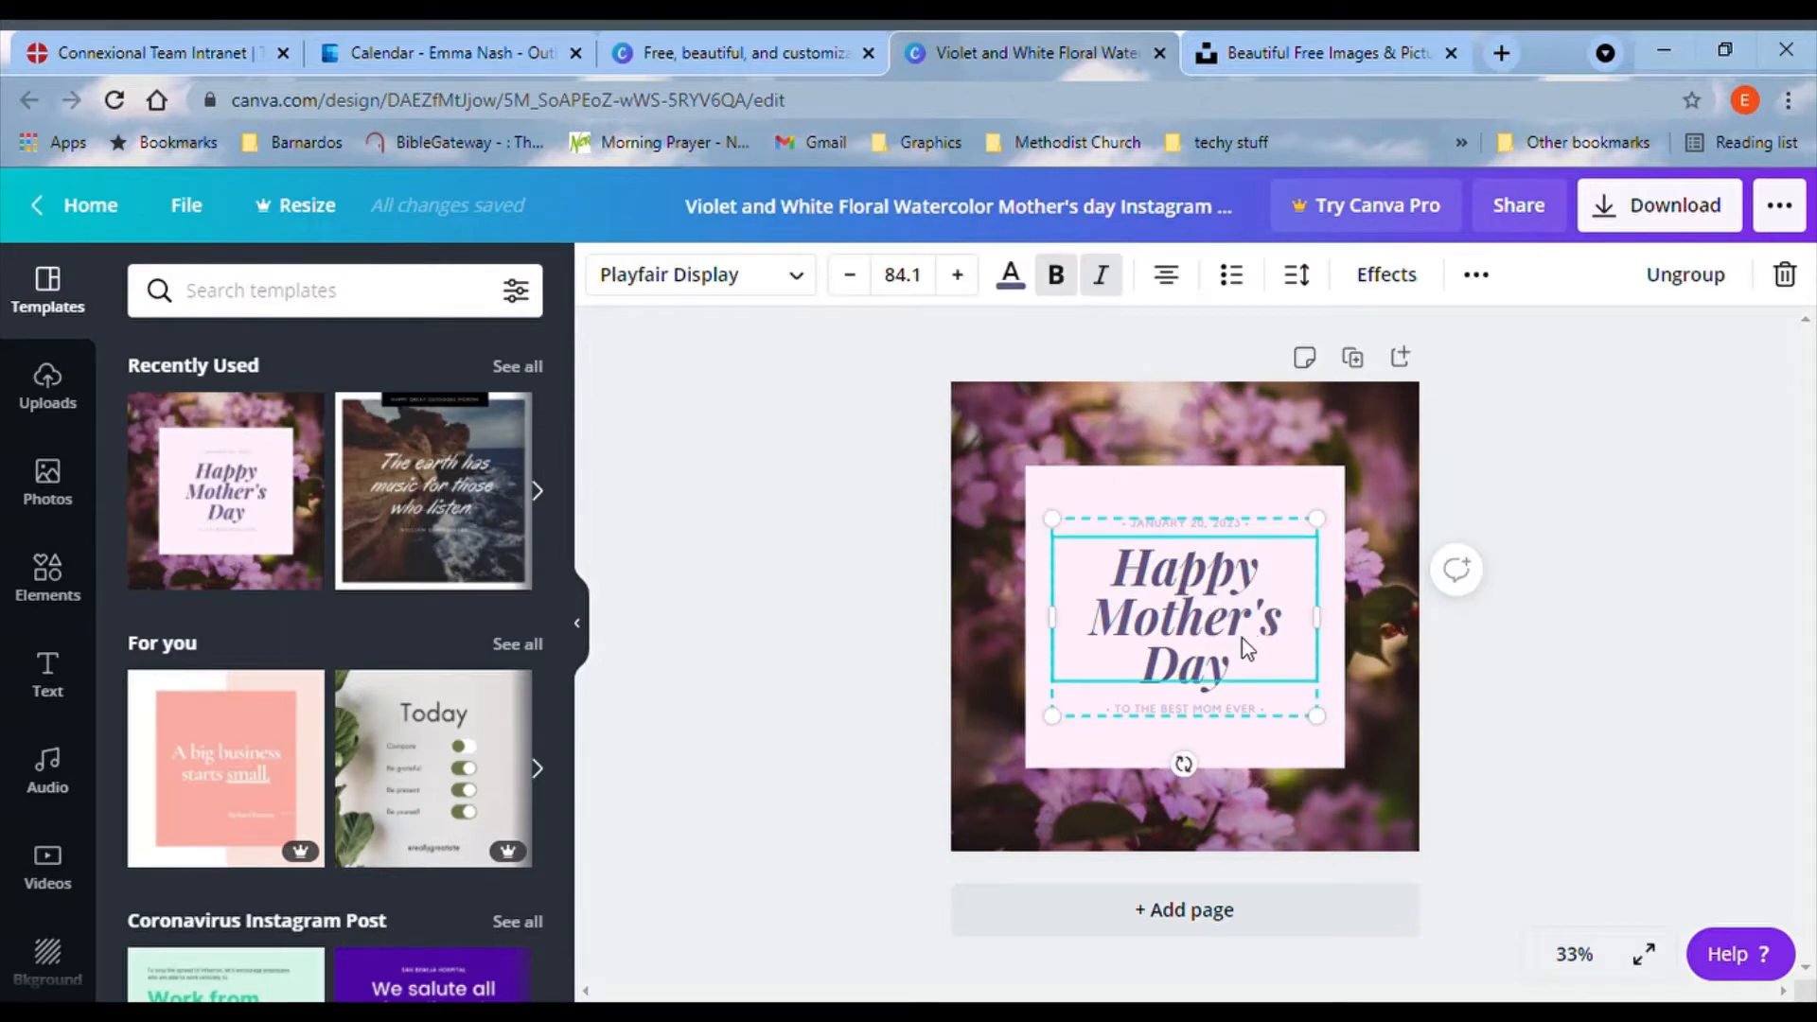
{"action": "double_click", "coordinate": [1245, 670]}
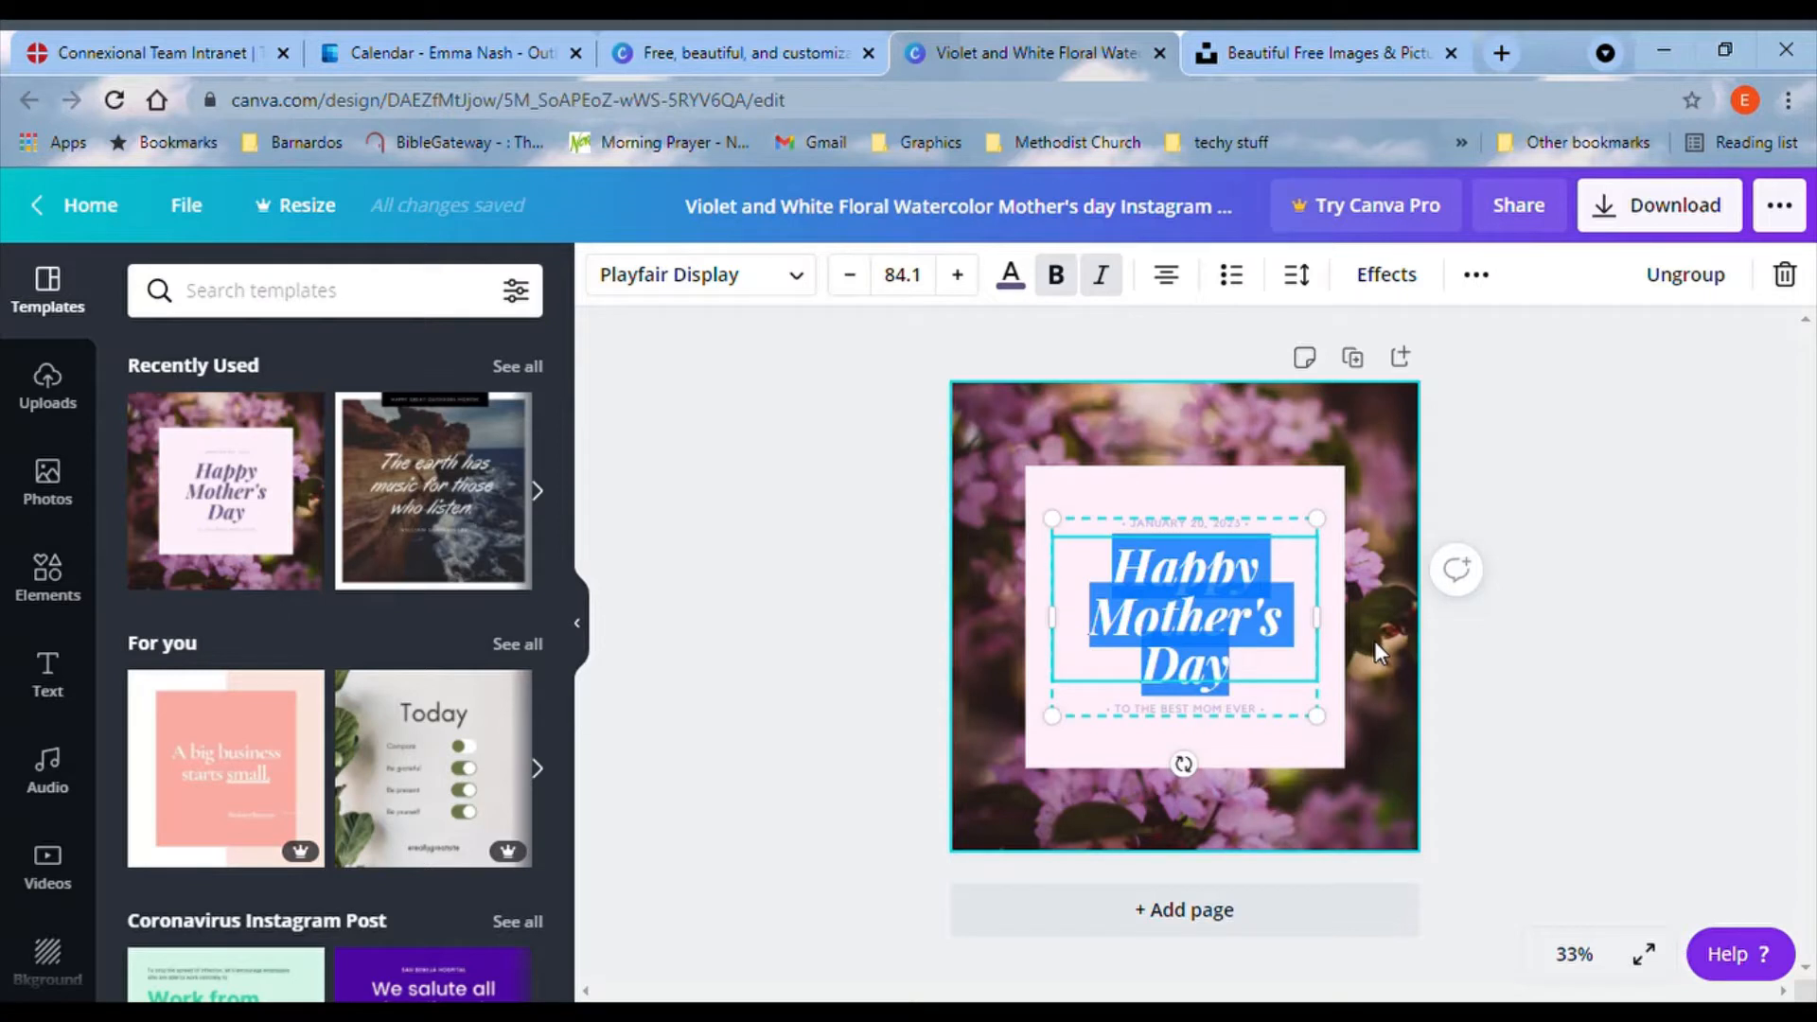
{"action": "type", "text": "He is"}
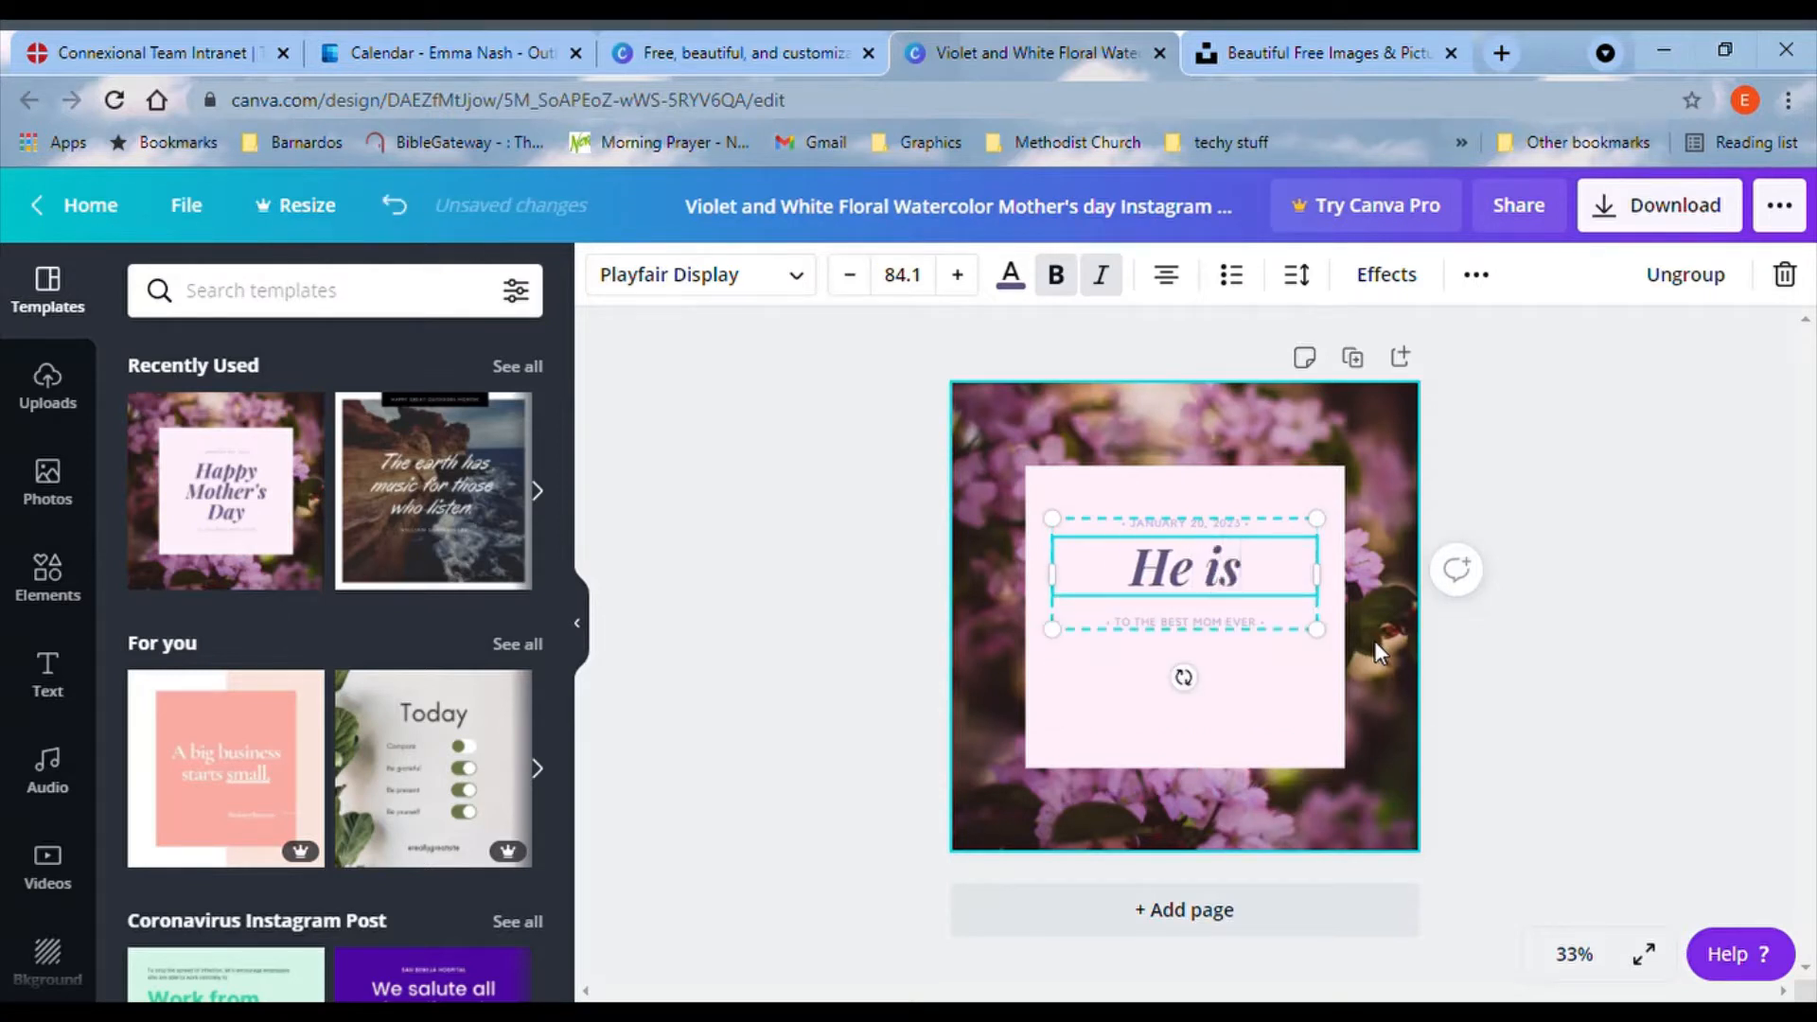
{"action": "type", "text": " risen!"}
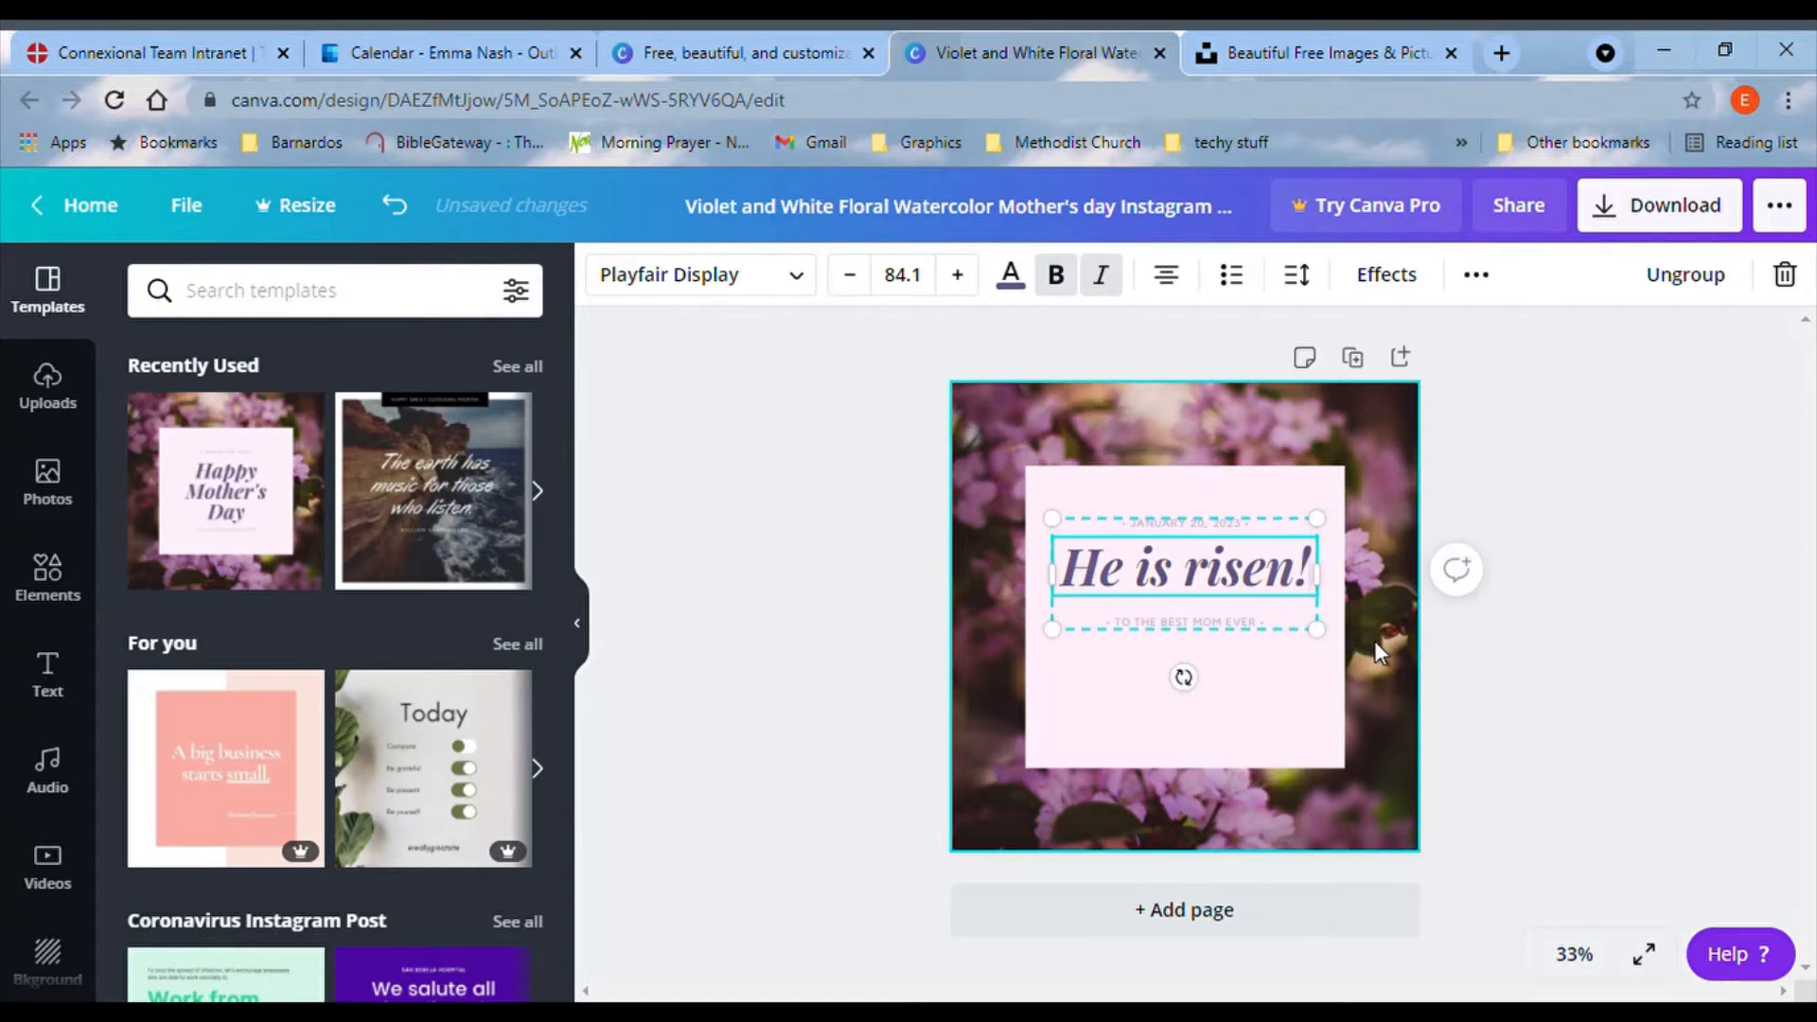
Replace the small date line above the heading with "4TH APRIL 2021".
{"action": "left_click", "coordinate": [1236, 527]}
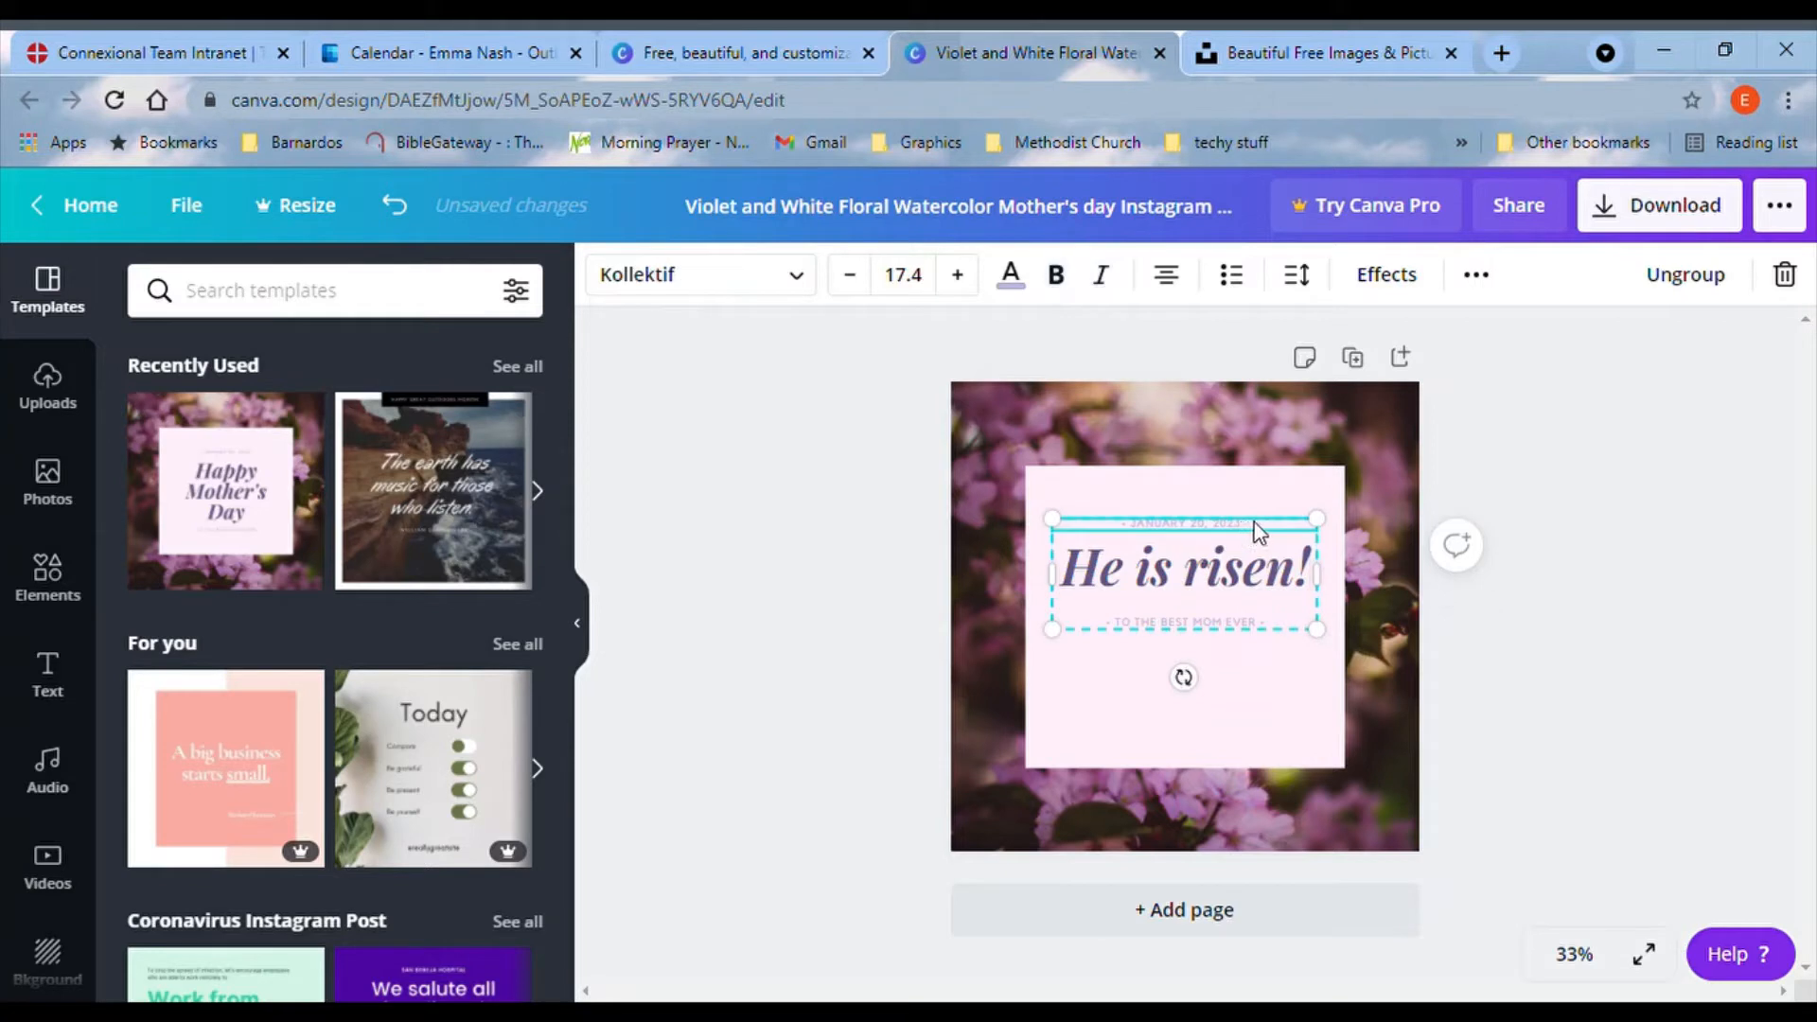
{"action": "left_click", "coordinate": [1264, 536]}
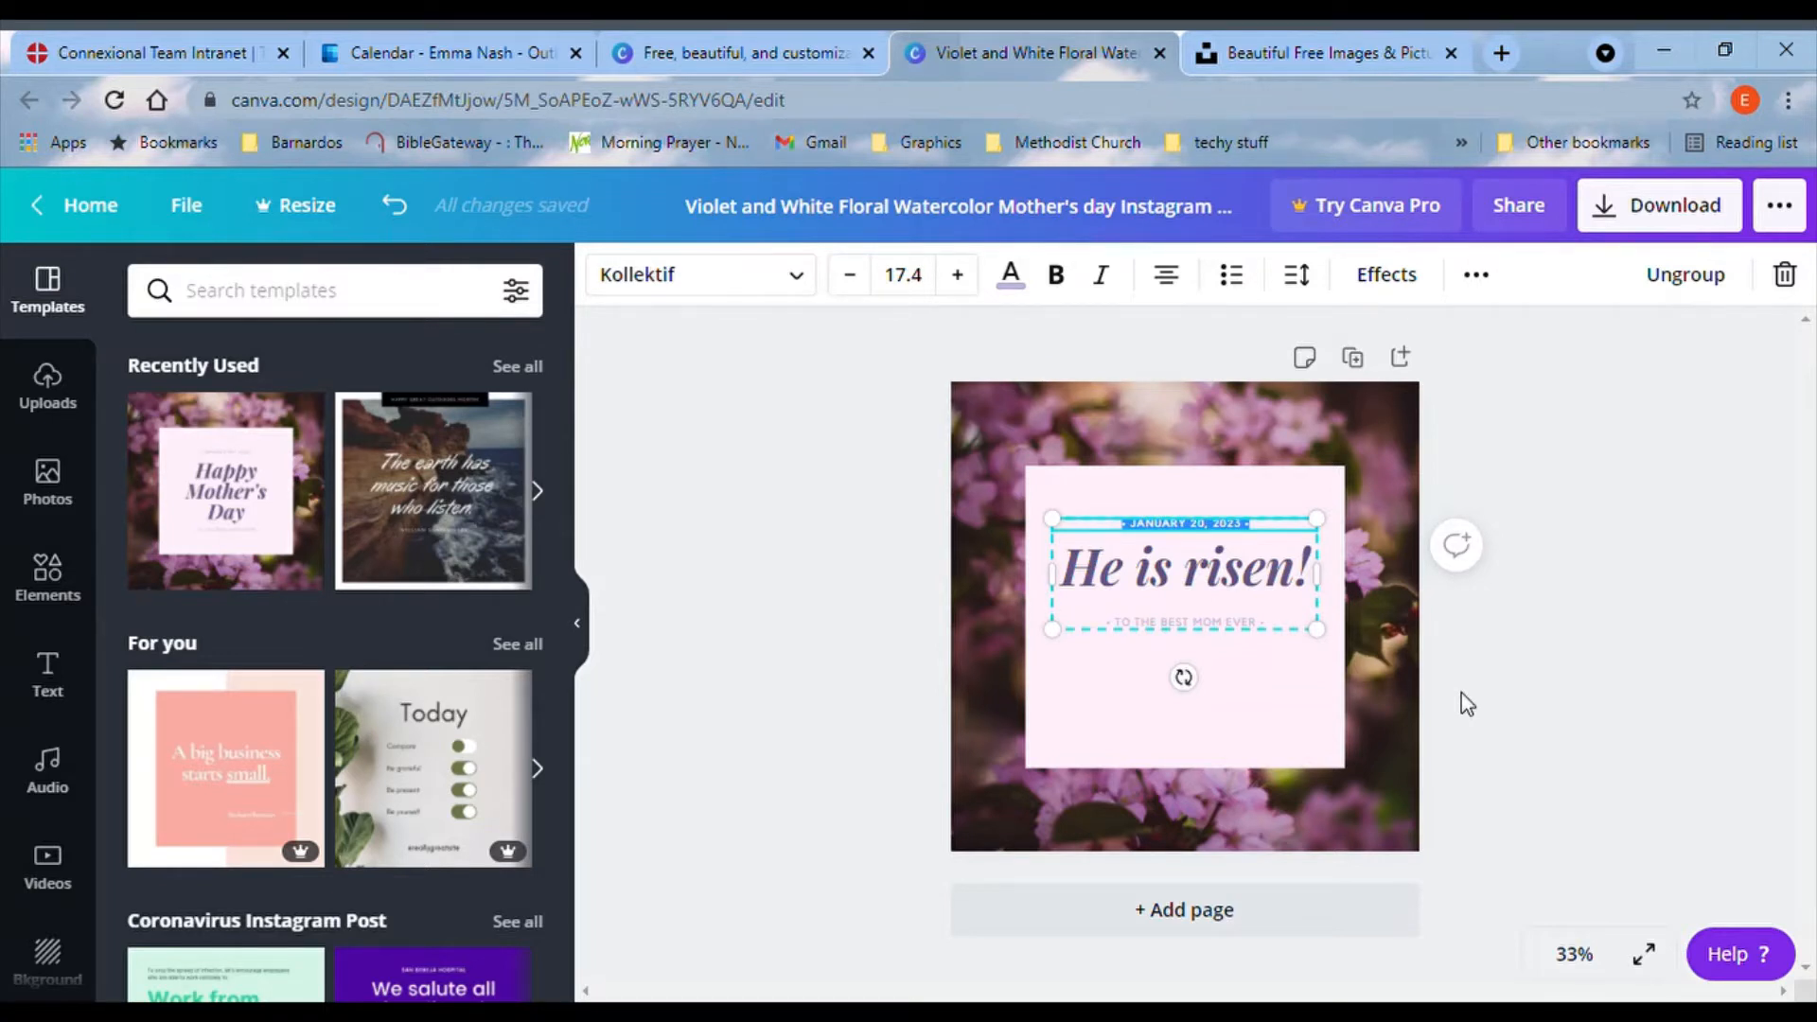
{"action": "key", "text": "BackSpace"}
{"action": "type", "text": "4TH"}
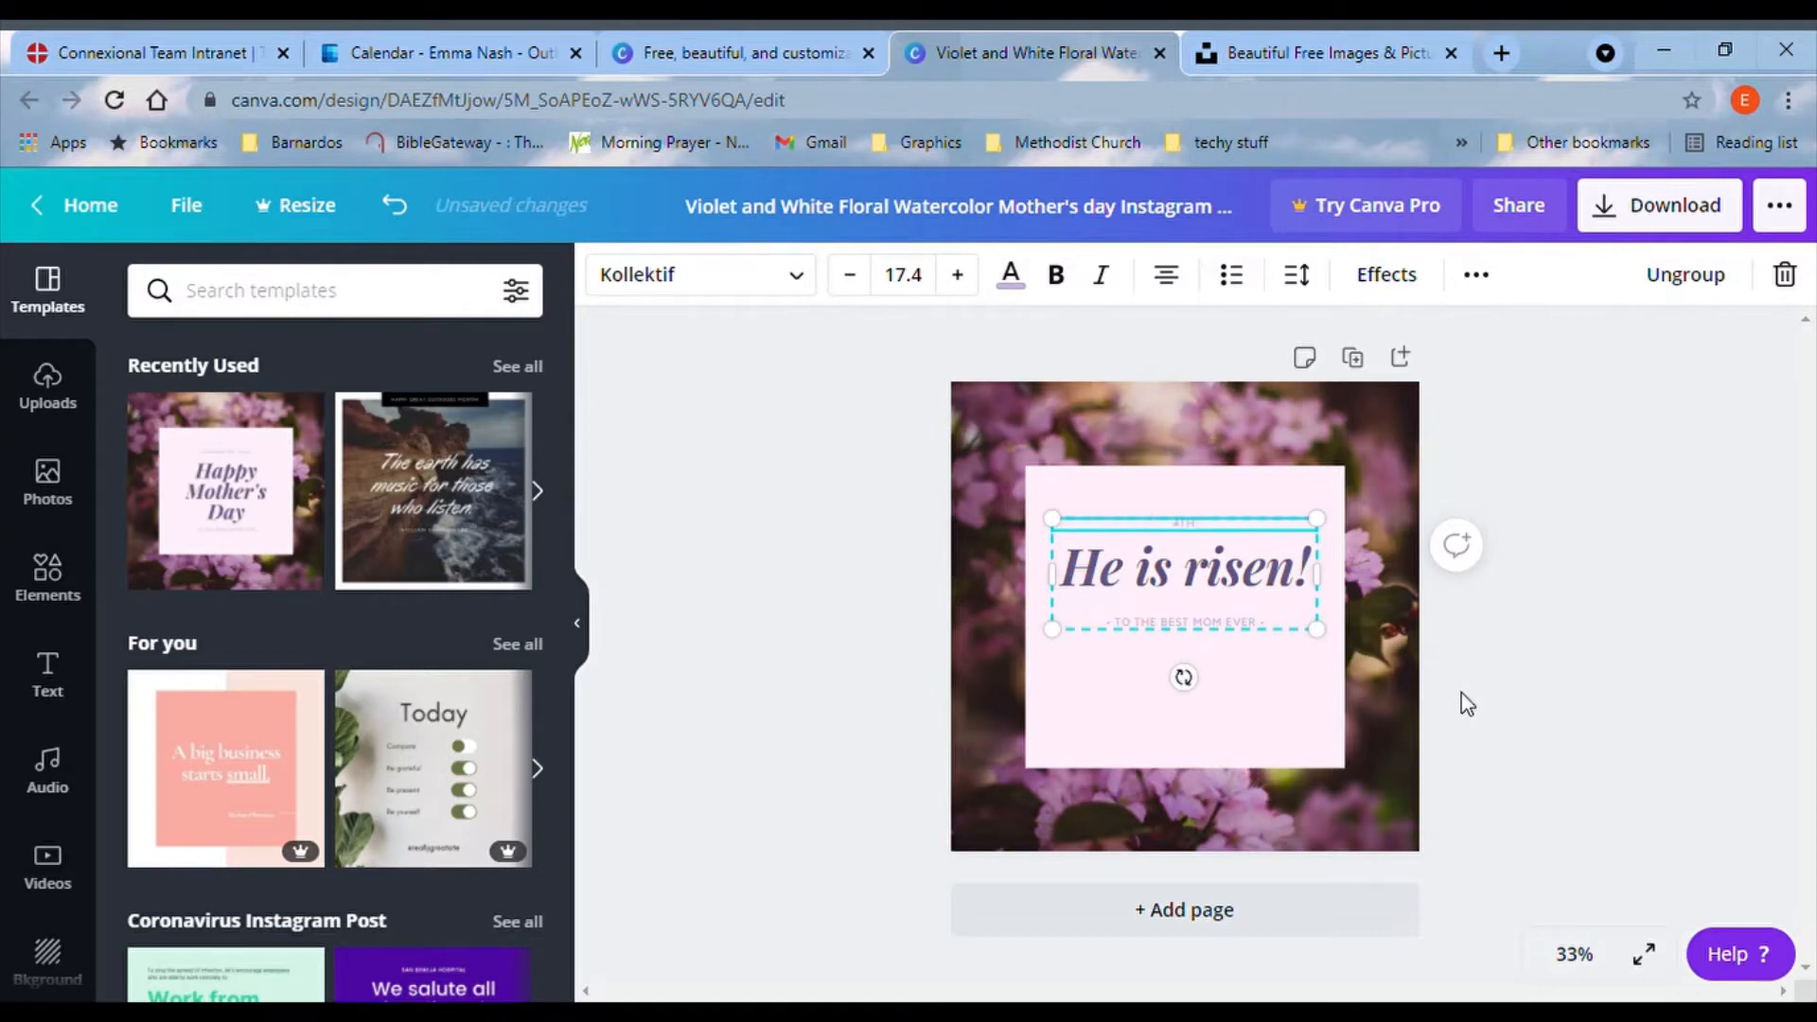
{"action": "type", "text": " APRIL 2021"}
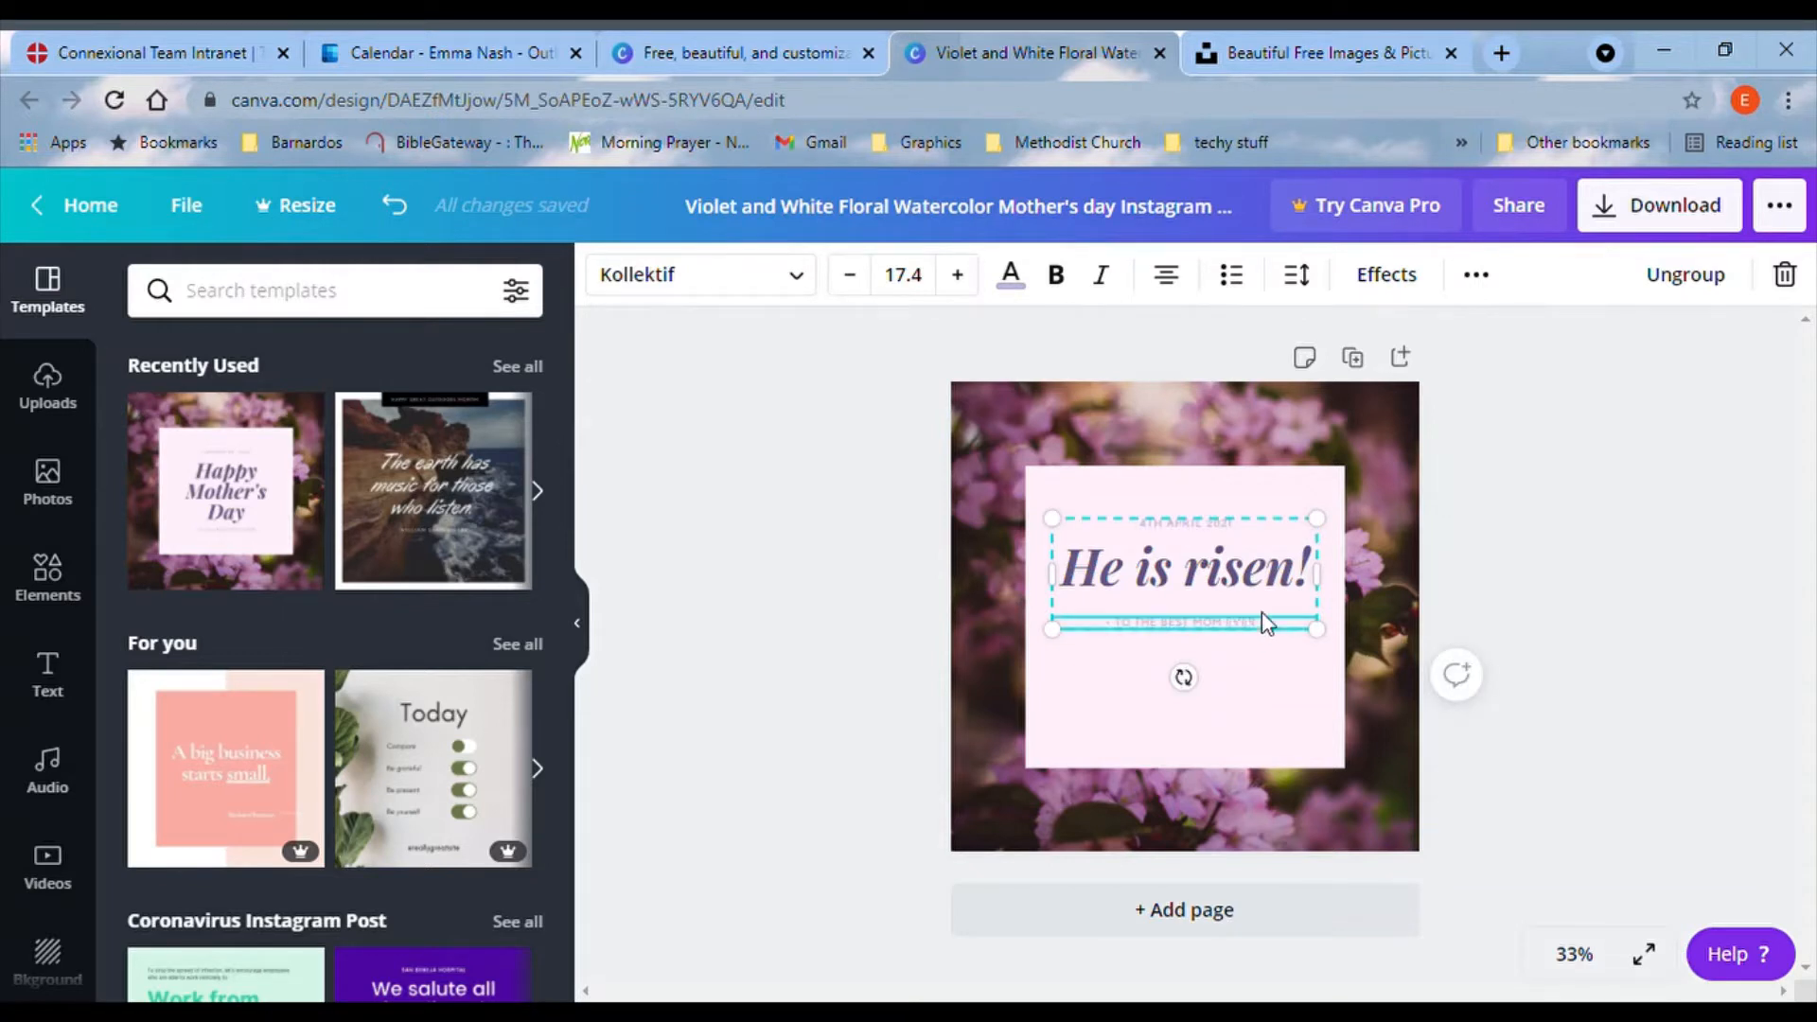
Delete the "To the best mom ever" line and move the date and heading group down to the middle of the pink box.
{"action": "key", "text": "Delete"}
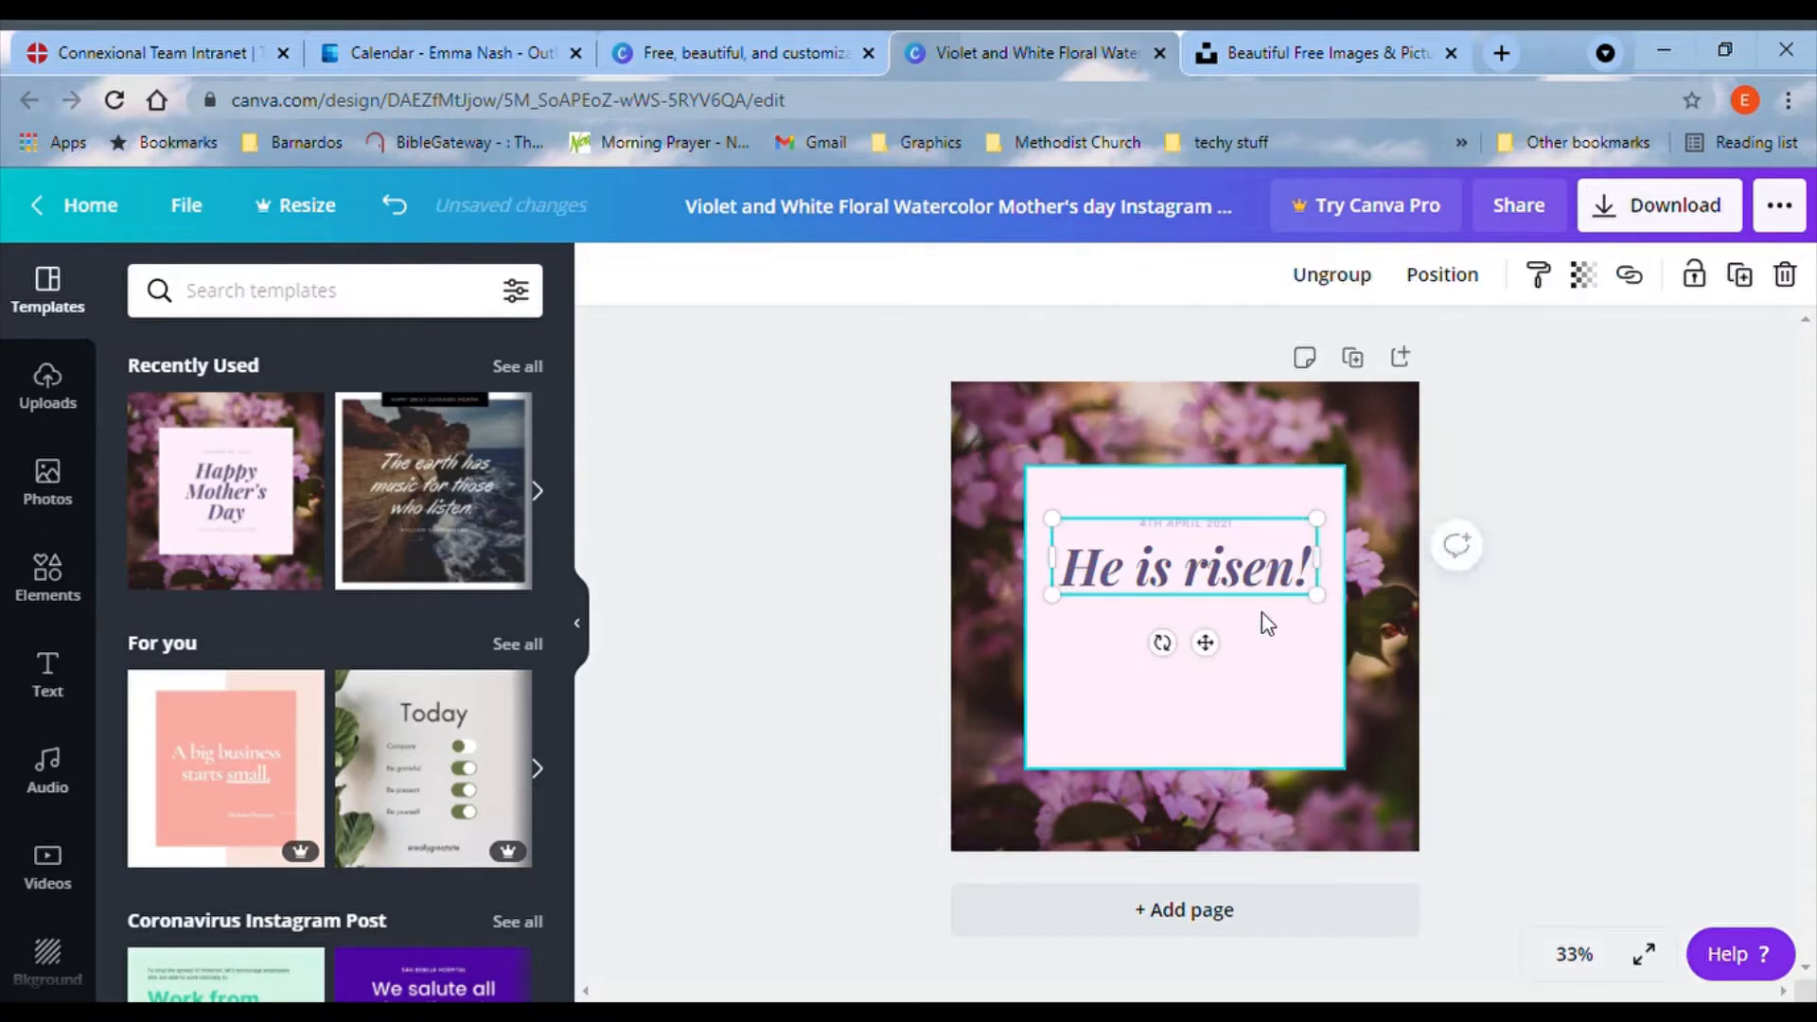
{"action": "left_click", "coordinate": [1258, 527]}
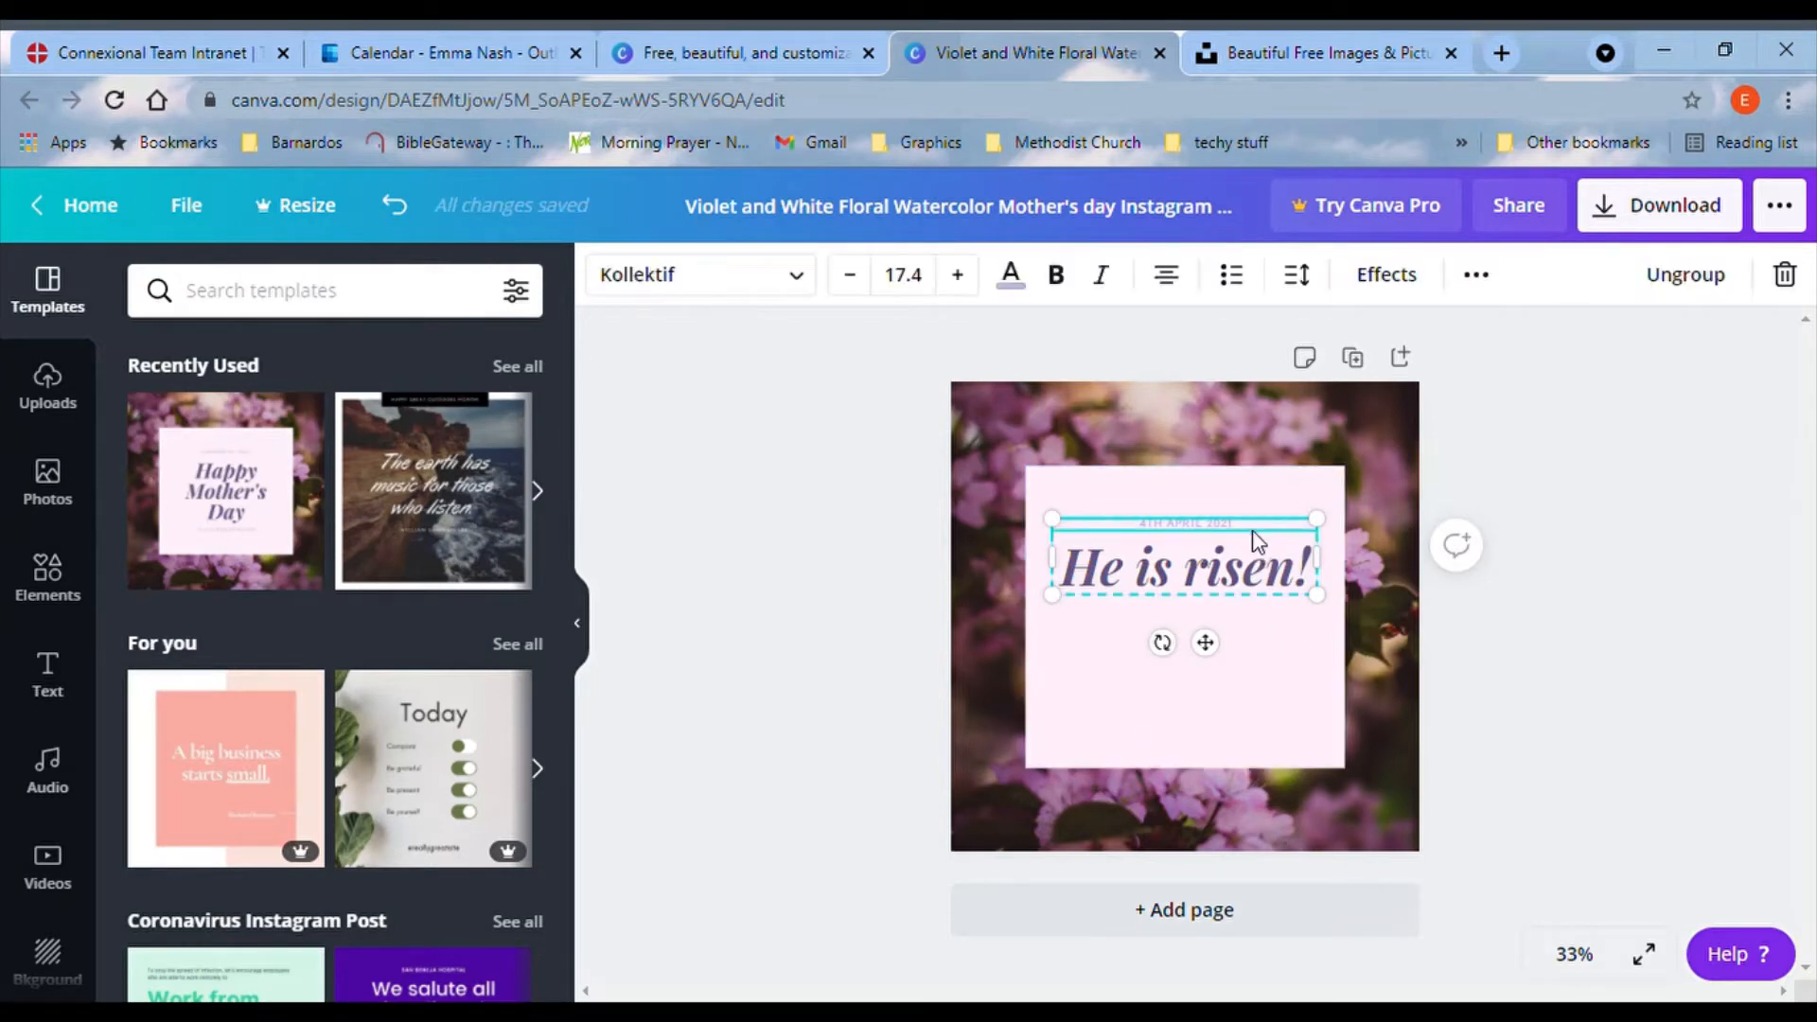
{"action": "left_click_drag", "start_coordinate": [1218, 572], "coordinate": [1208, 618]}
Shrink the pink box from its upper and lower edges so it closely frames the date and heading.
{"action": "left_click", "coordinate": [1247, 484]}
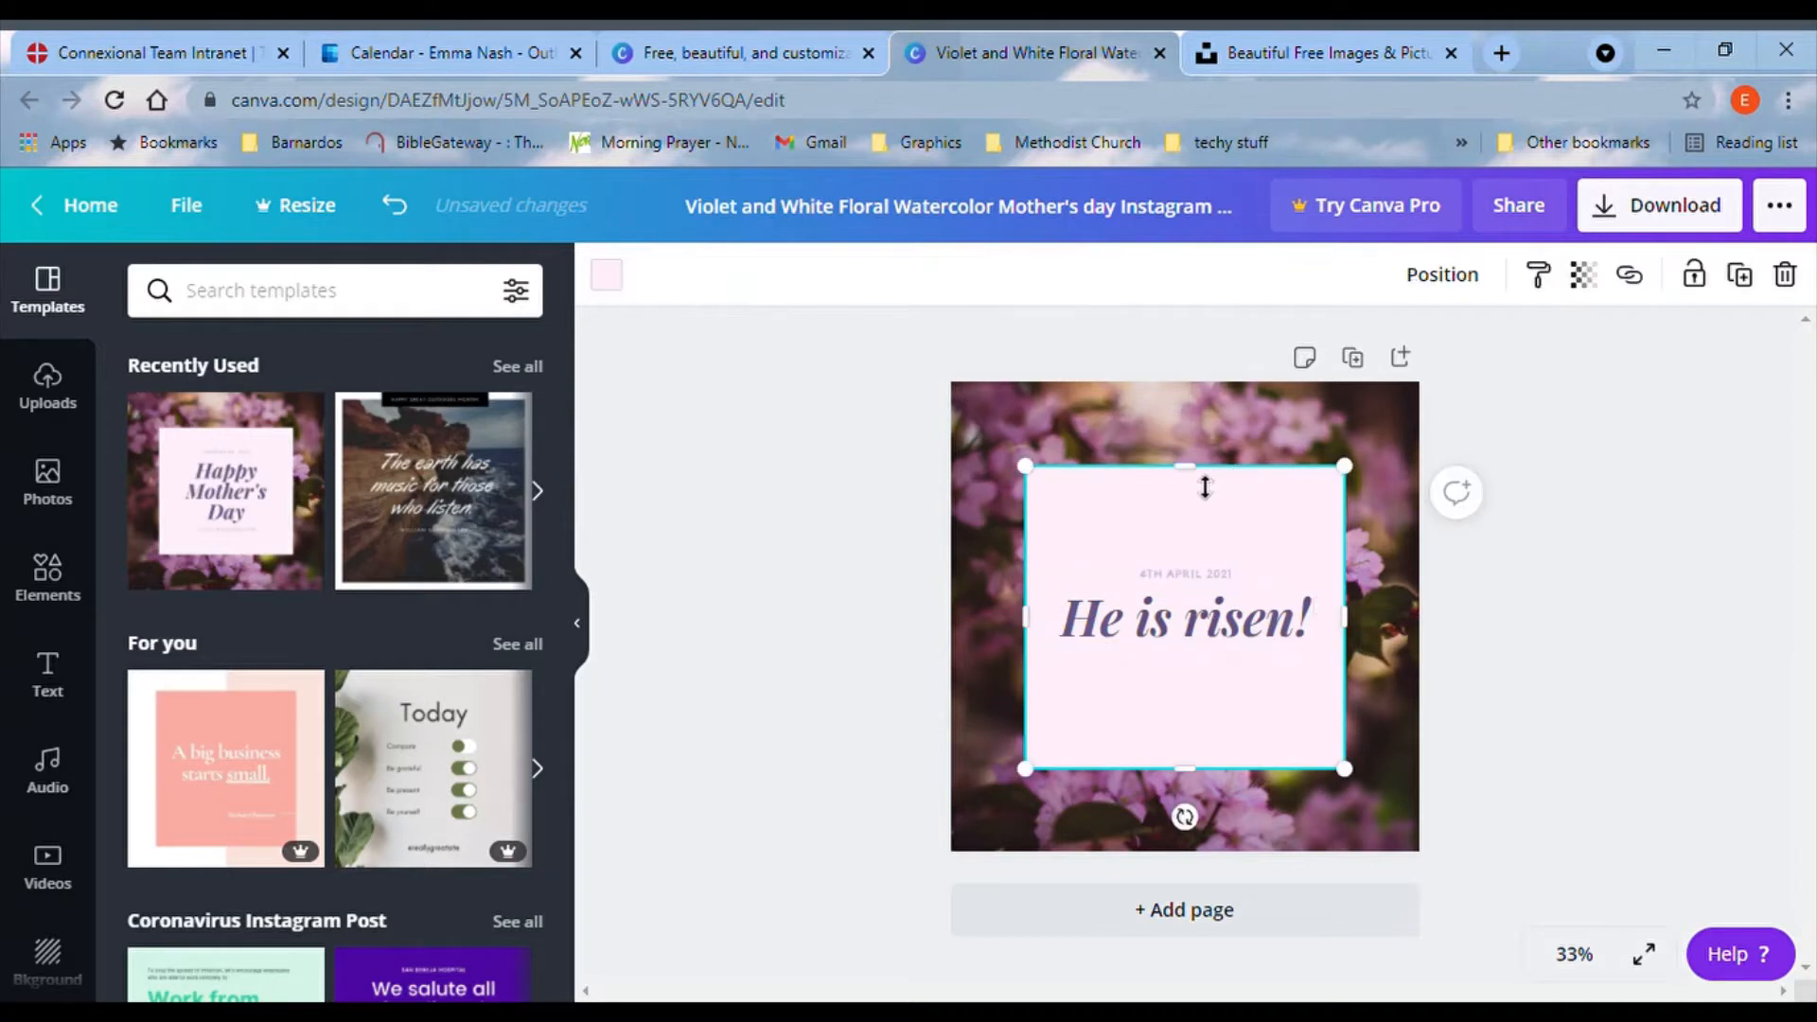
{"action": "left_click_drag", "start_coordinate": [1201, 480], "coordinate": [1201, 555]}
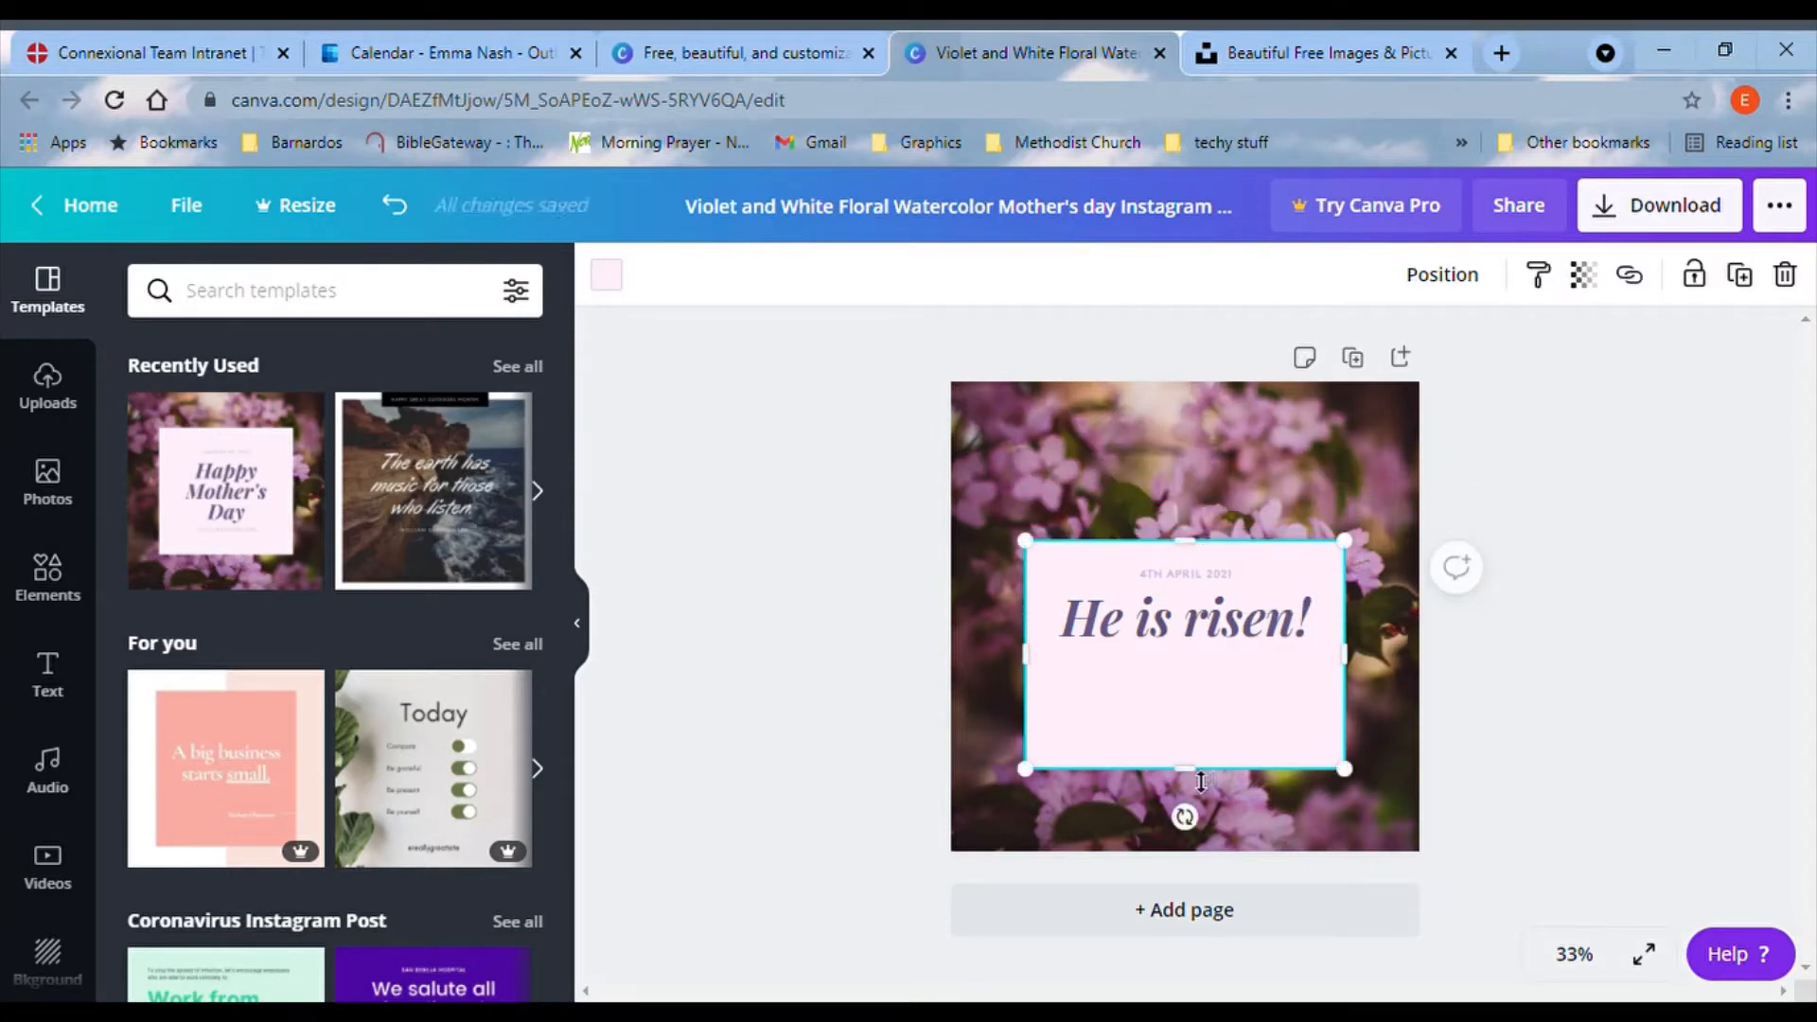
{"action": "left_click_drag", "start_coordinate": [1201, 782], "coordinate": [1215, 683]}
{"action": "left_click_drag", "start_coordinate": [1201, 539], "coordinate": [1207, 560]}
{"action": "left_click", "coordinate": [1372, 475]}
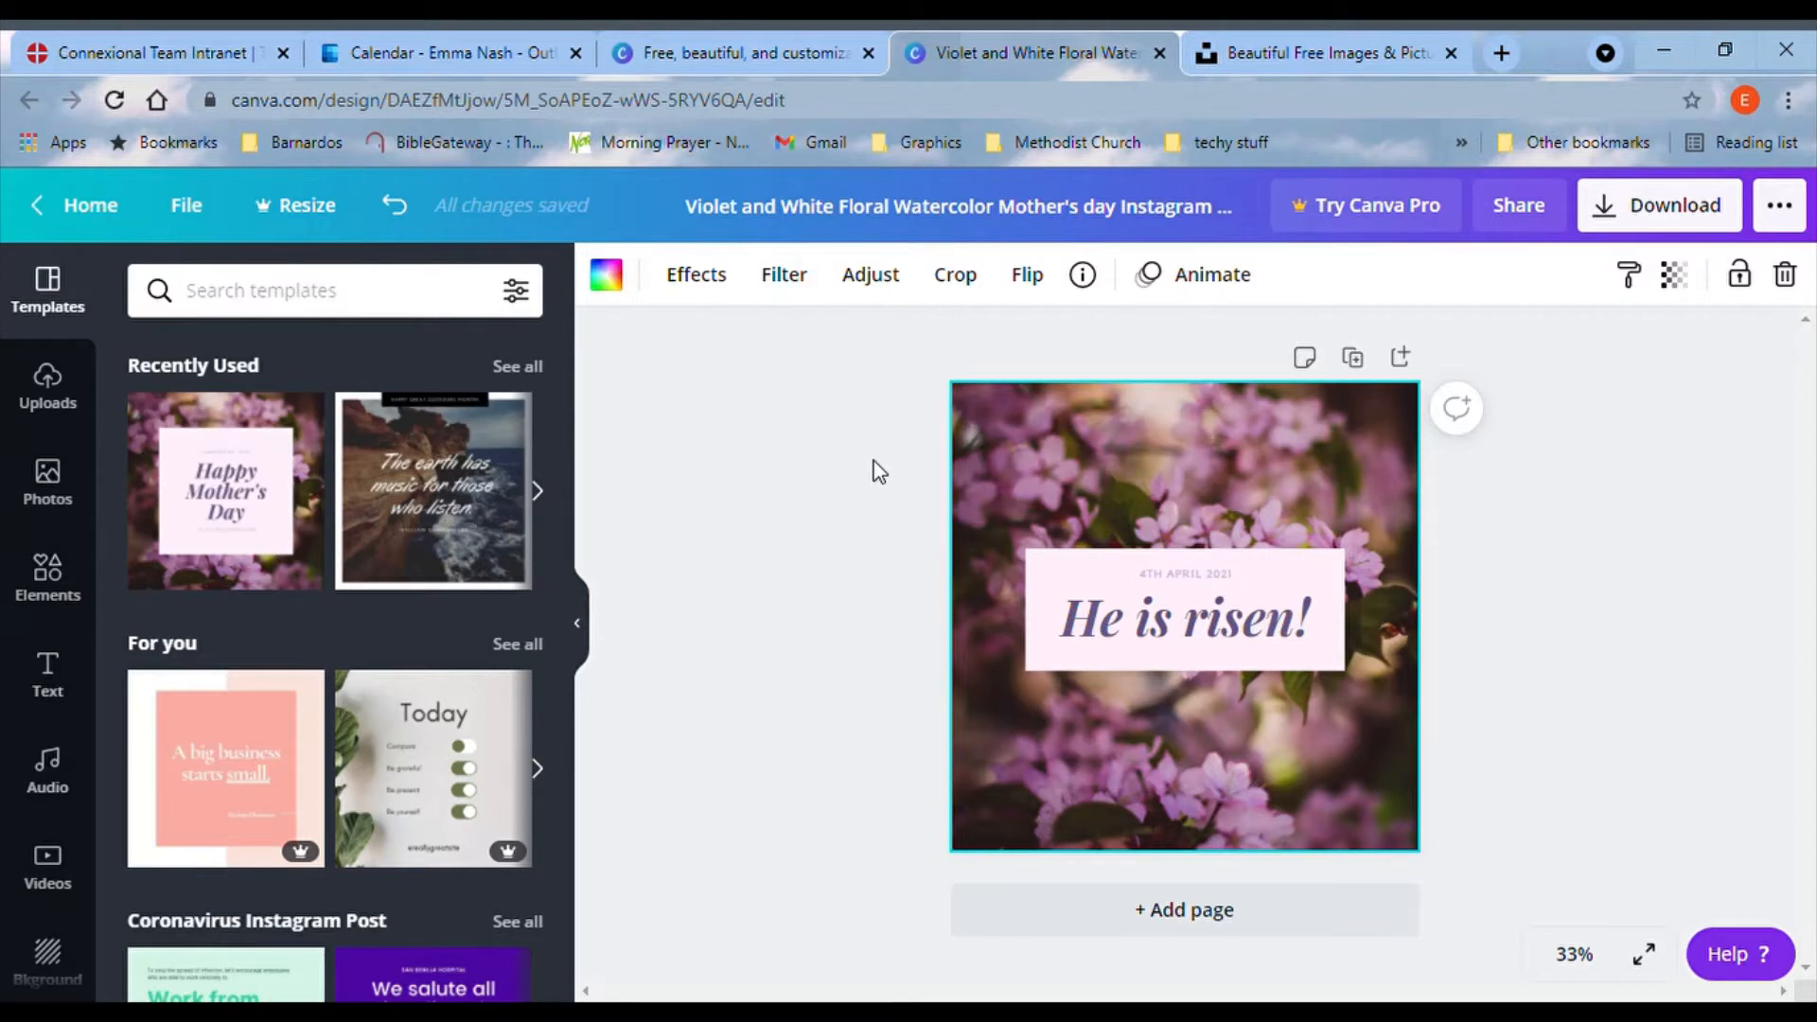
Switch to Unsplash and search its photos for "empty tomb".
{"action": "left_click", "coordinate": [1330, 50]}
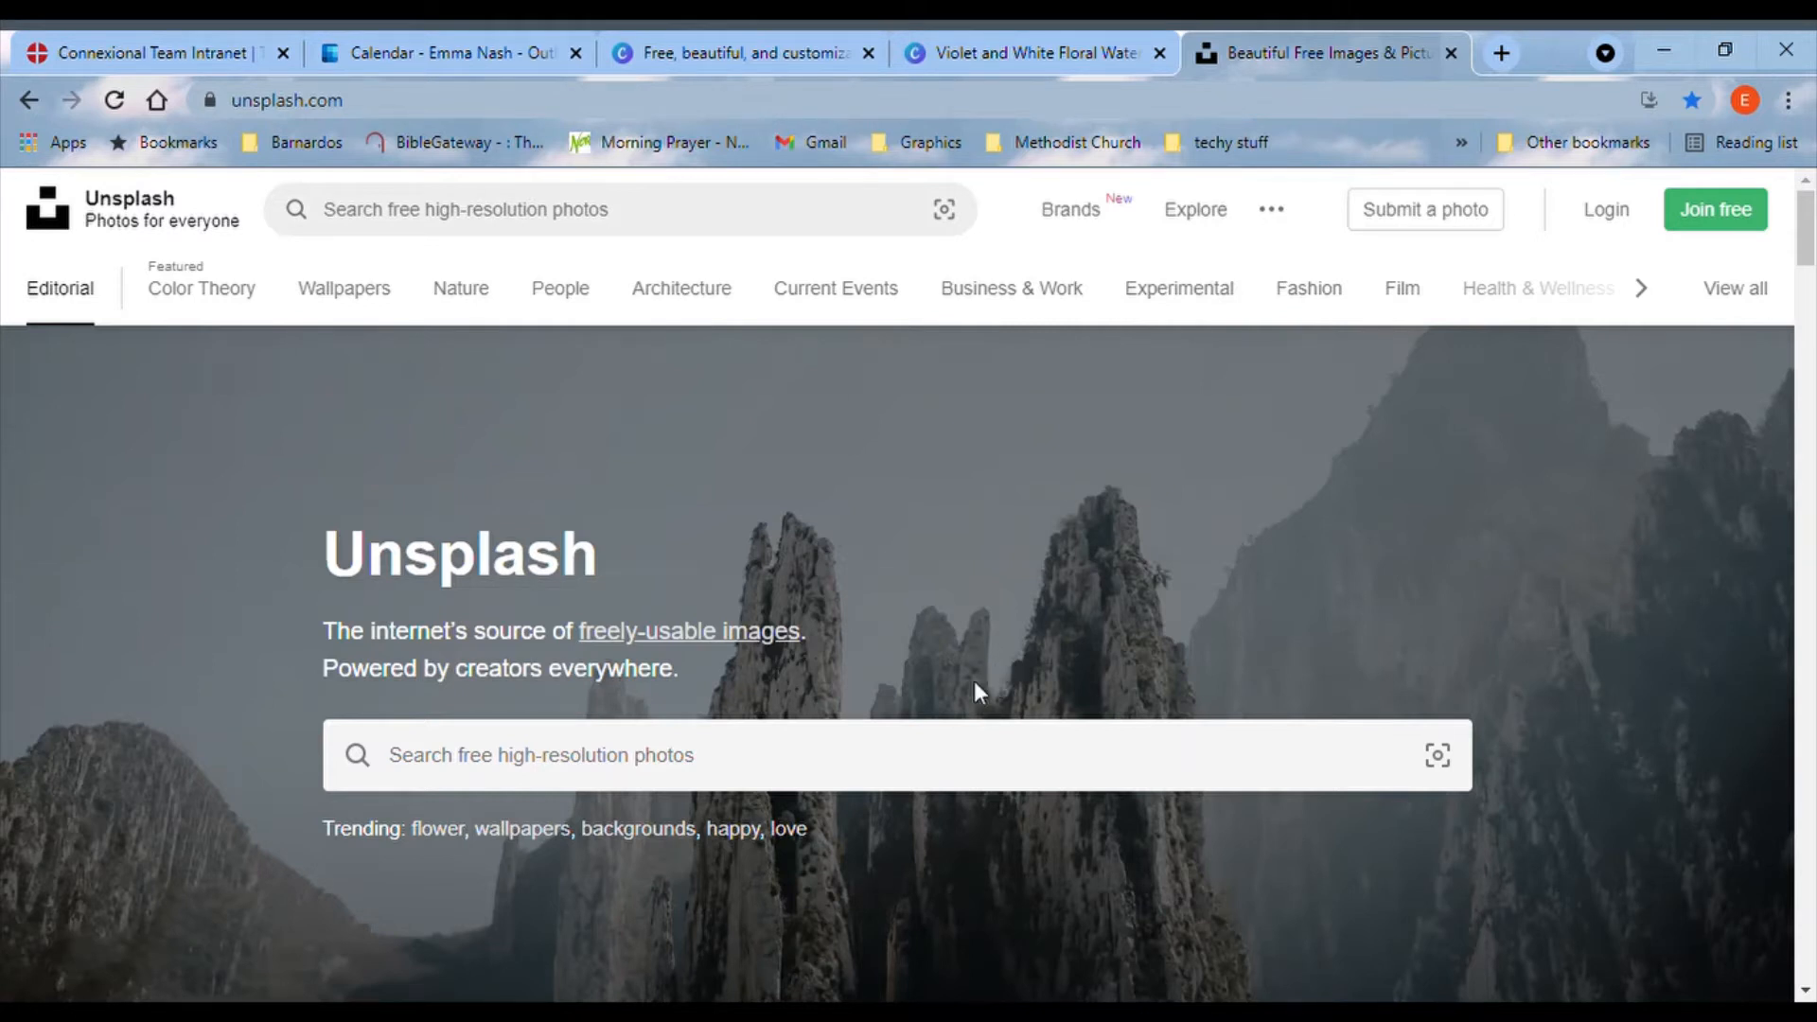
{"action": "left_click", "coordinate": [793, 774]}
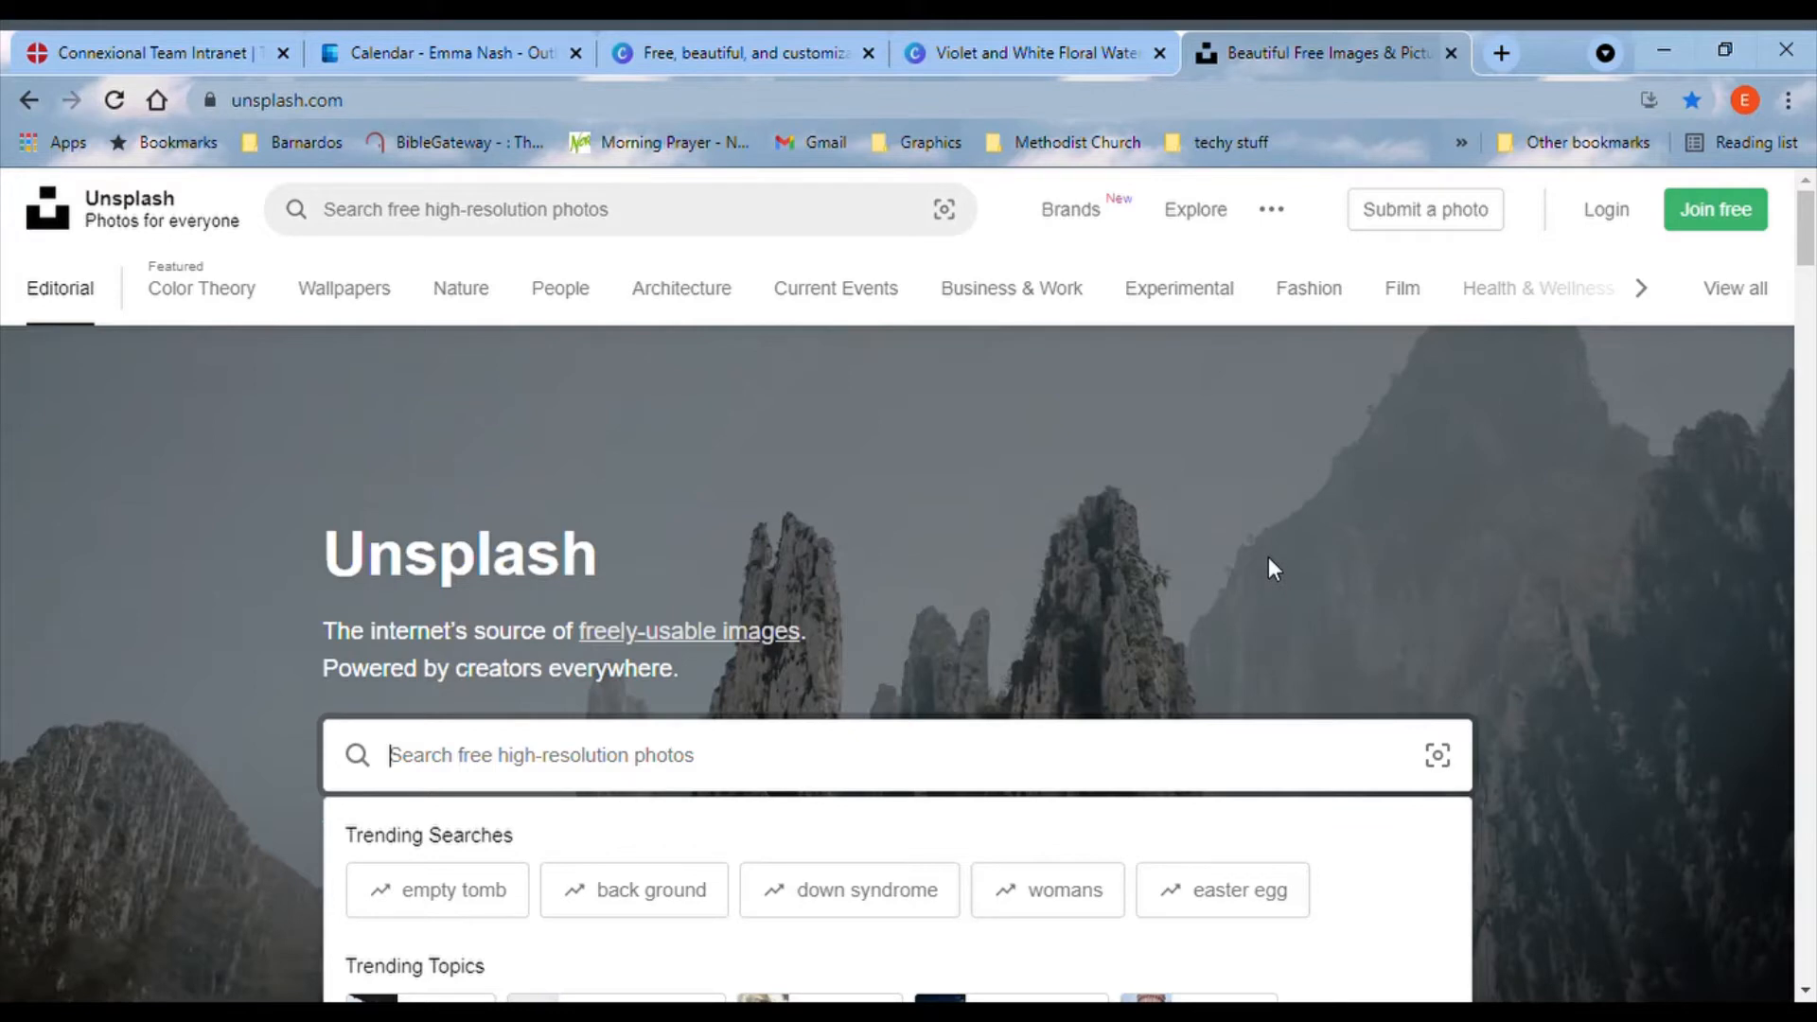
{"action": "type", "text": "empty "}
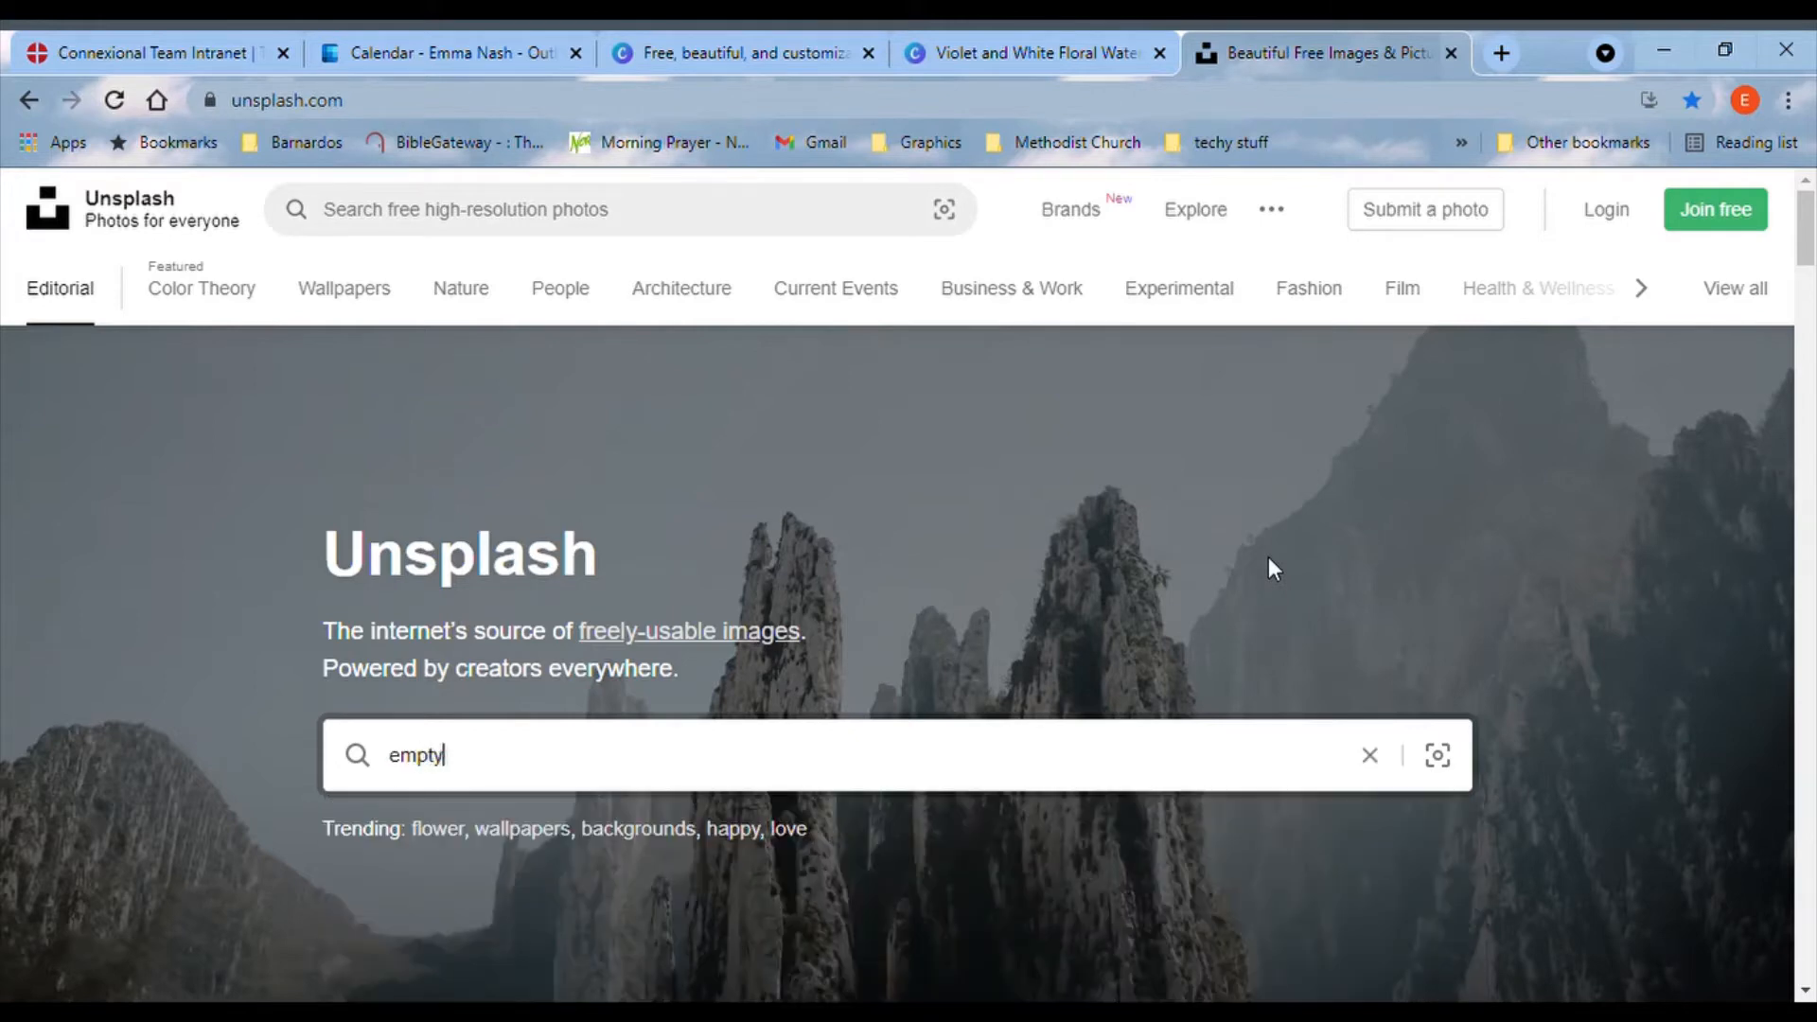
{"action": "type", "text": "tomb"}
{"action": "key", "text": "Return"}
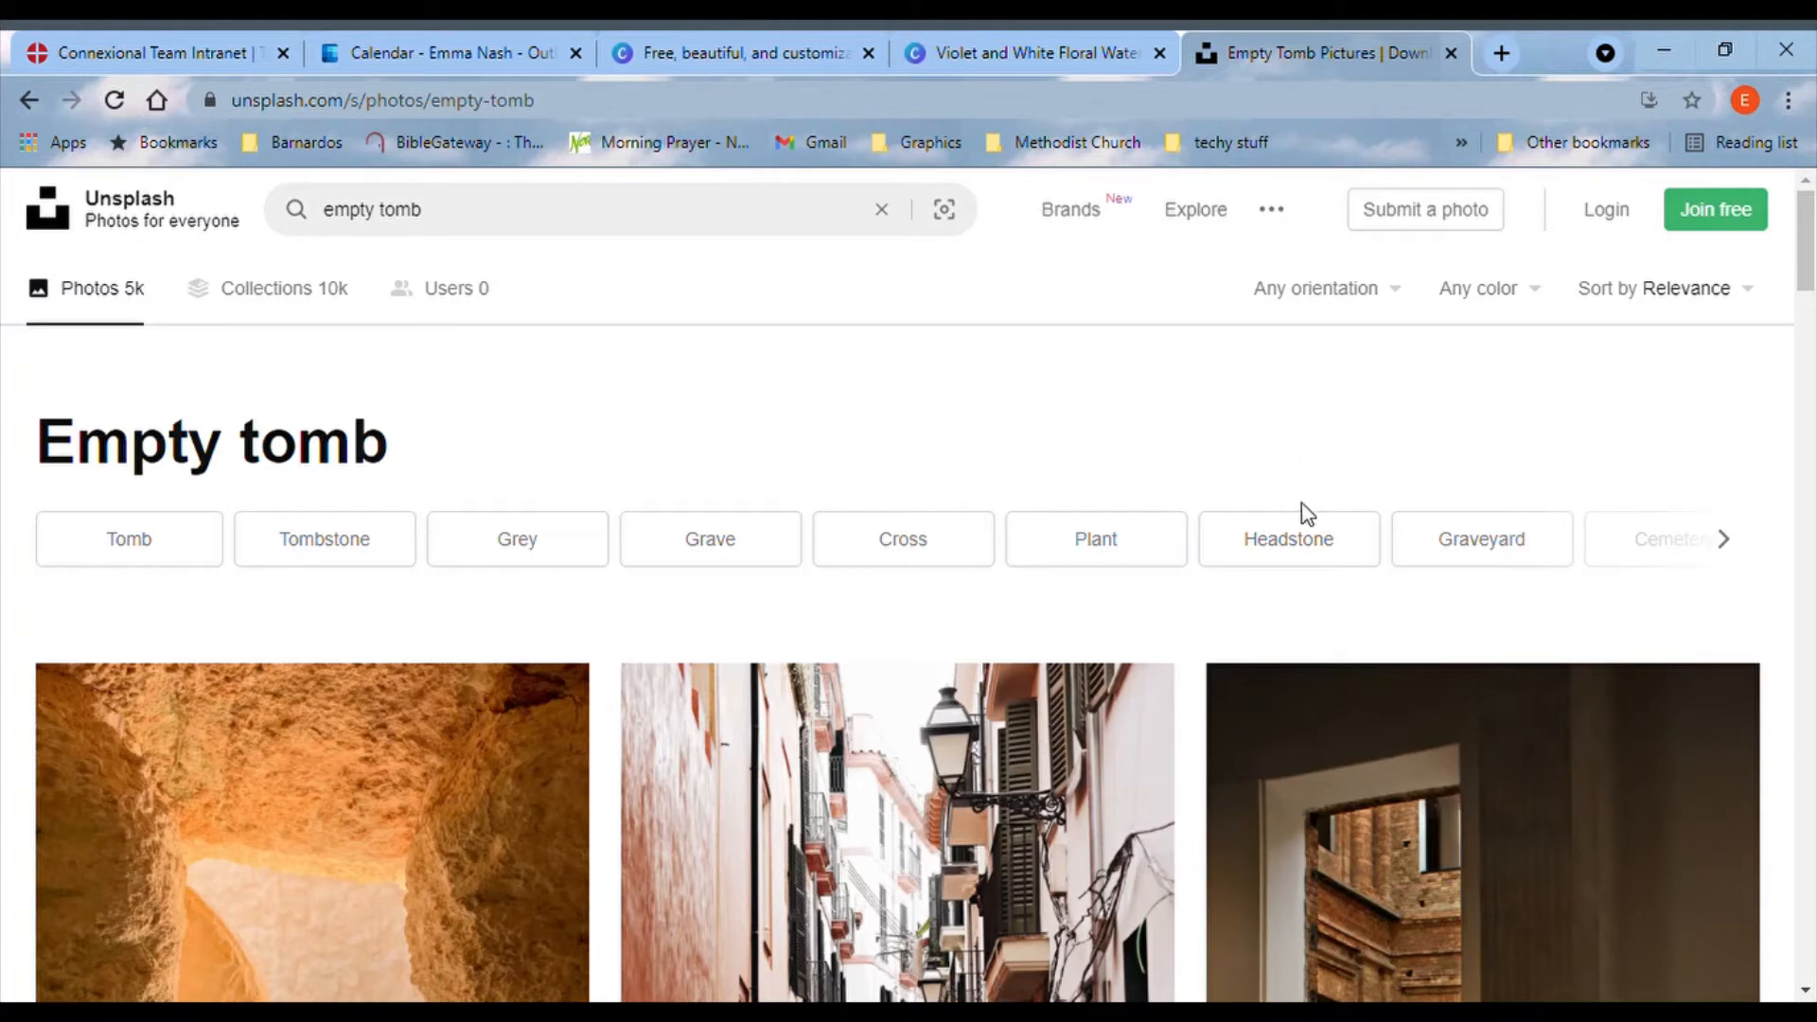
Look through the "empty tomb" photo results for a picture suited to the Easter post.
{"action": "scroll", "coordinate": [1398, 660], "scroll_direction": "down", "scroll_amount": 3}
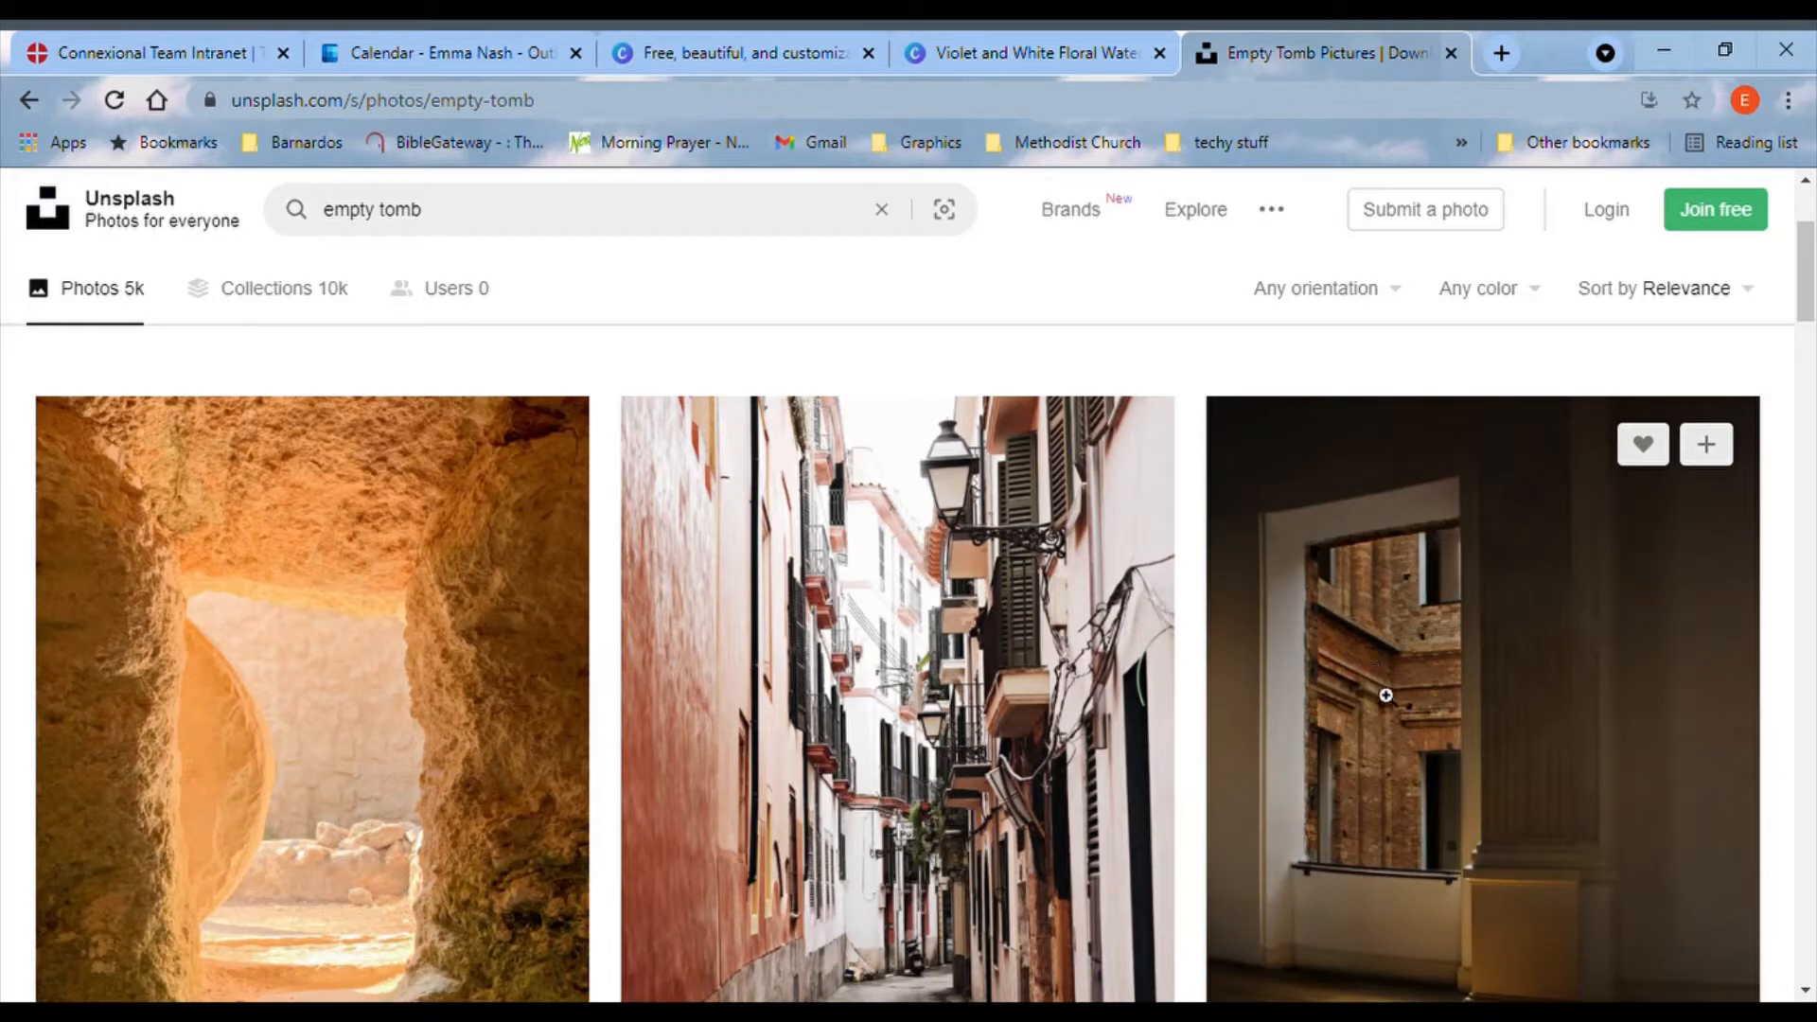
{"action": "scroll", "coordinate": [1330, 708], "scroll_direction": "down", "scroll_amount": 1}
{"action": "scroll", "coordinate": [1327, 708], "scroll_direction": "down", "scroll_amount": 1}
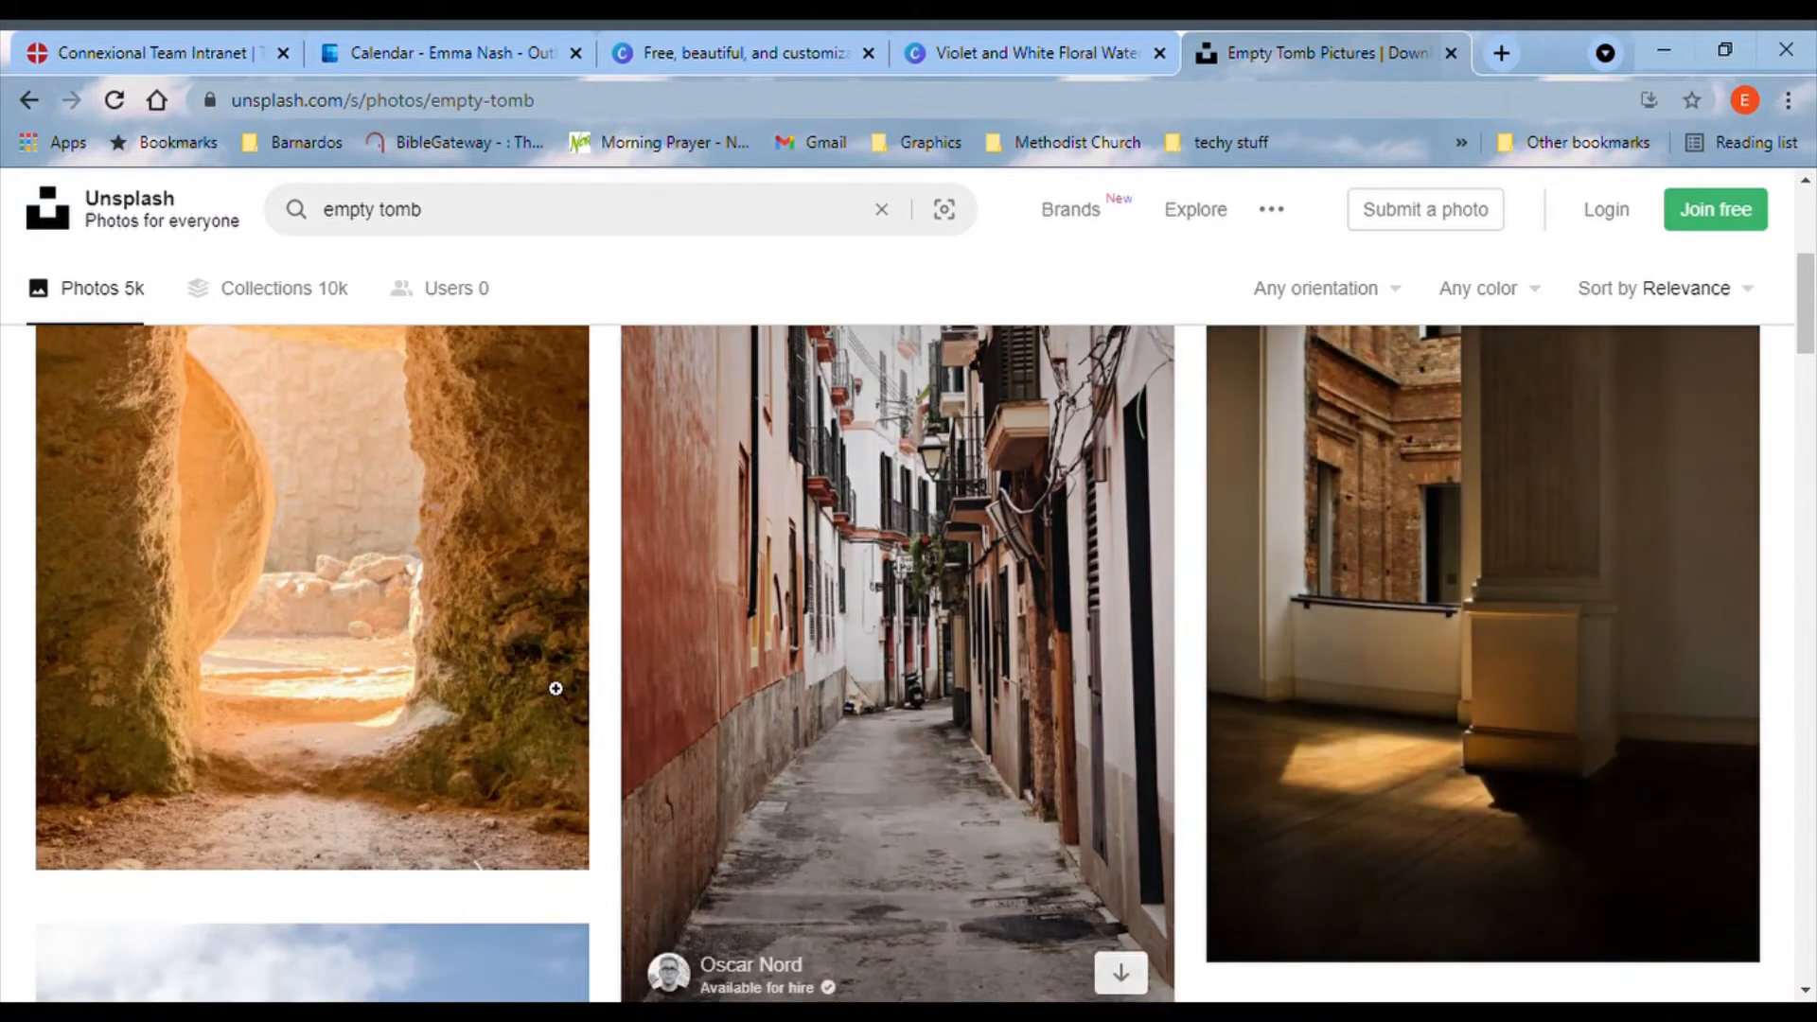
{"action": "scroll", "coordinate": [435, 677], "scroll_direction": "up", "scroll_amount": 1}
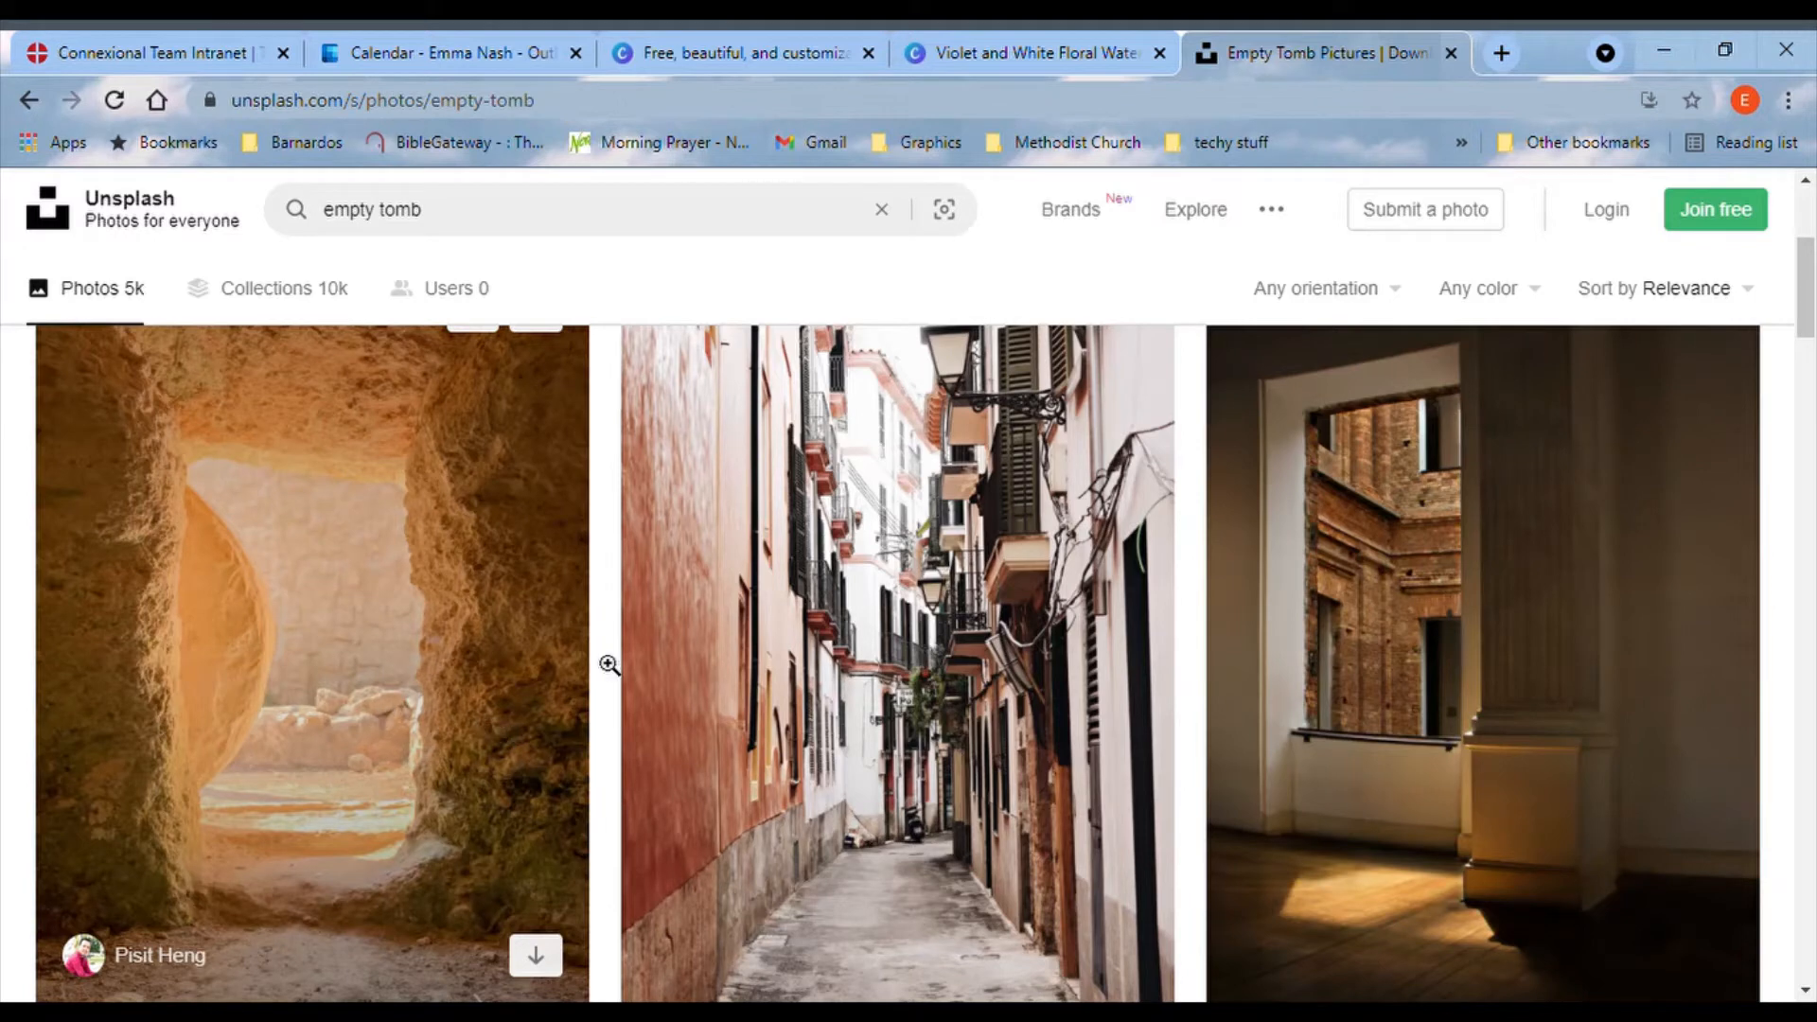
{"action": "scroll", "coordinate": [1614, 700], "scroll_direction": "down", "scroll_amount": 5}
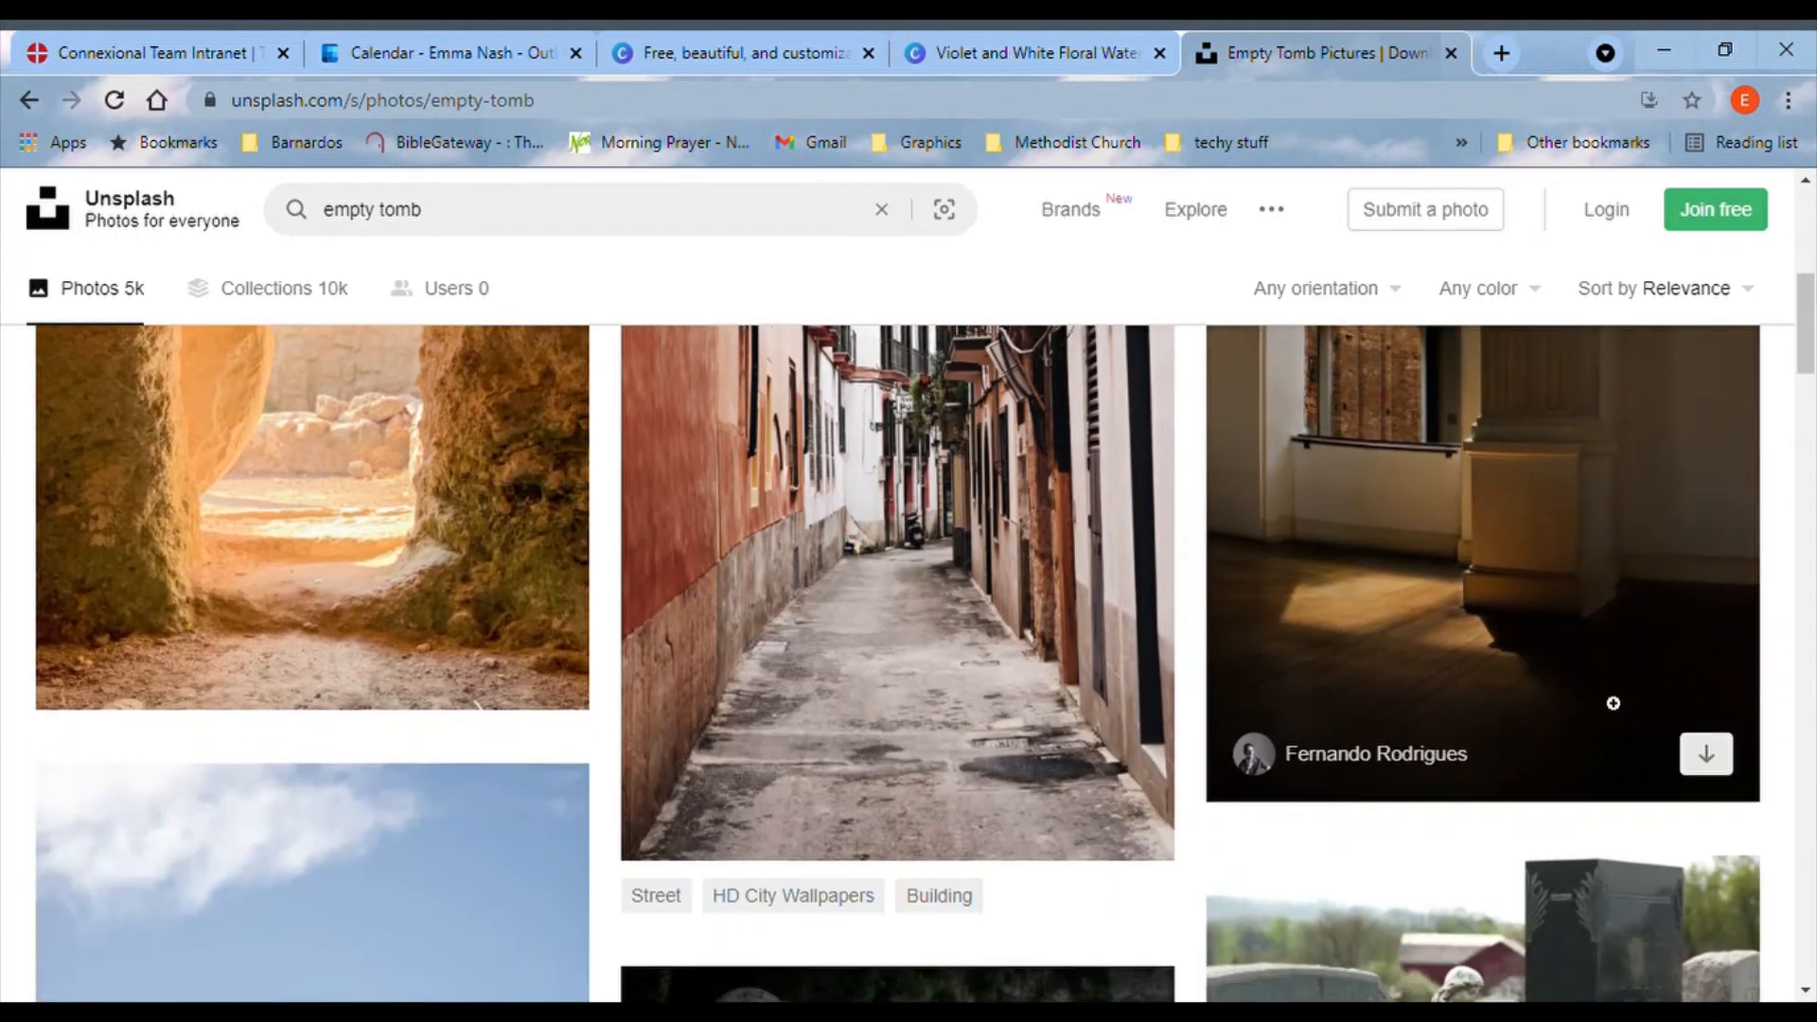
{"action": "scroll", "coordinate": [1597, 702], "scroll_direction": "down", "scroll_amount": 5}
{"action": "scroll", "coordinate": [1588, 708], "scroll_direction": "down", "scroll_amount": 4}
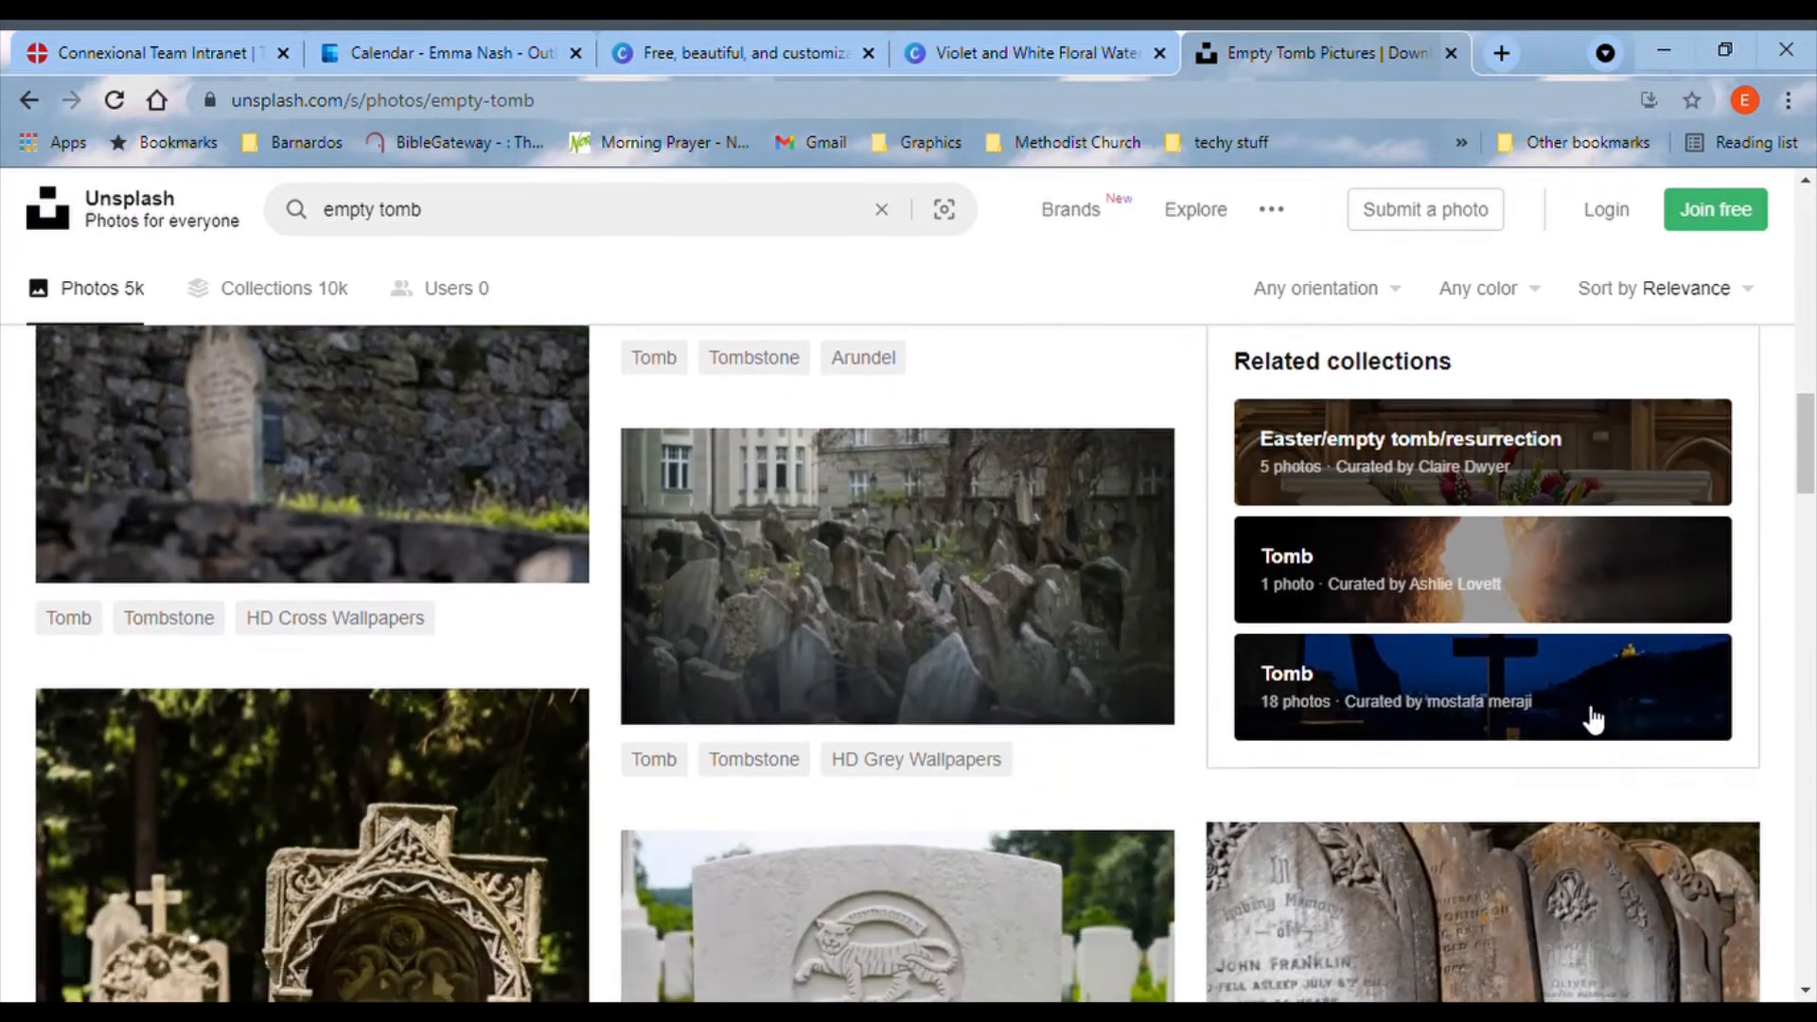
{"action": "scroll", "coordinate": [1587, 722], "scroll_direction": "down", "scroll_amount": 12}
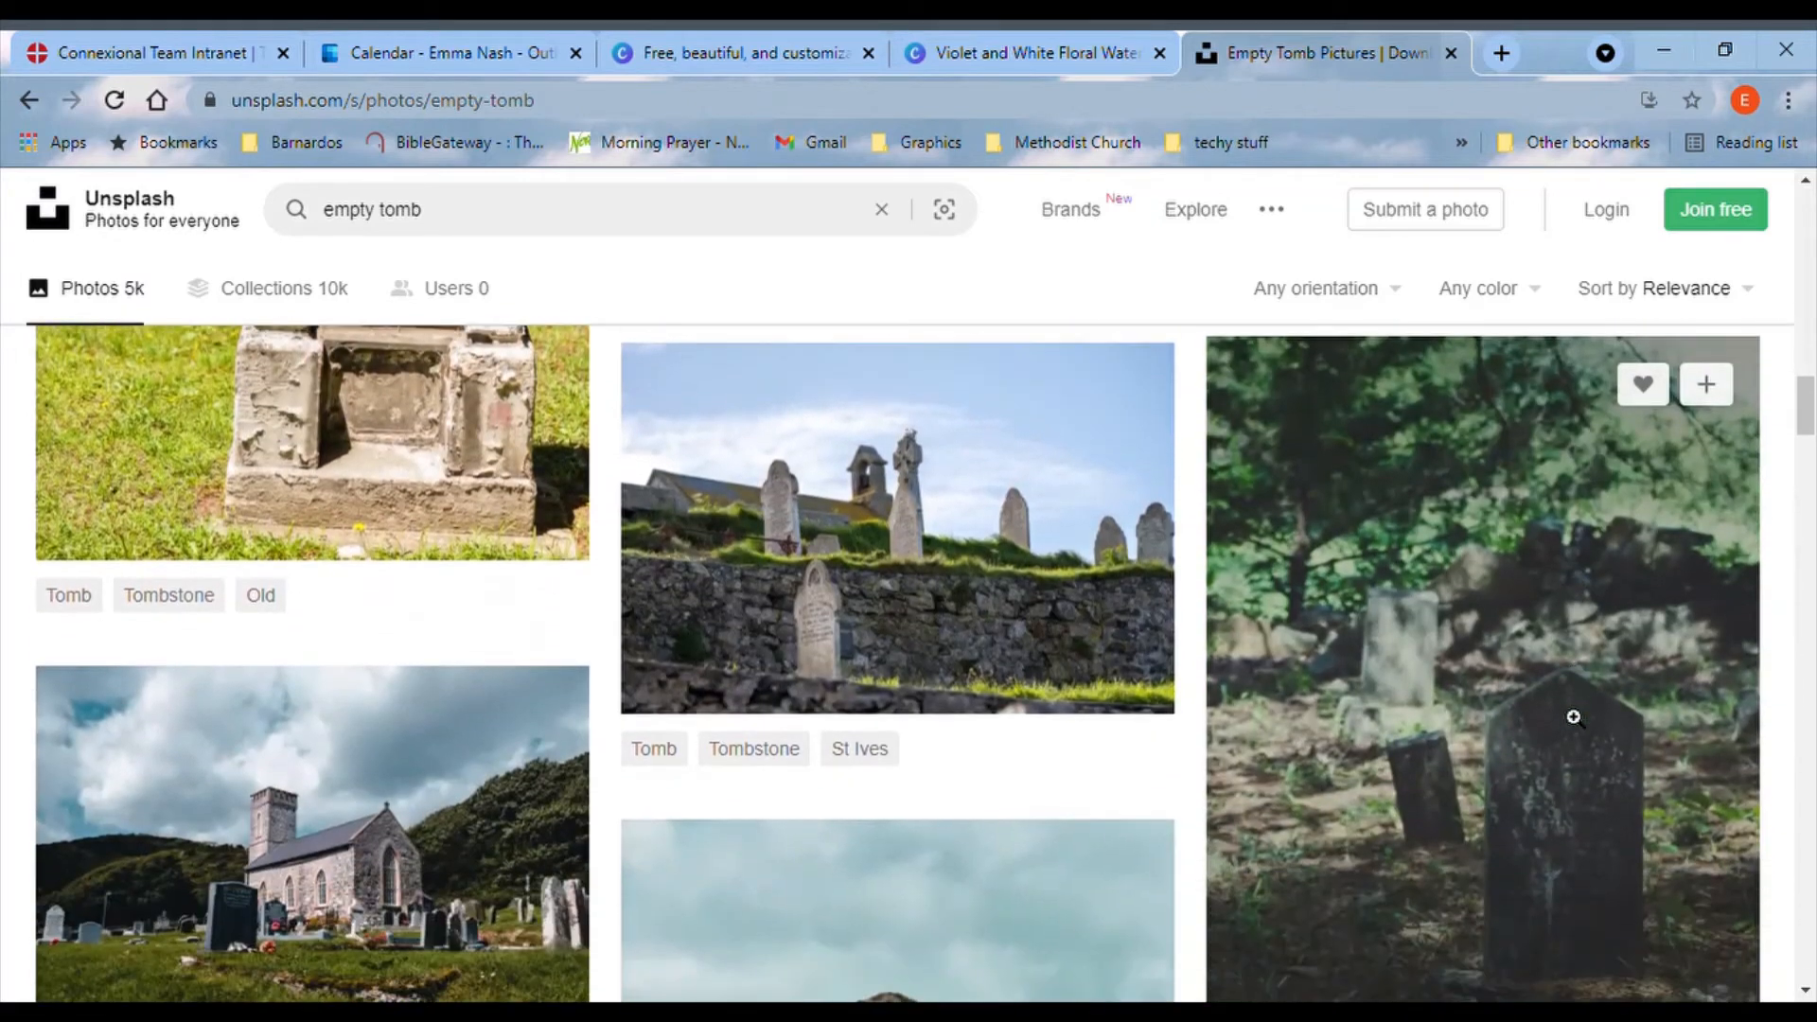
{"action": "scroll", "coordinate": [1571, 719], "scroll_direction": "down", "scroll_amount": 12}
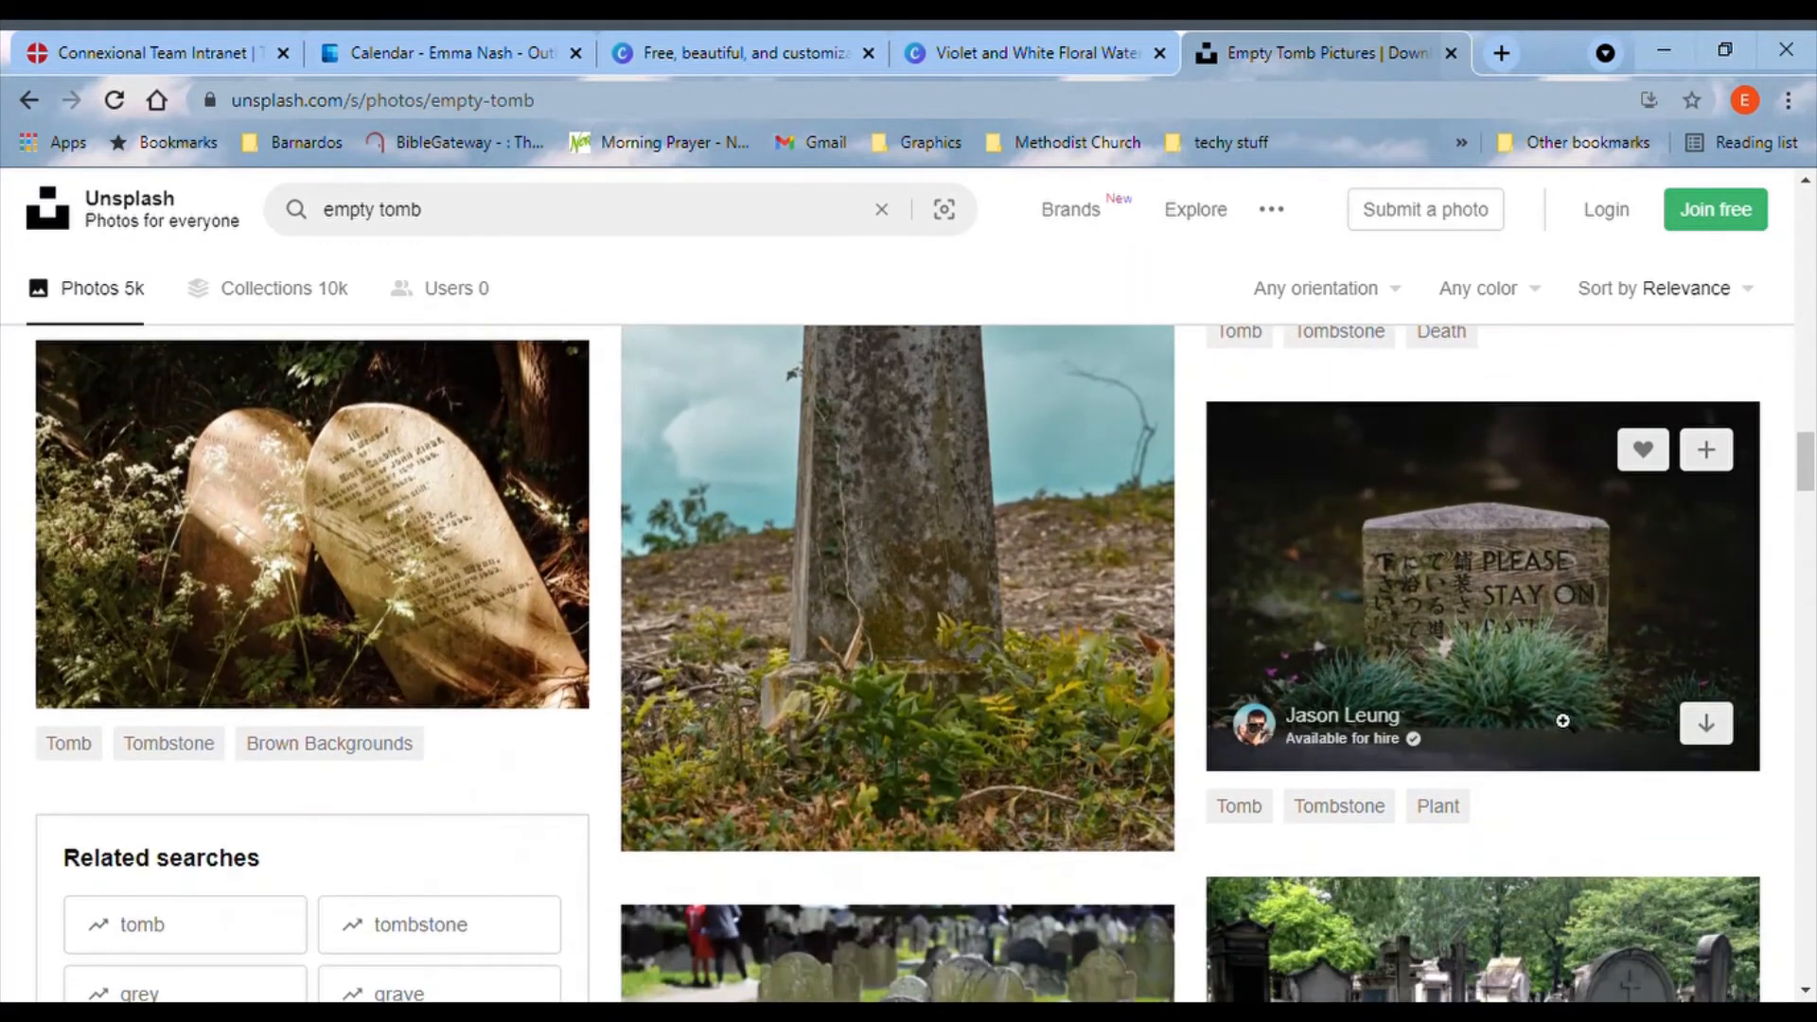
{"action": "scroll", "coordinate": [1557, 721], "scroll_direction": "down", "scroll_amount": 10}
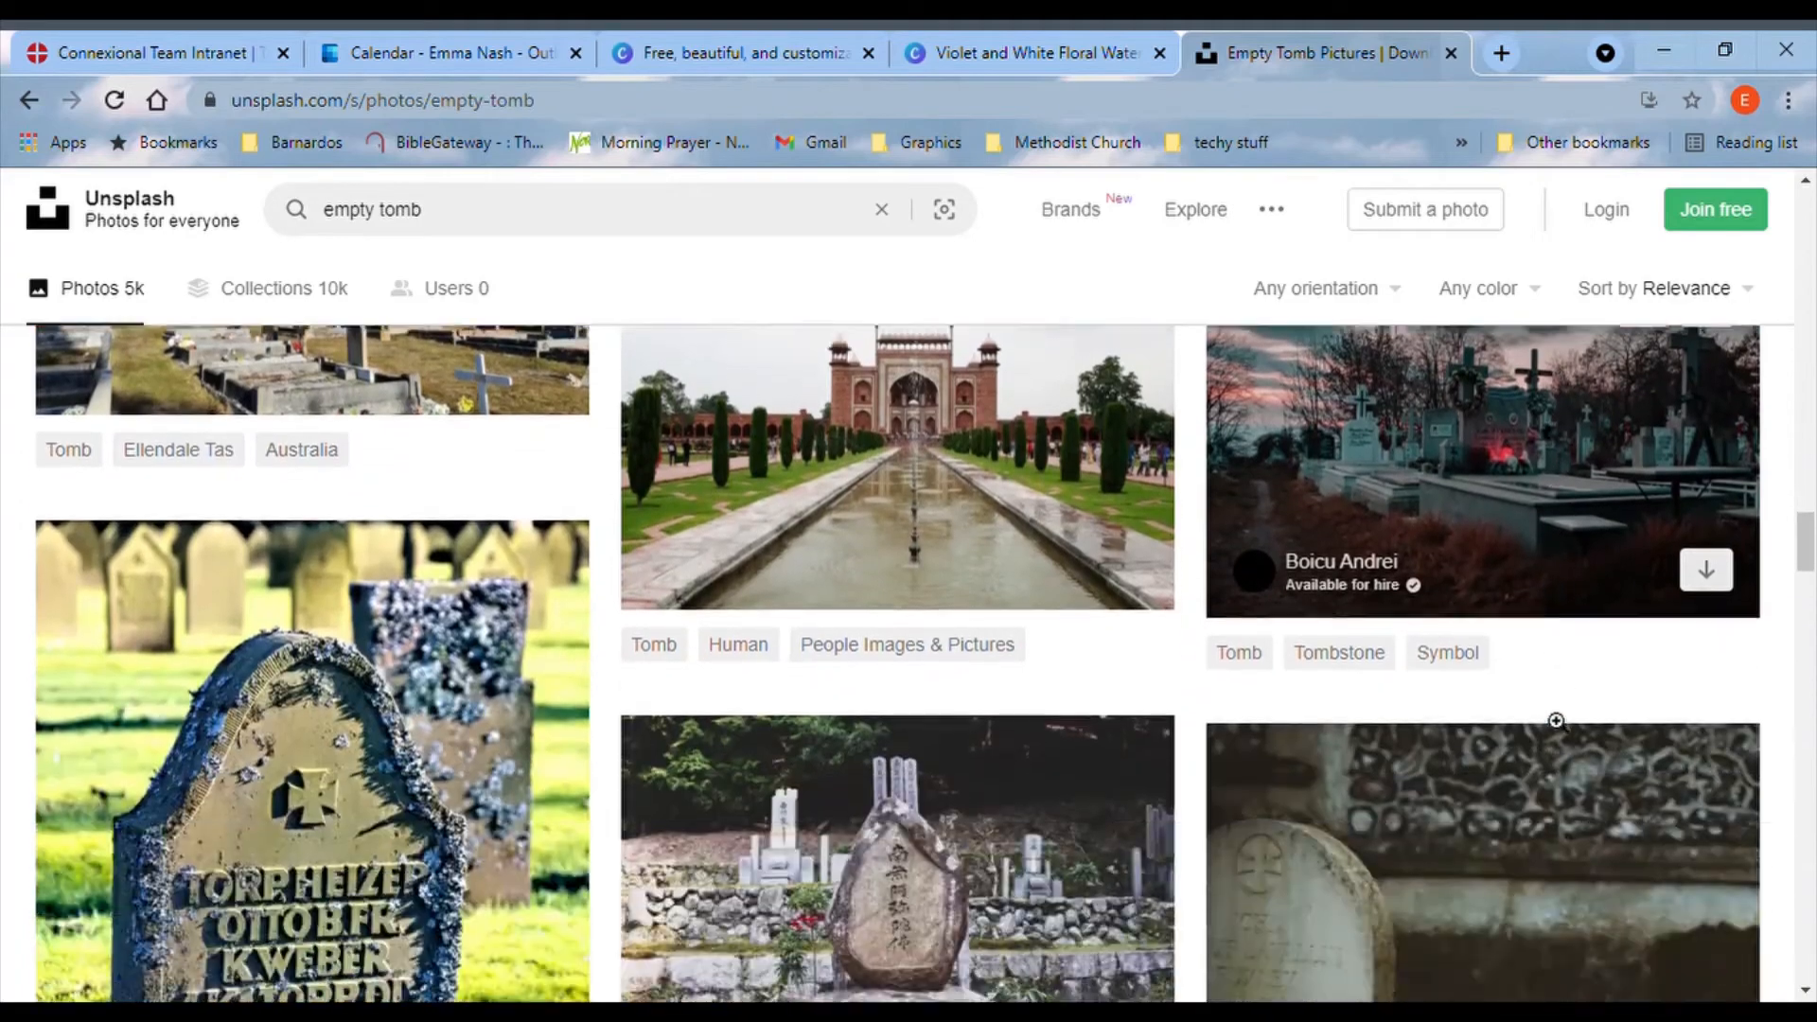
{"action": "scroll", "coordinate": [1556, 722], "scroll_direction": "down", "scroll_amount": 5}
{"action": "scroll", "coordinate": [1557, 721], "scroll_direction": "down", "scroll_amount": 4}
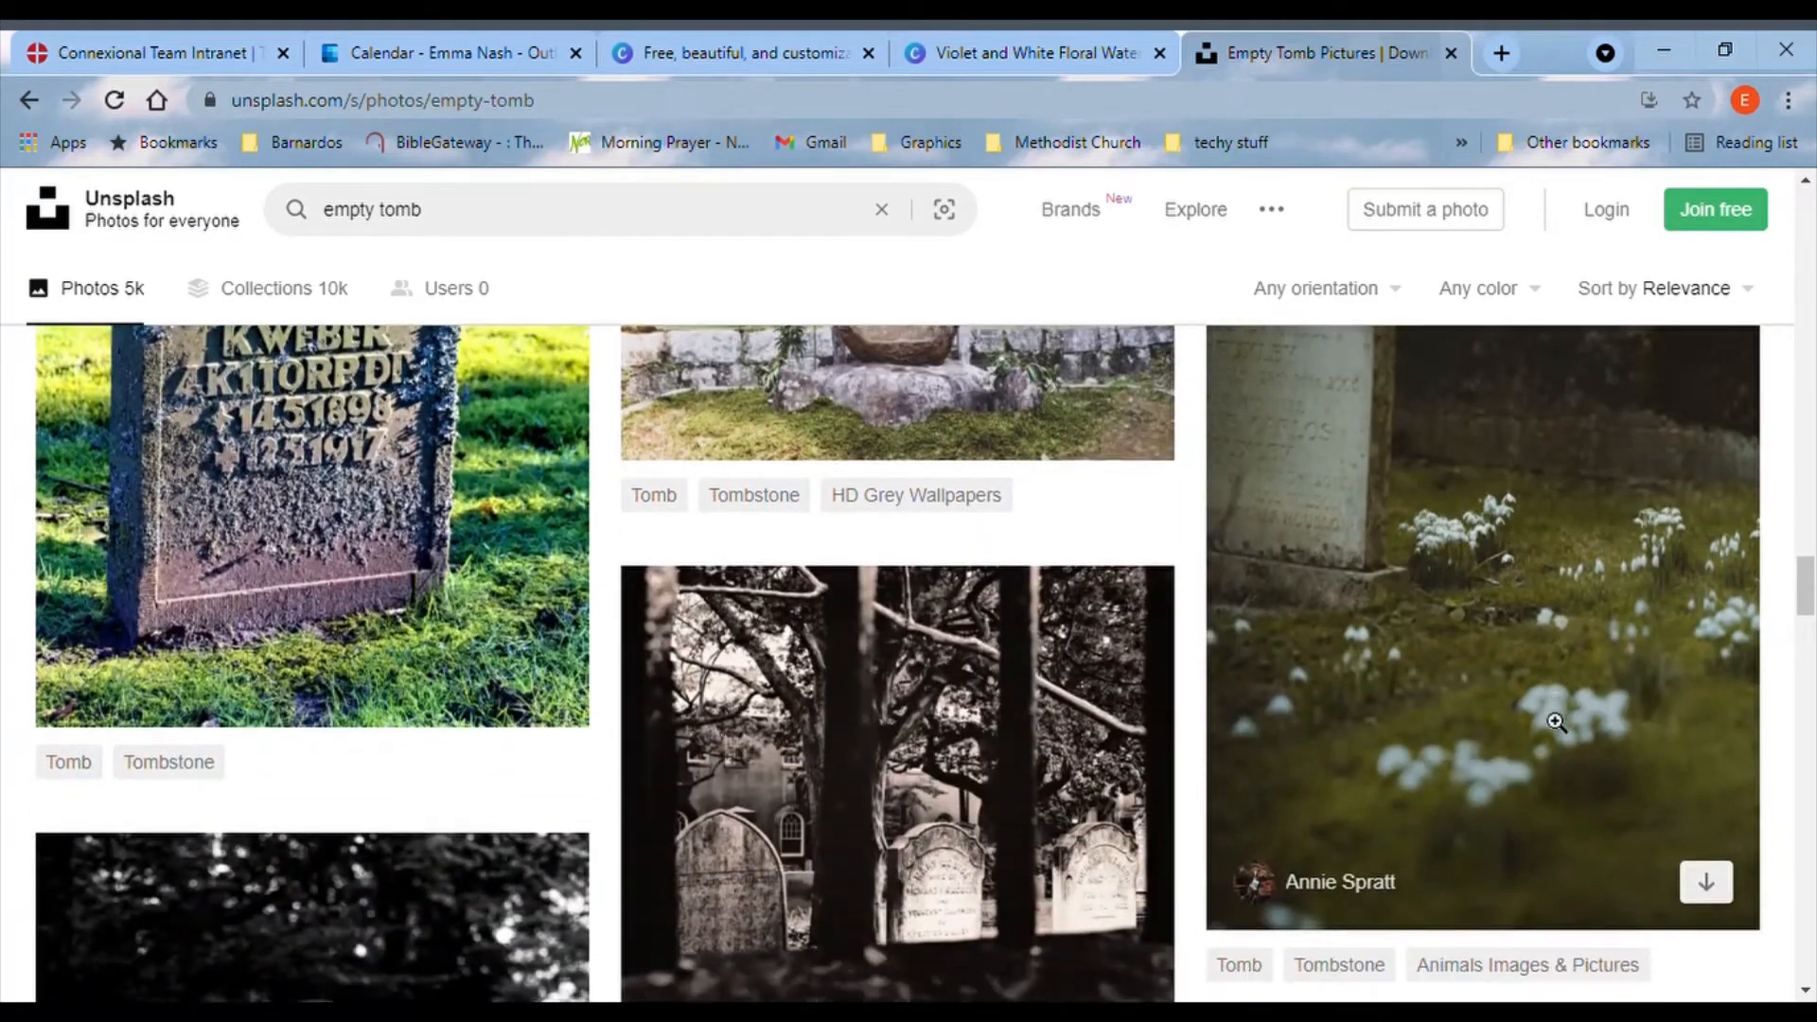
{"action": "scroll", "coordinate": [1546, 723], "scroll_direction": "up", "scroll_amount": 12}
{"action": "scroll", "coordinate": [1546, 725], "scroll_direction": "up", "scroll_amount": 15}
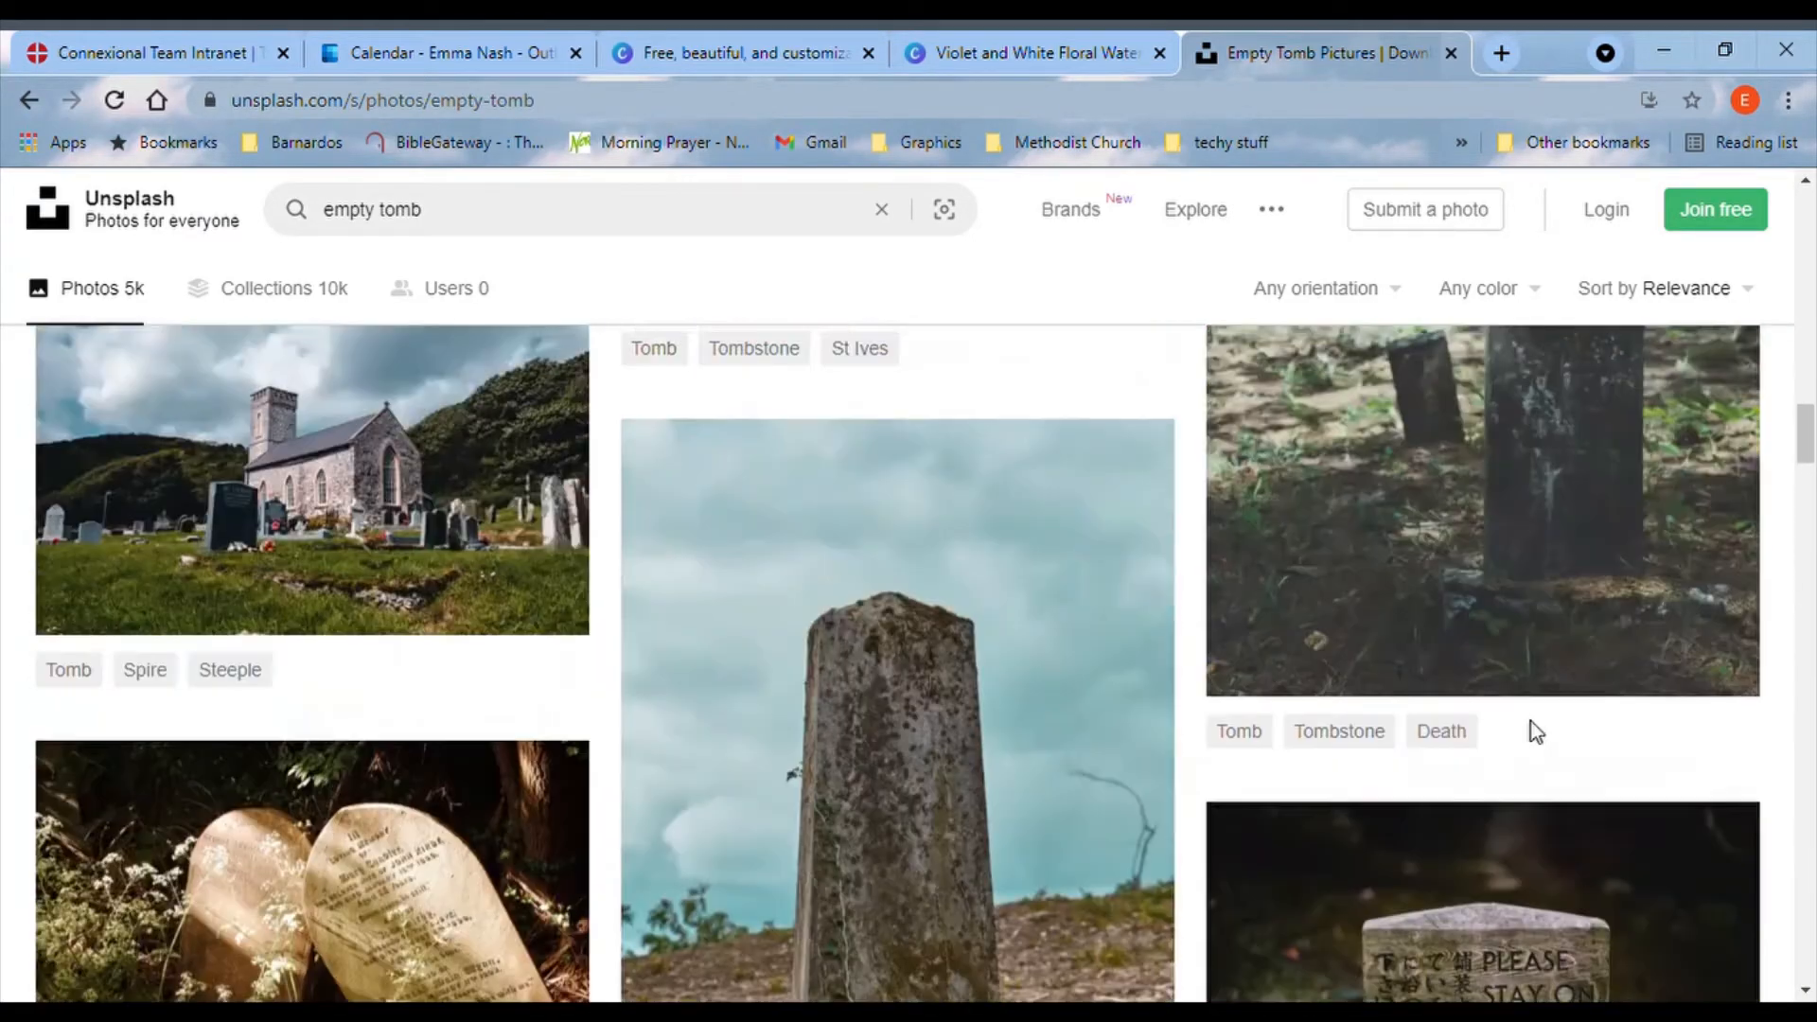
Download the first "empty tomb" result, the orange rock tomb entrance with the rolled-away stone, and dismiss the attribution message.
{"action": "scroll", "coordinate": [1529, 732], "scroll_direction": "down", "scroll_amount": 5}
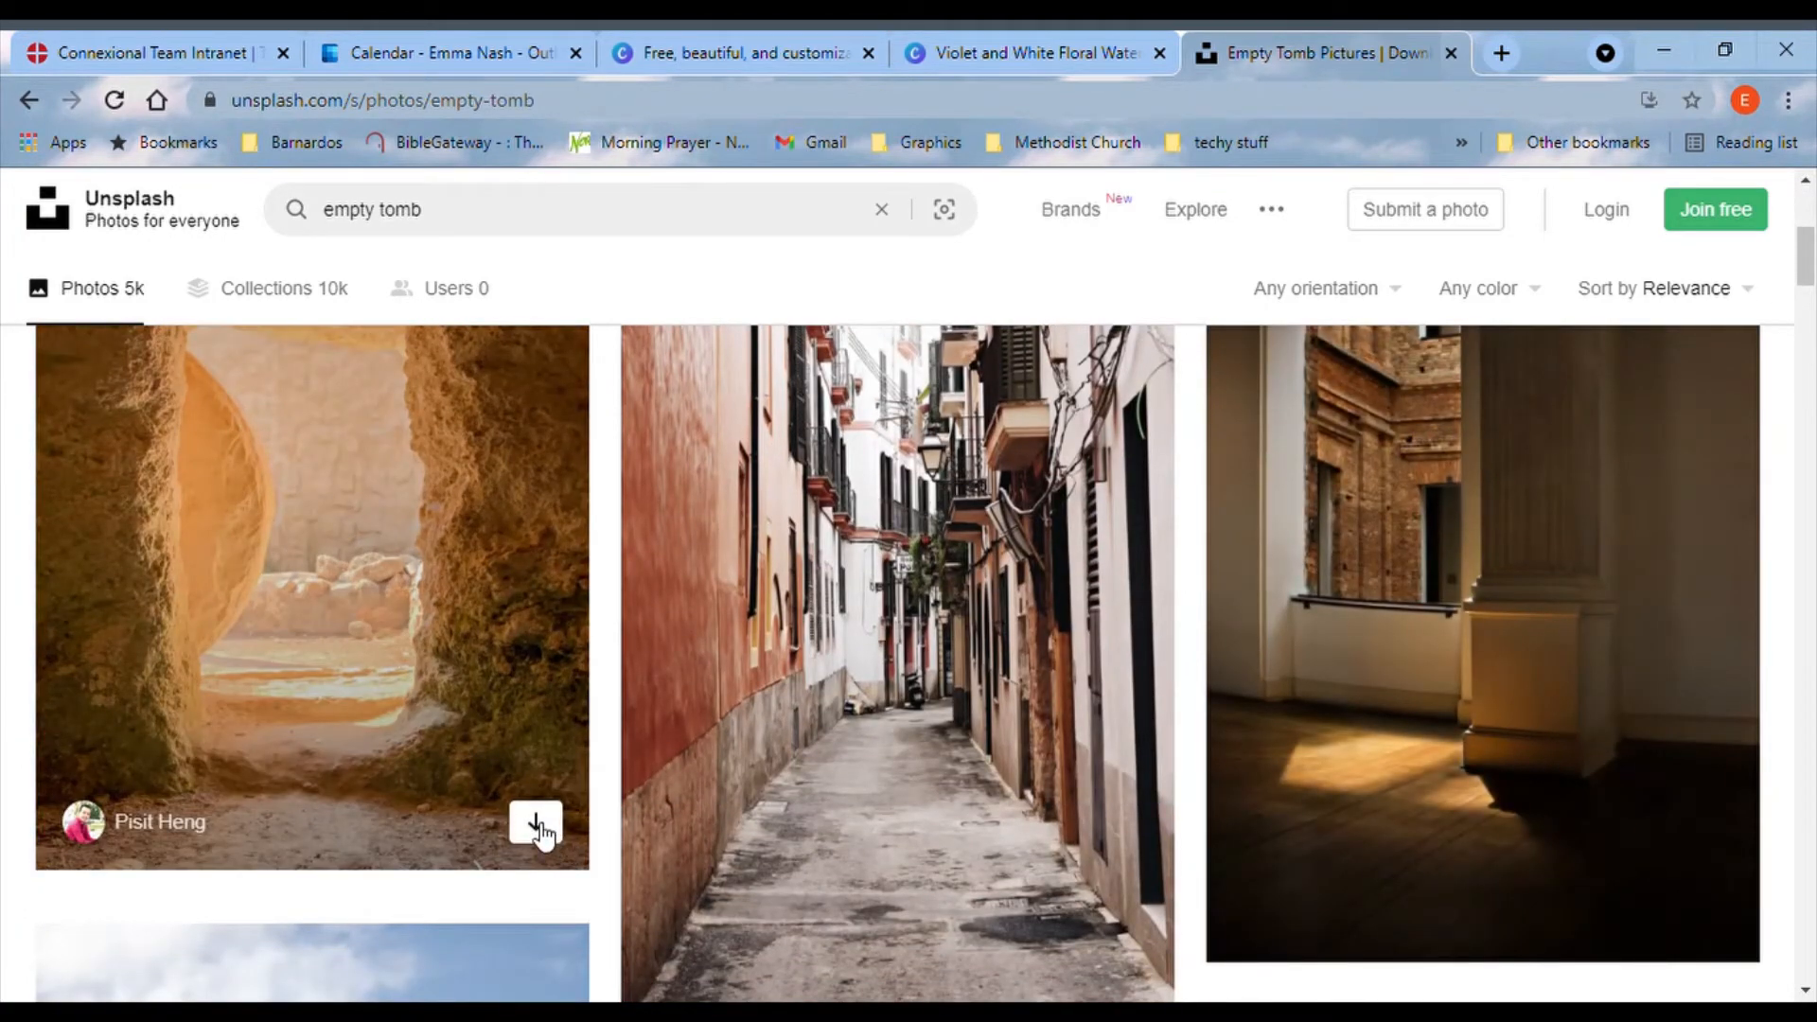
{"action": "left_click", "coordinate": [536, 822]}
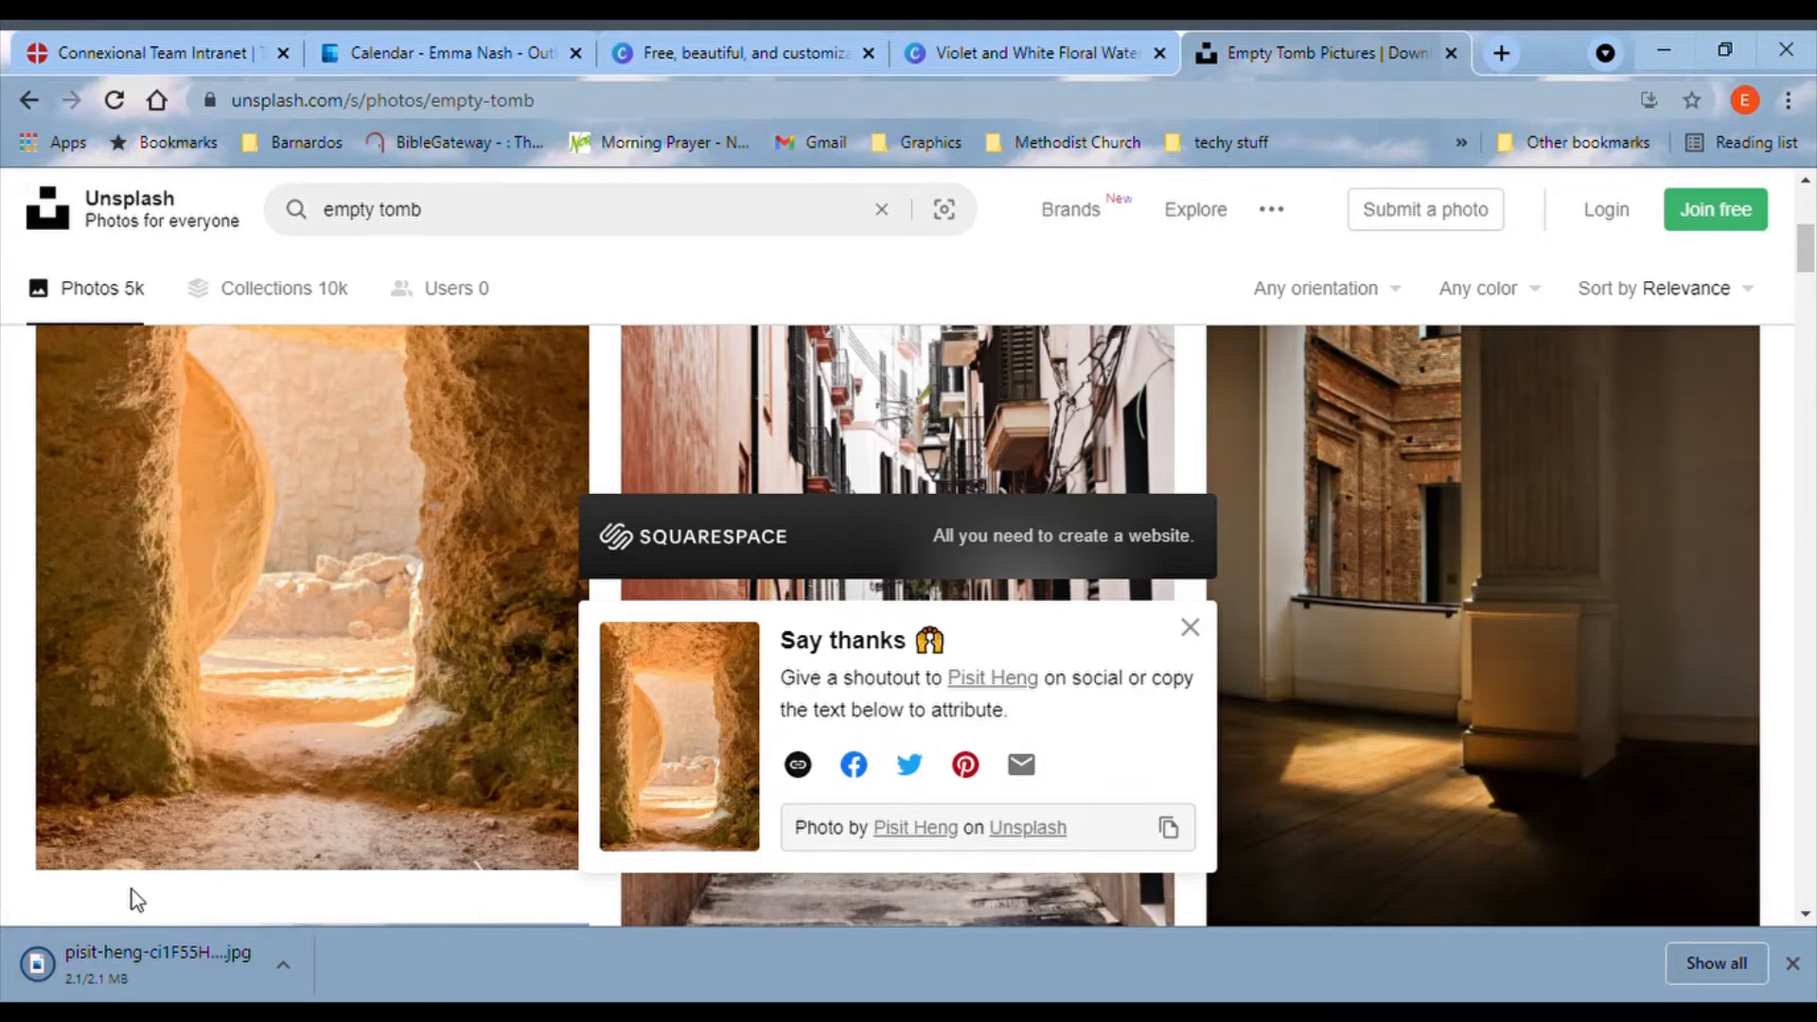
{"action": "left_click", "coordinate": [1190, 628]}
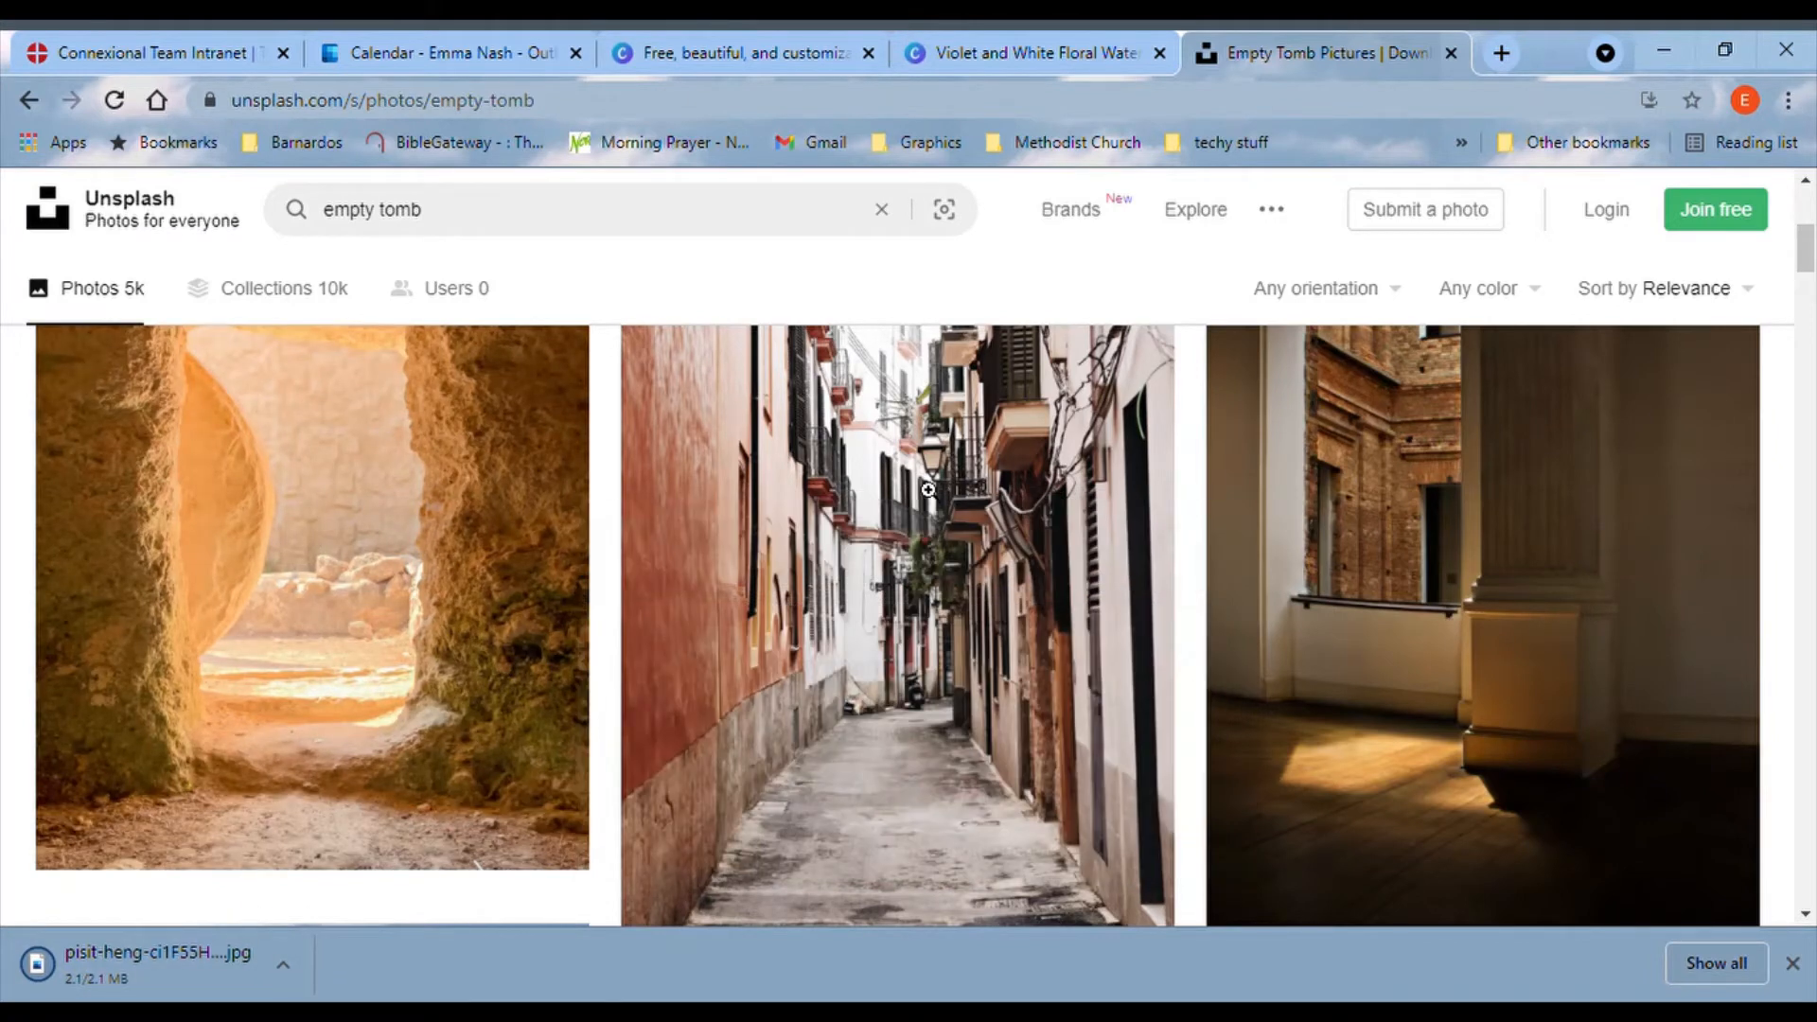
Search the Unsplash photos for "cave" instead.
{"action": "left_click_drag", "start_coordinate": [450, 222], "coordinate": [328, 230]}
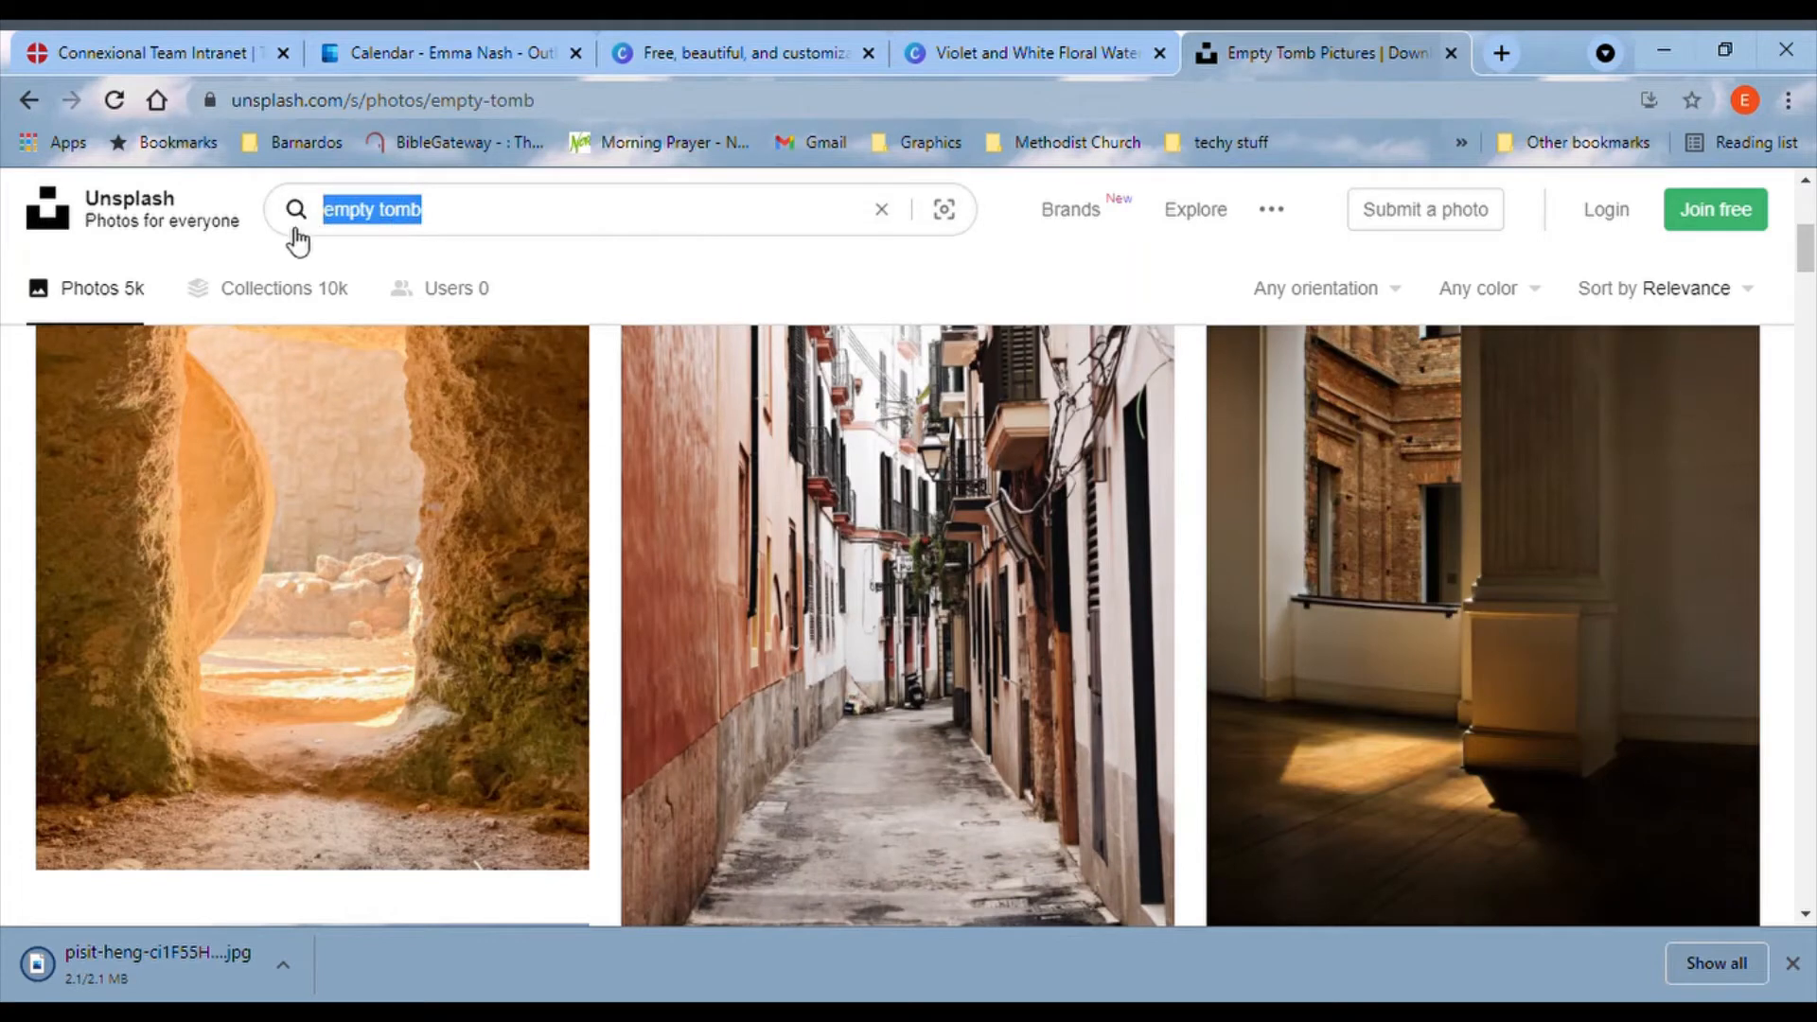
{"action": "type", "text": "cave"}
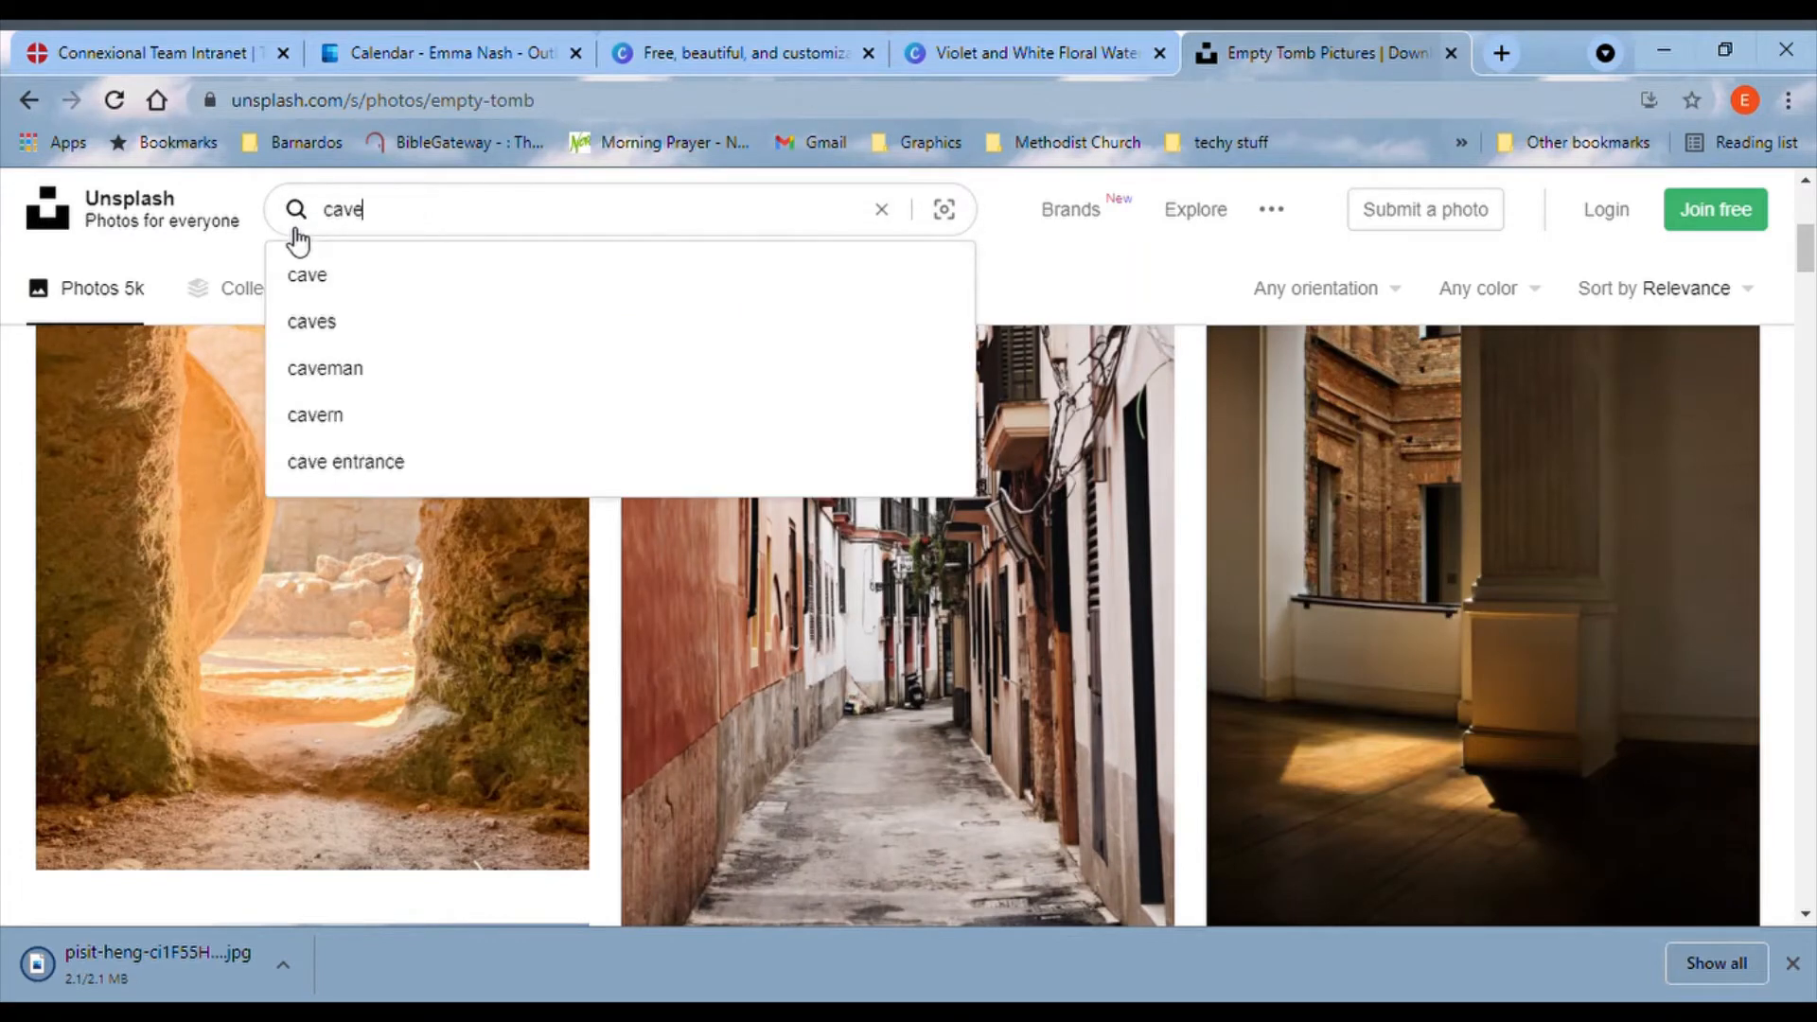
{"action": "key", "text": "Return"}
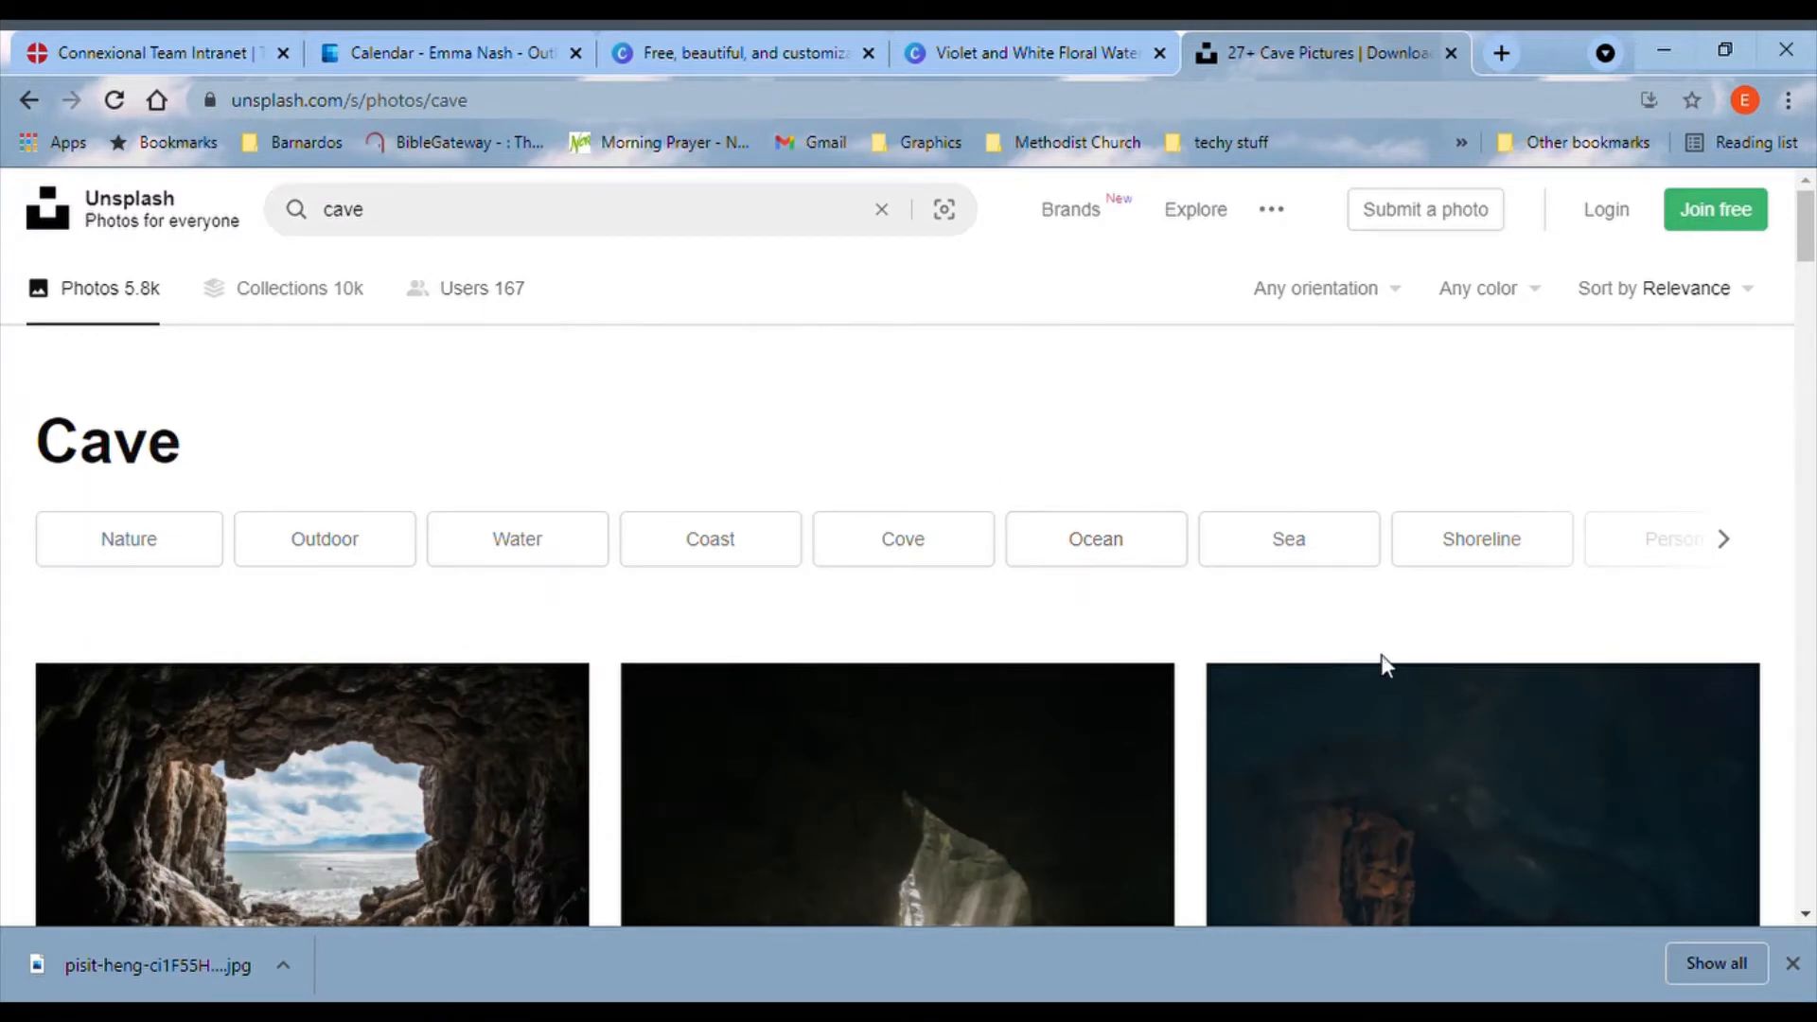
Browse the cave photos for alternative images that could represent an empty tomb.
{"action": "scroll", "coordinate": [1386, 658], "scroll_direction": "down", "scroll_amount": 5}
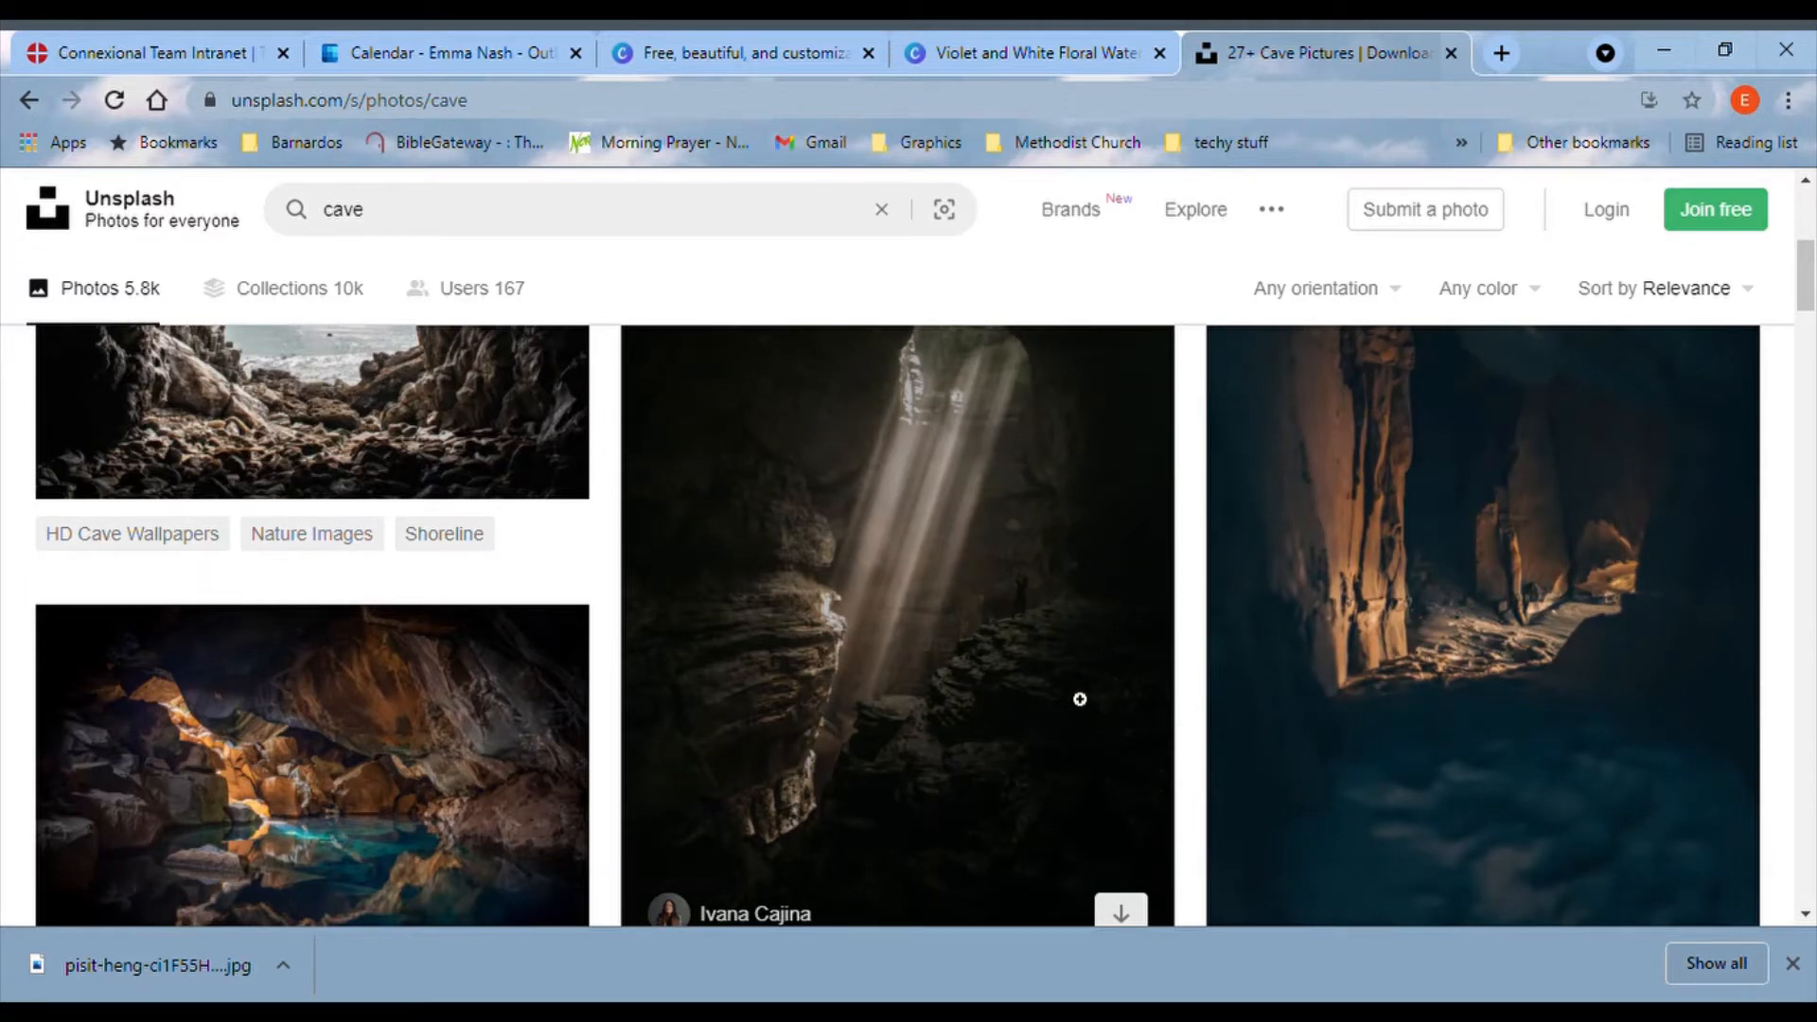
{"action": "scroll", "coordinate": [1088, 705], "scroll_direction": "down", "scroll_amount": 1}
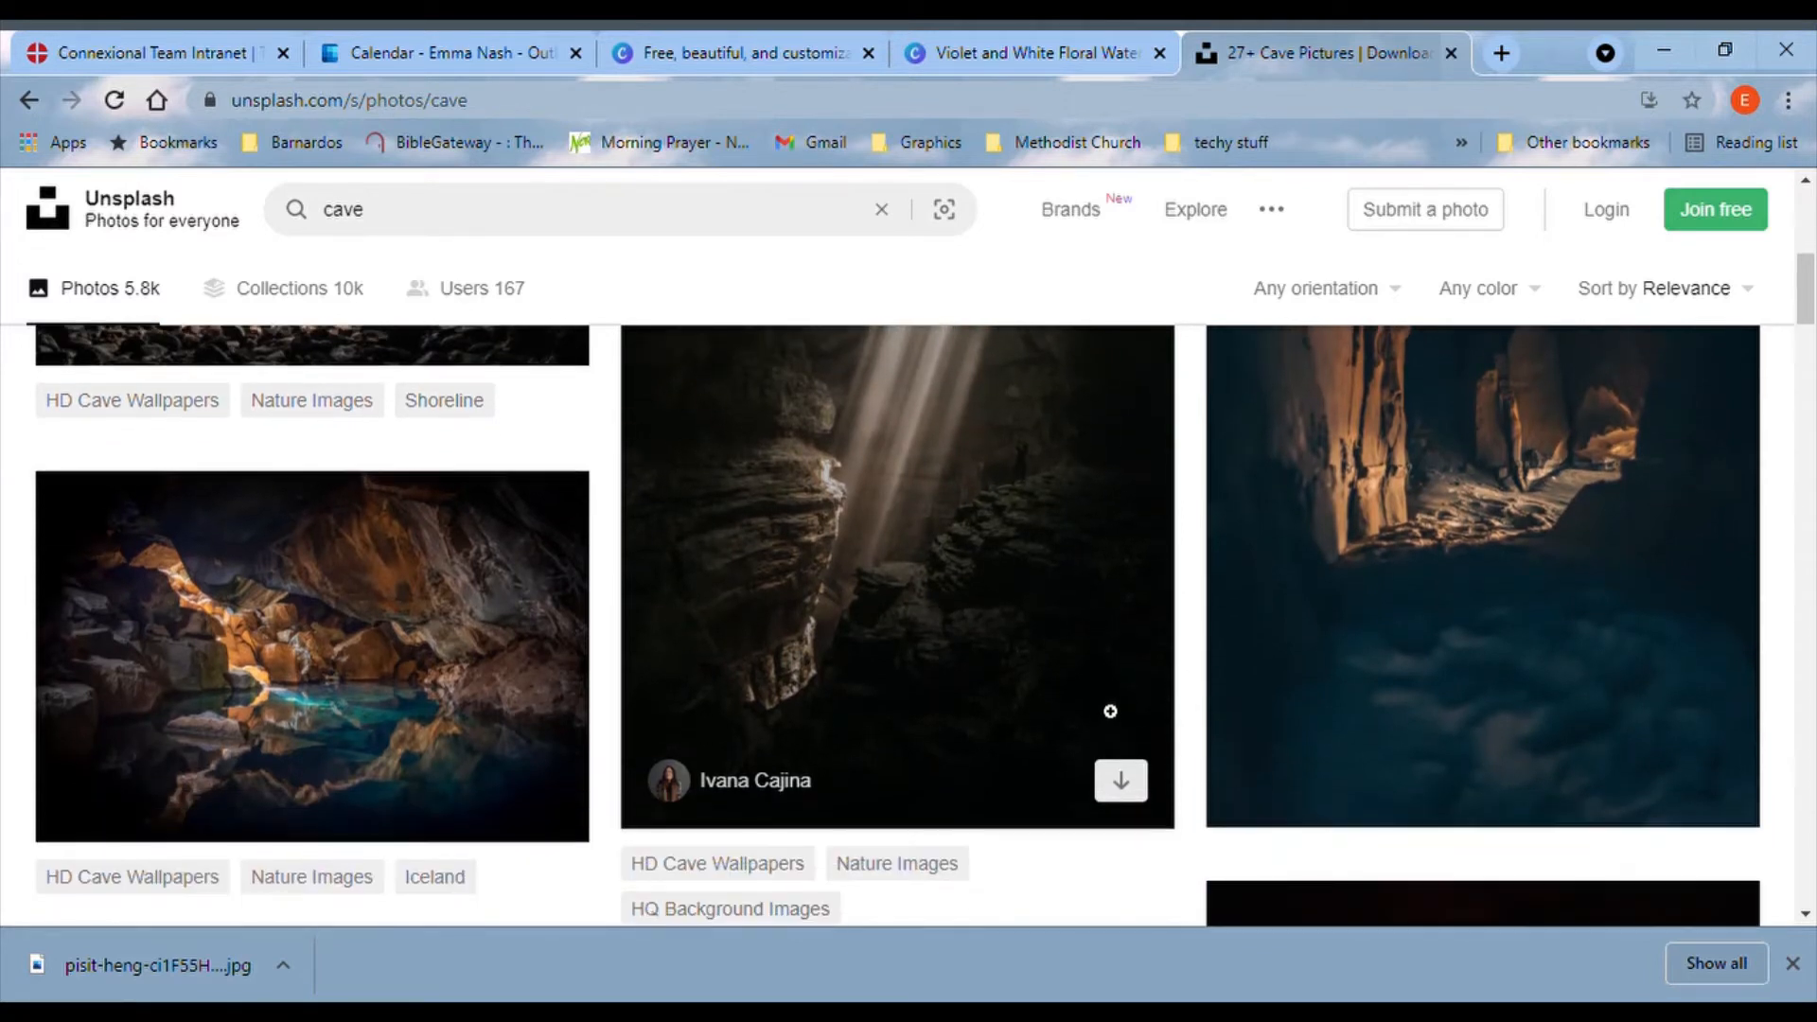
{"action": "scroll", "coordinate": [1615, 710], "scroll_direction": "up", "scroll_amount": 1}
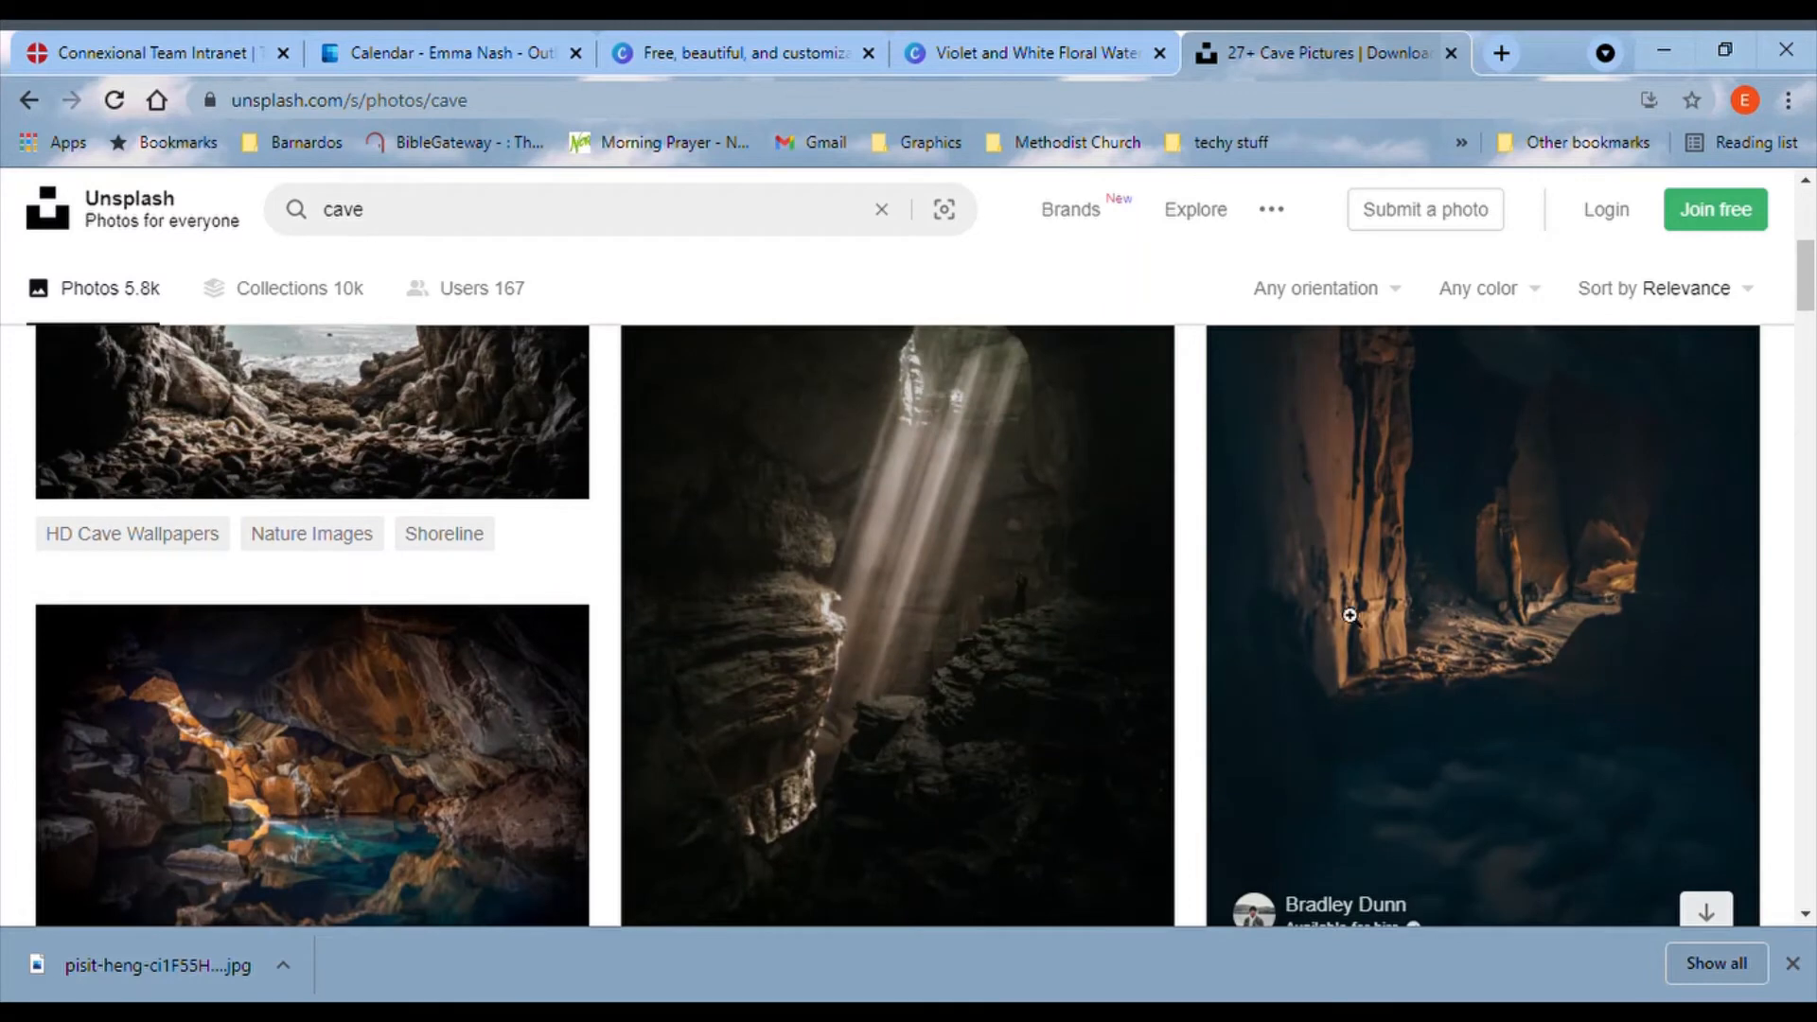
{"action": "scroll", "coordinate": [1432, 812], "scroll_direction": "down", "scroll_amount": 10}
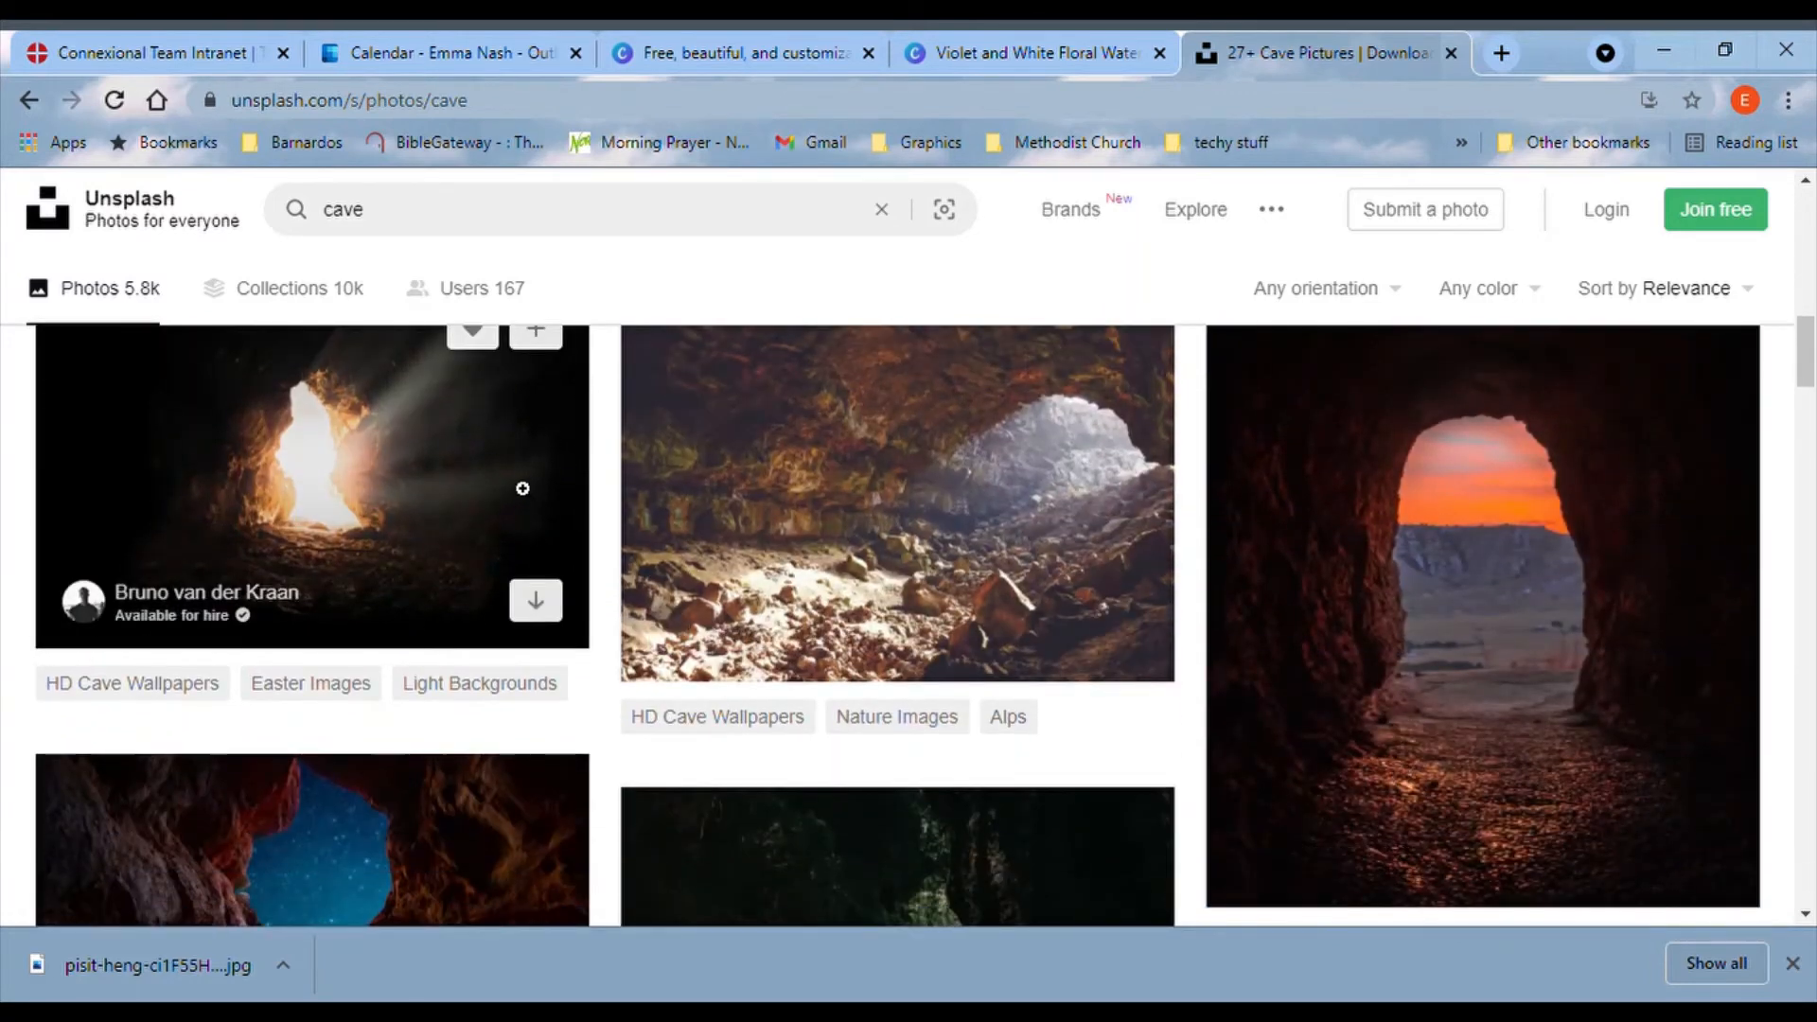
{"action": "scroll", "coordinate": [495, 463], "scroll_direction": "up", "scroll_amount": 1}
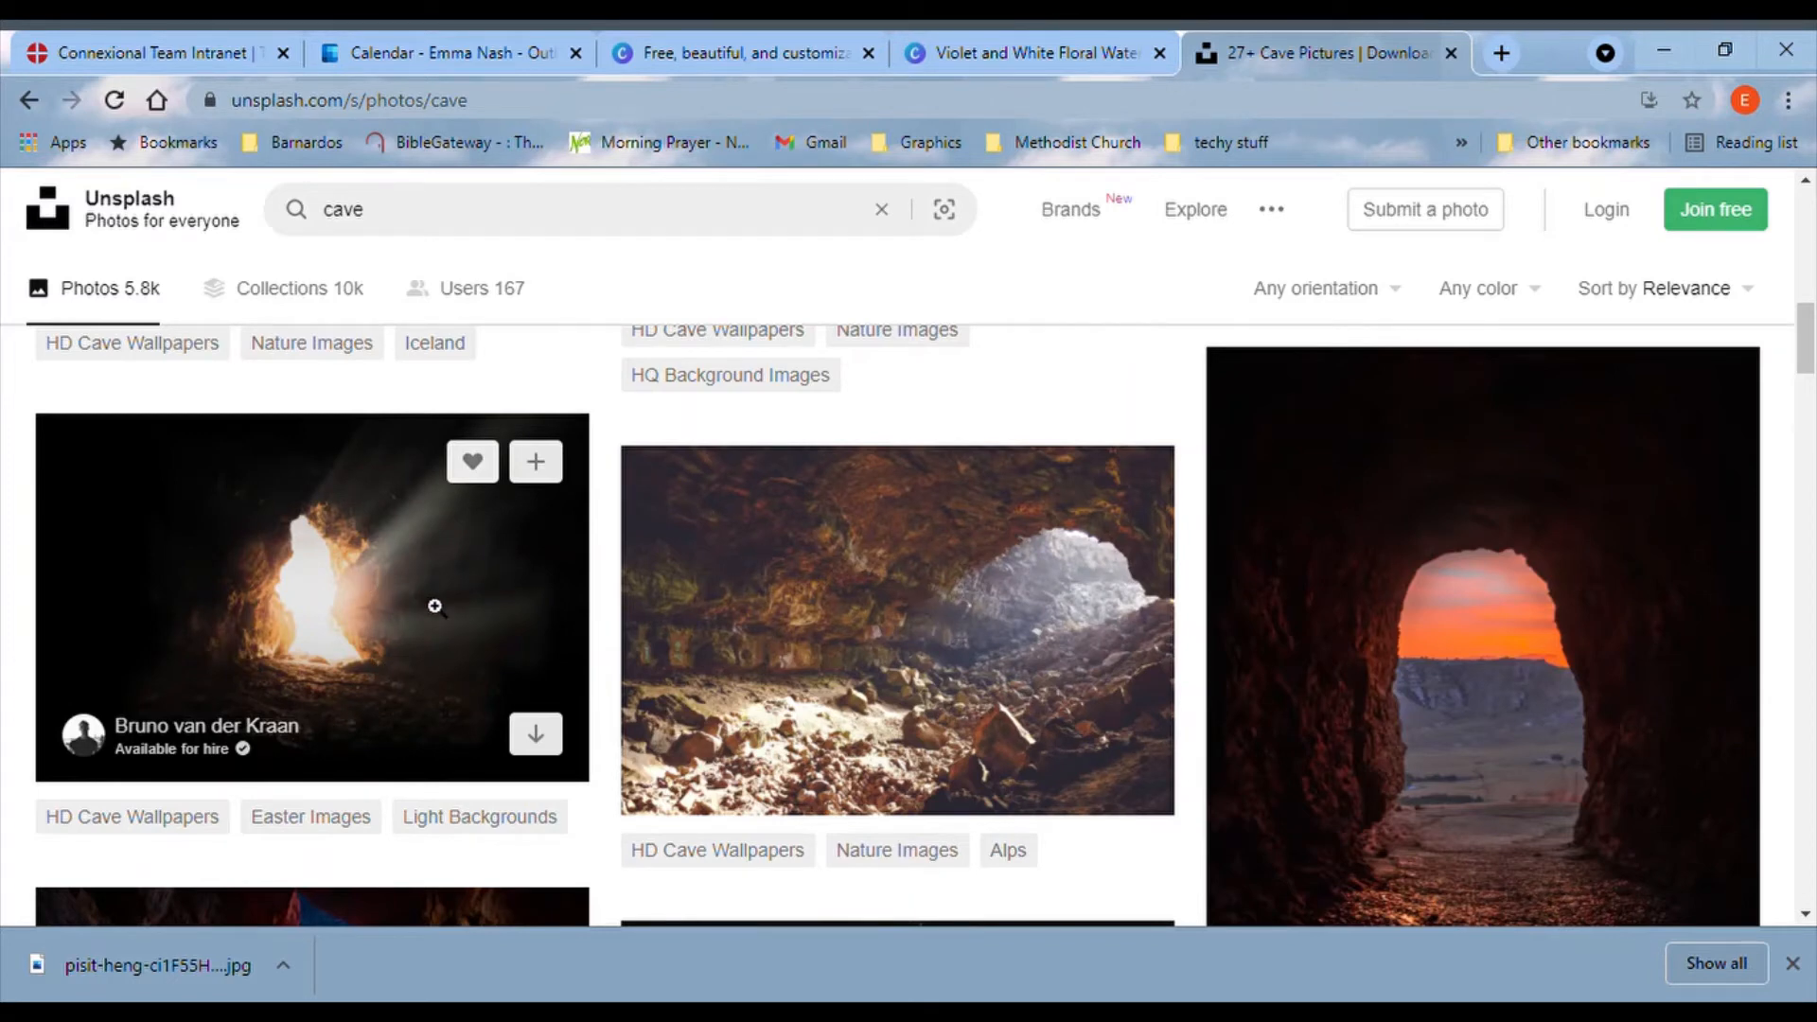
{"action": "scroll", "coordinate": [435, 606], "scroll_direction": "down", "scroll_amount": 4}
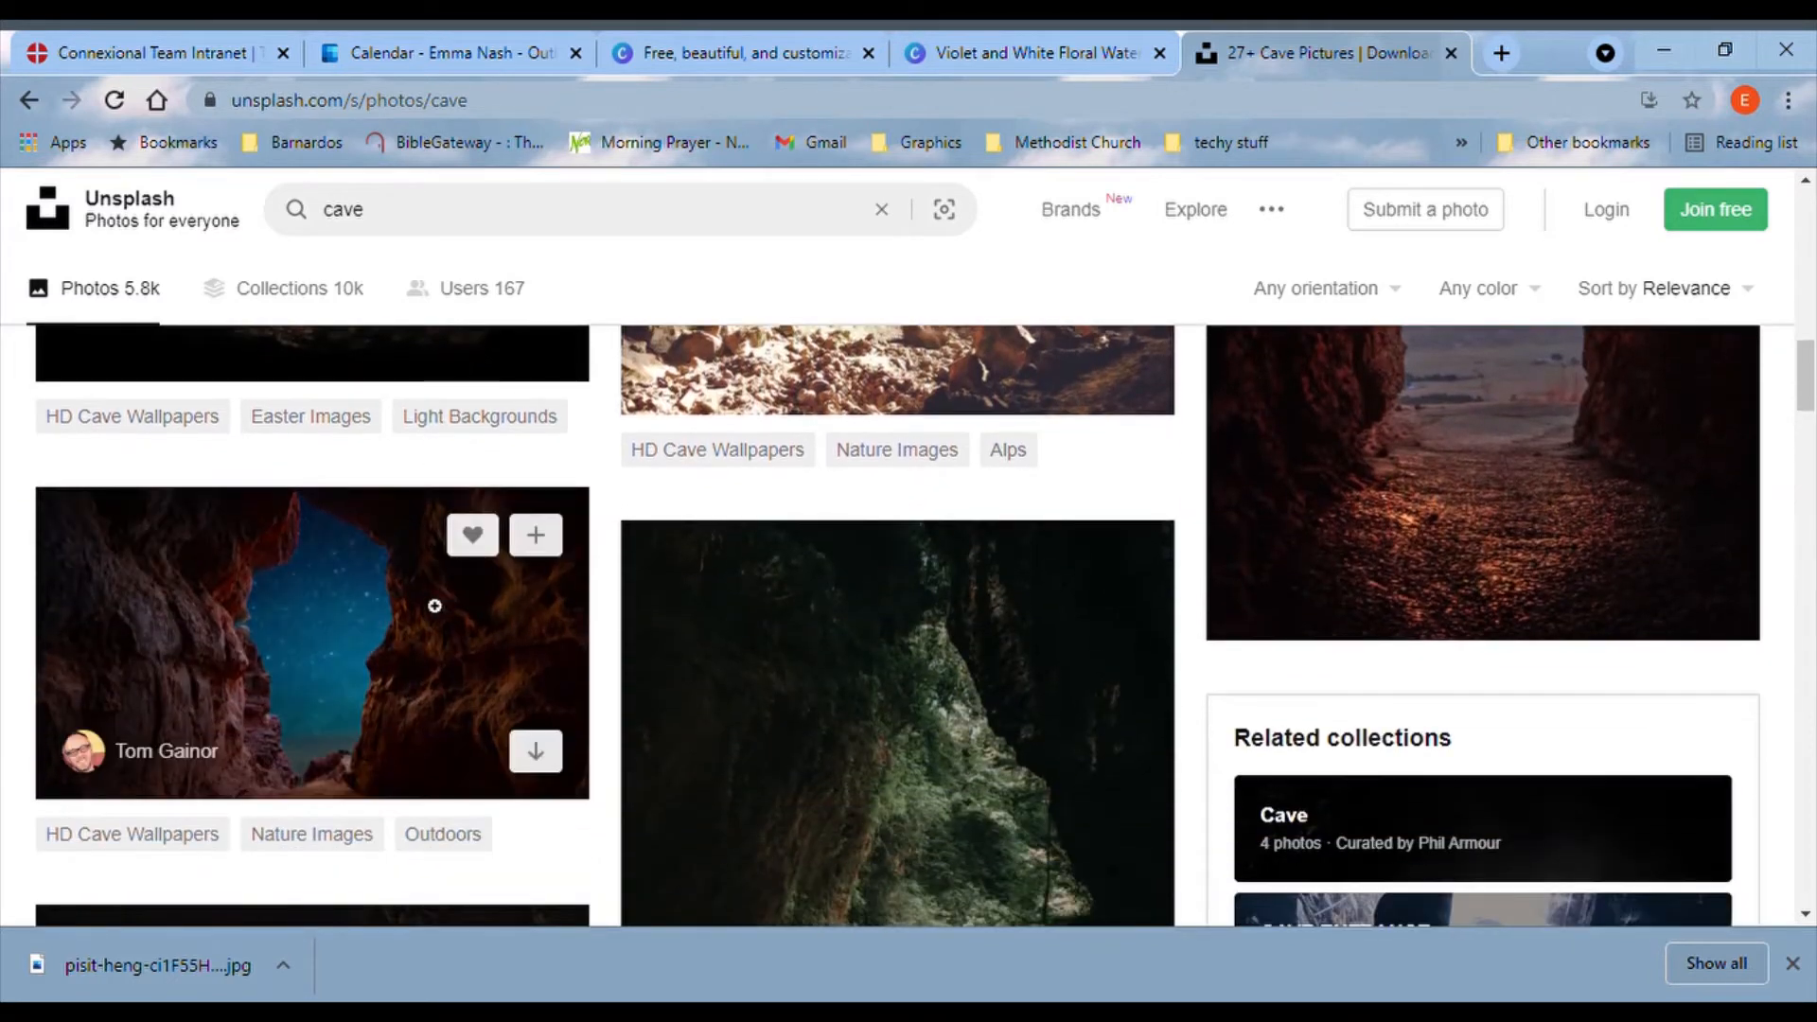
{"action": "scroll", "coordinate": [434, 605], "scroll_direction": "down", "scroll_amount": 6}
{"action": "scroll", "coordinate": [435, 606], "scroll_direction": "up", "scroll_amount": 6}
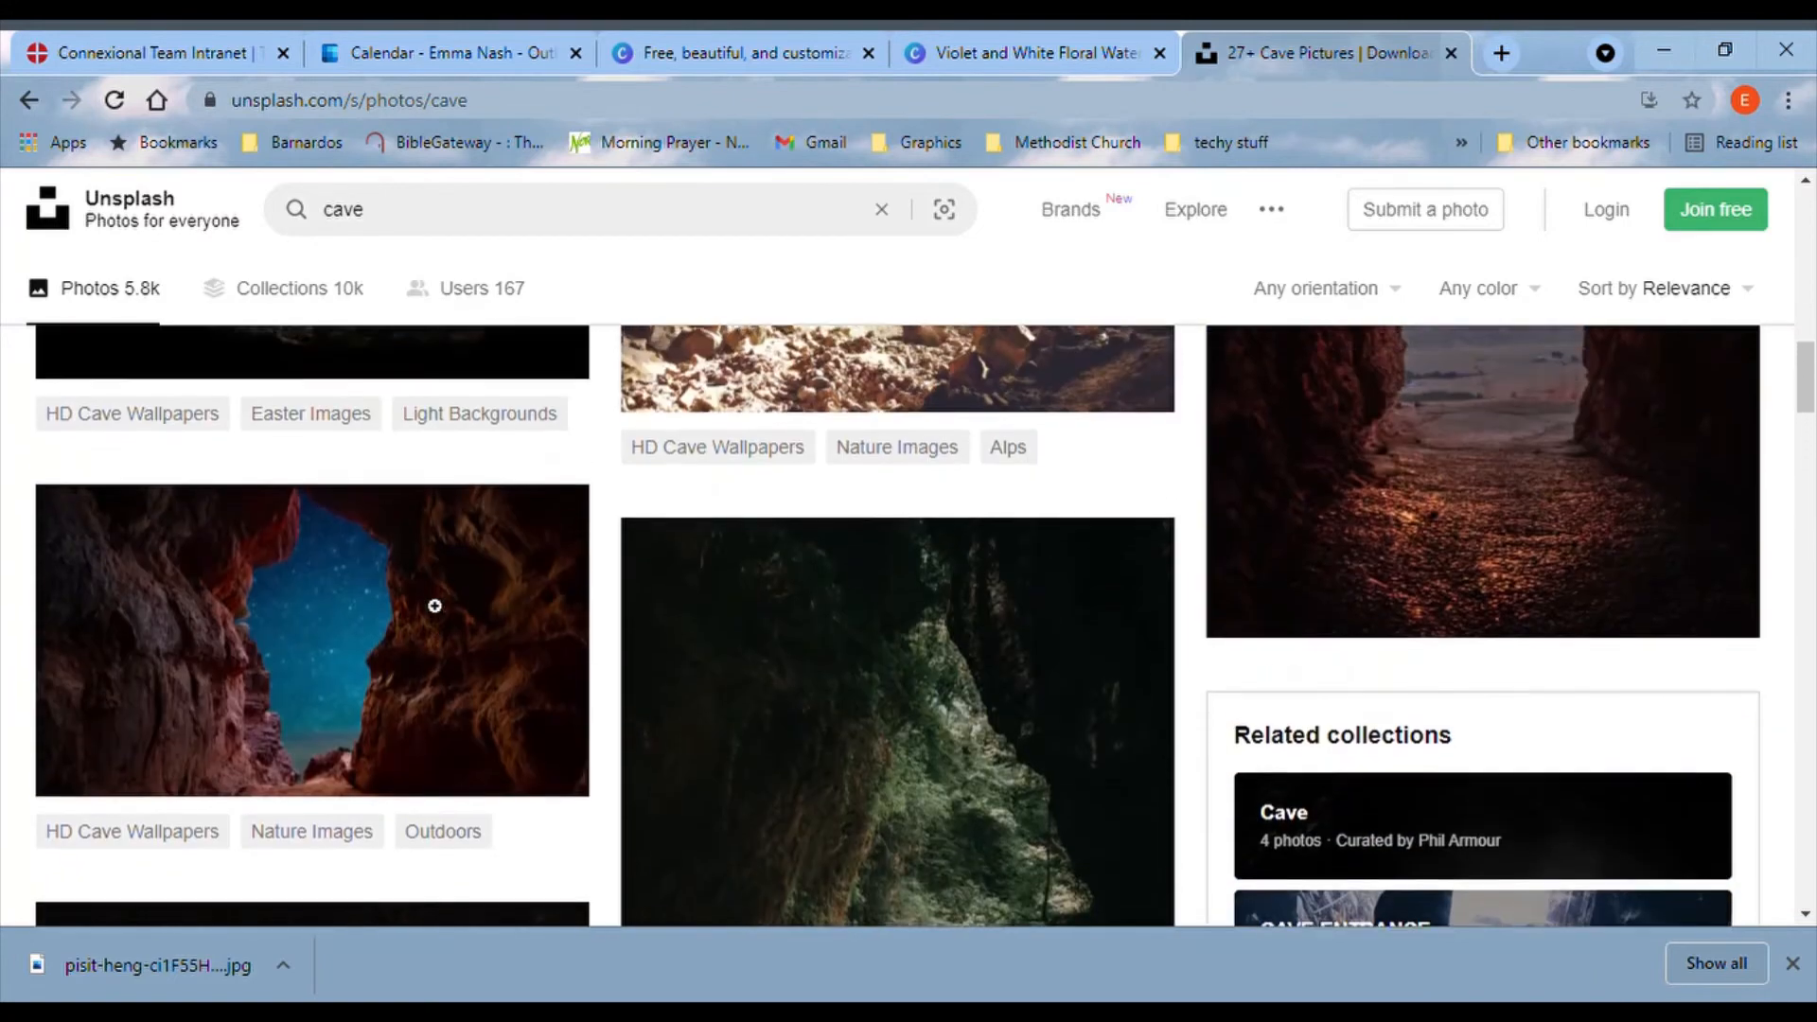
{"action": "scroll", "coordinate": [434, 605], "scroll_direction": "up", "scroll_amount": 10}
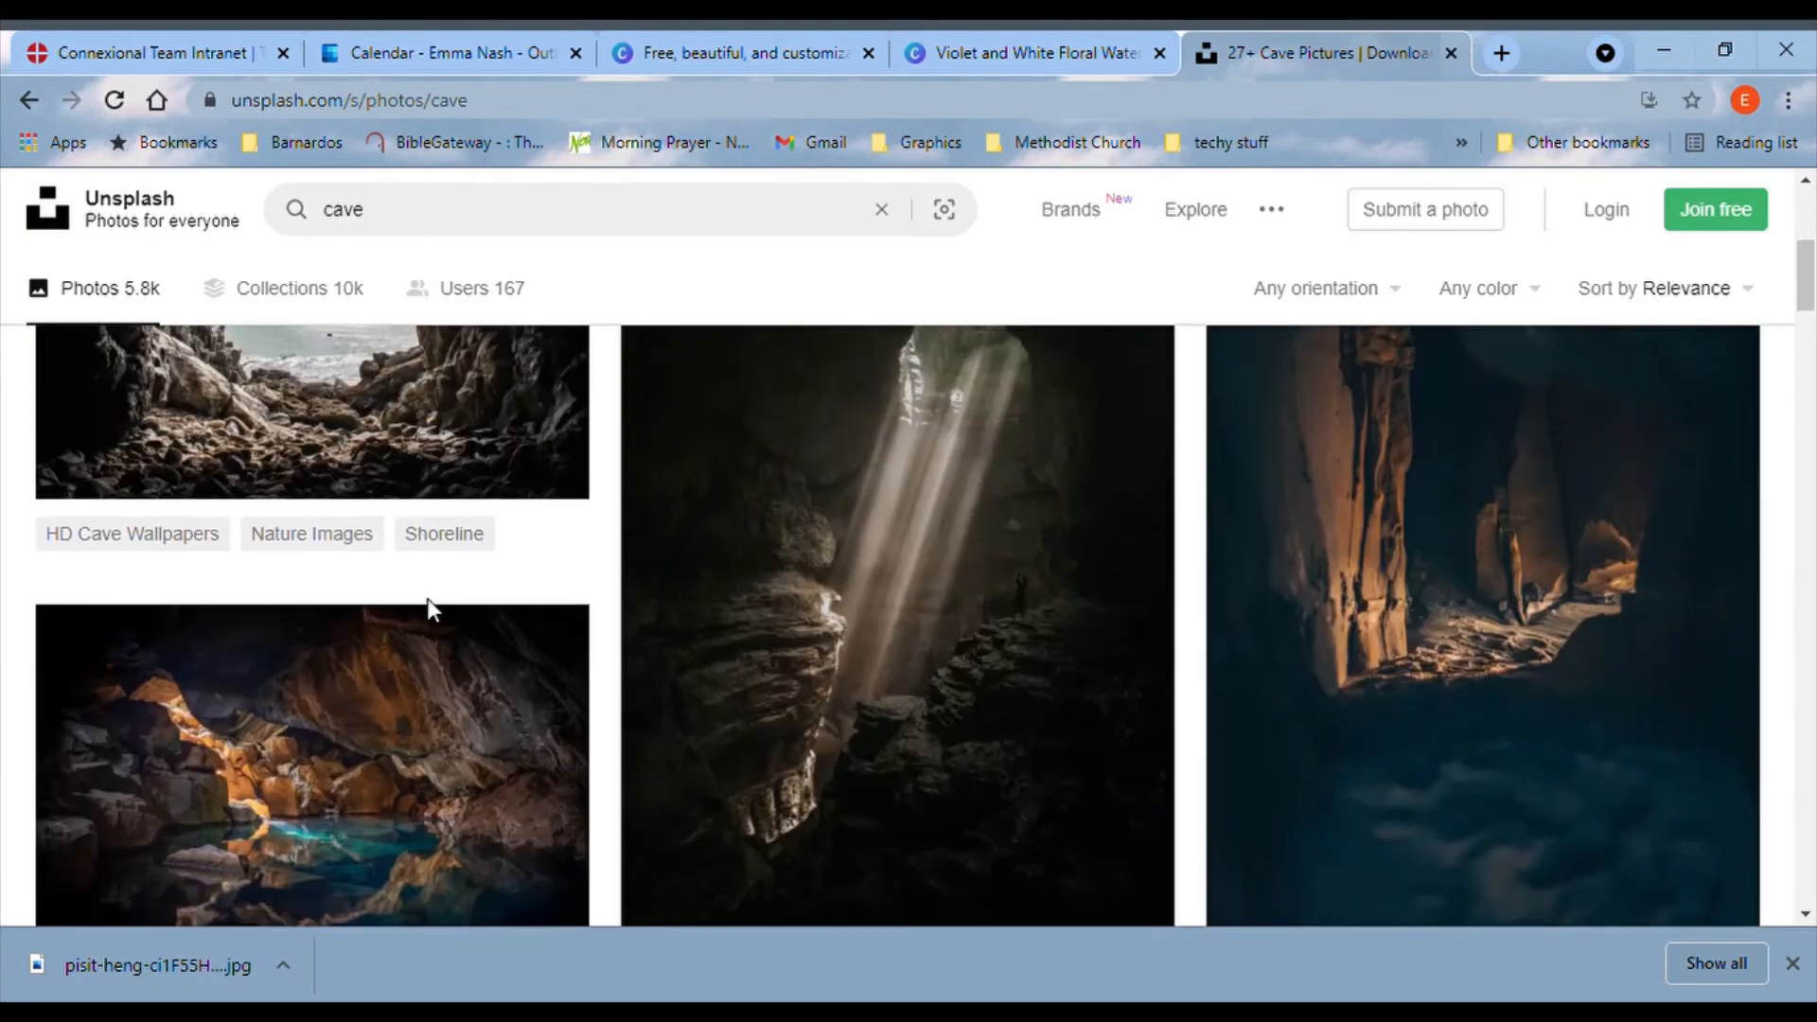
{"action": "scroll", "coordinate": [428, 600], "scroll_direction": "up", "scroll_amount": 8}
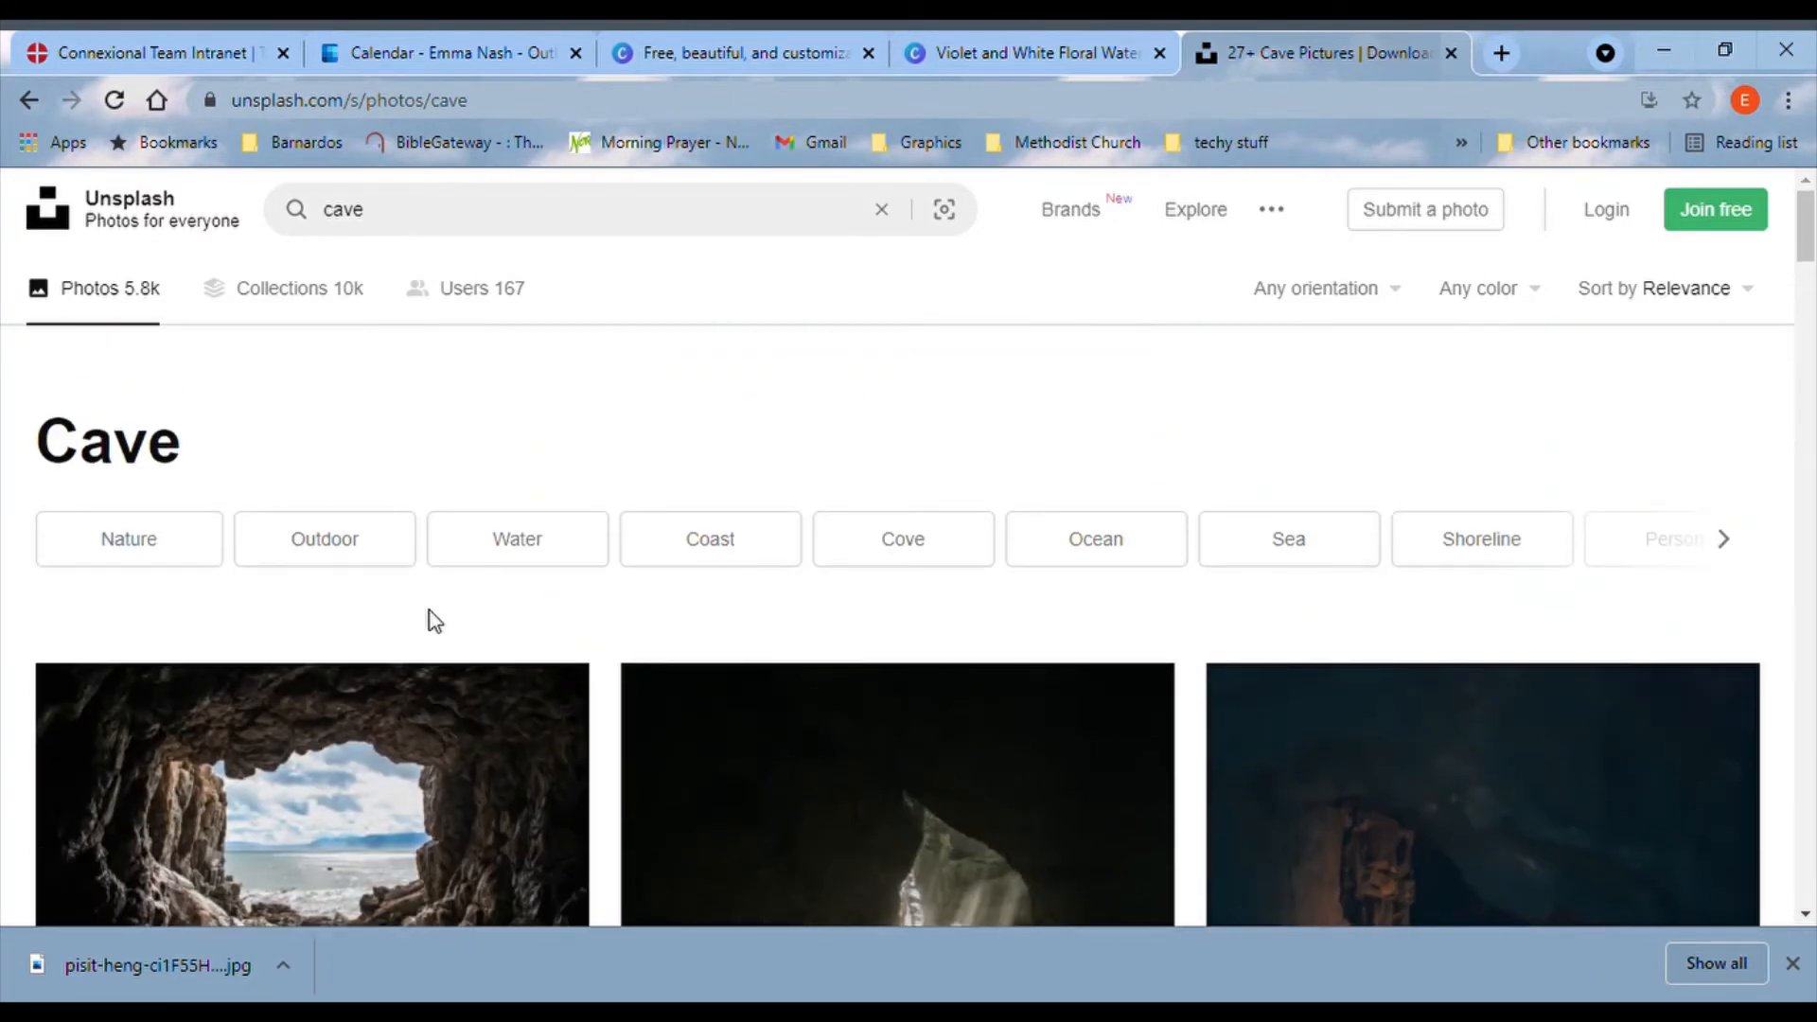
Switch to the Canva design and upload the downloaded tomb photo to its media library.
{"action": "left_click", "coordinate": [1012, 59]}
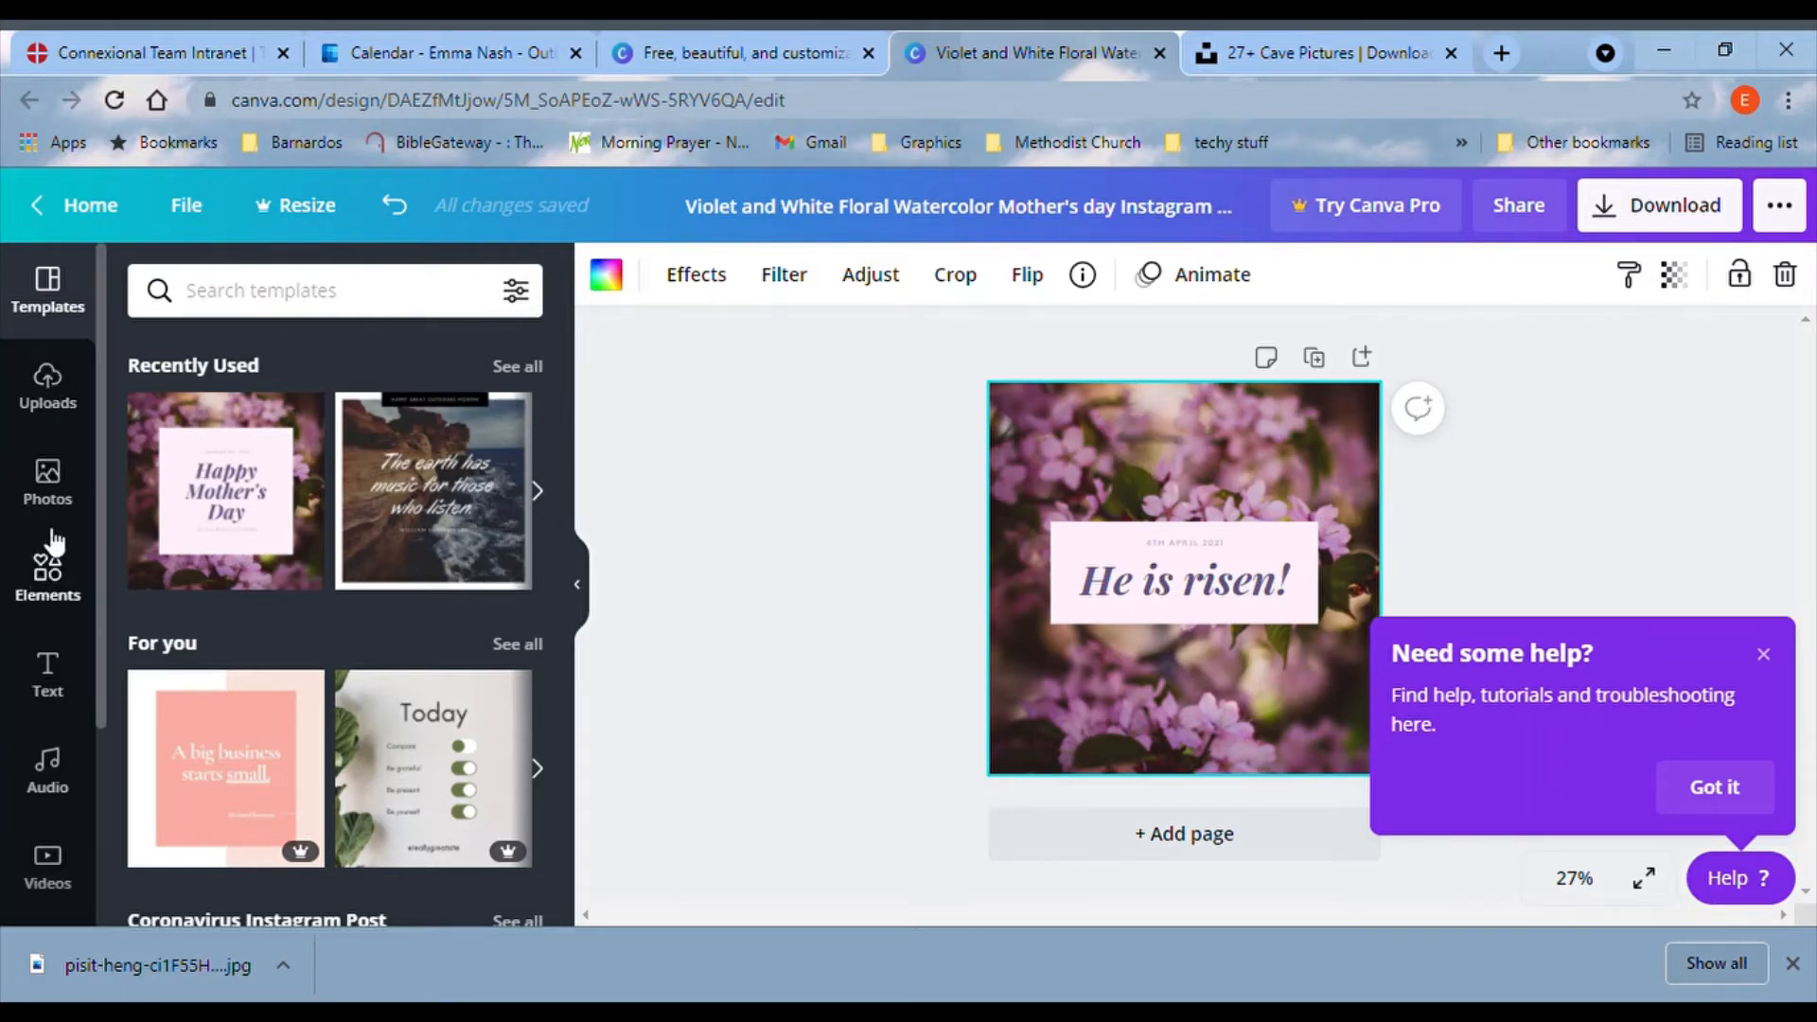
{"action": "left_click", "coordinate": [52, 492]}
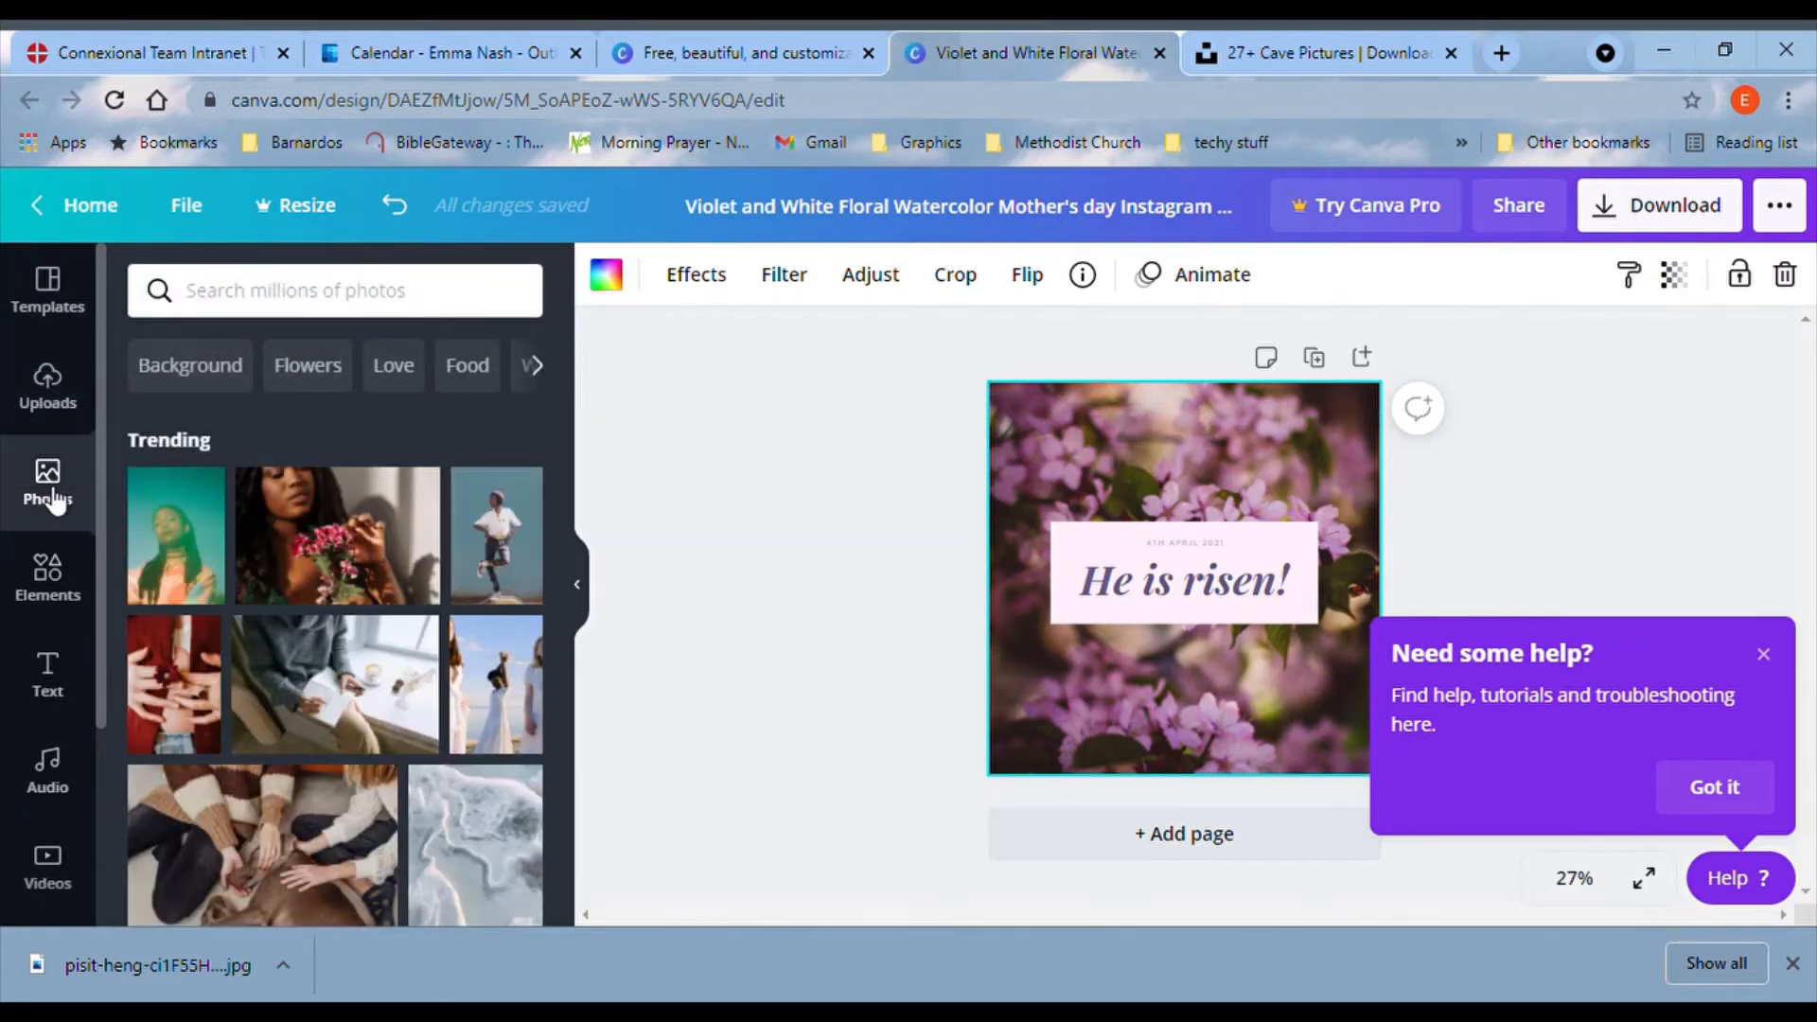
{"action": "left_click", "coordinate": [52, 397]}
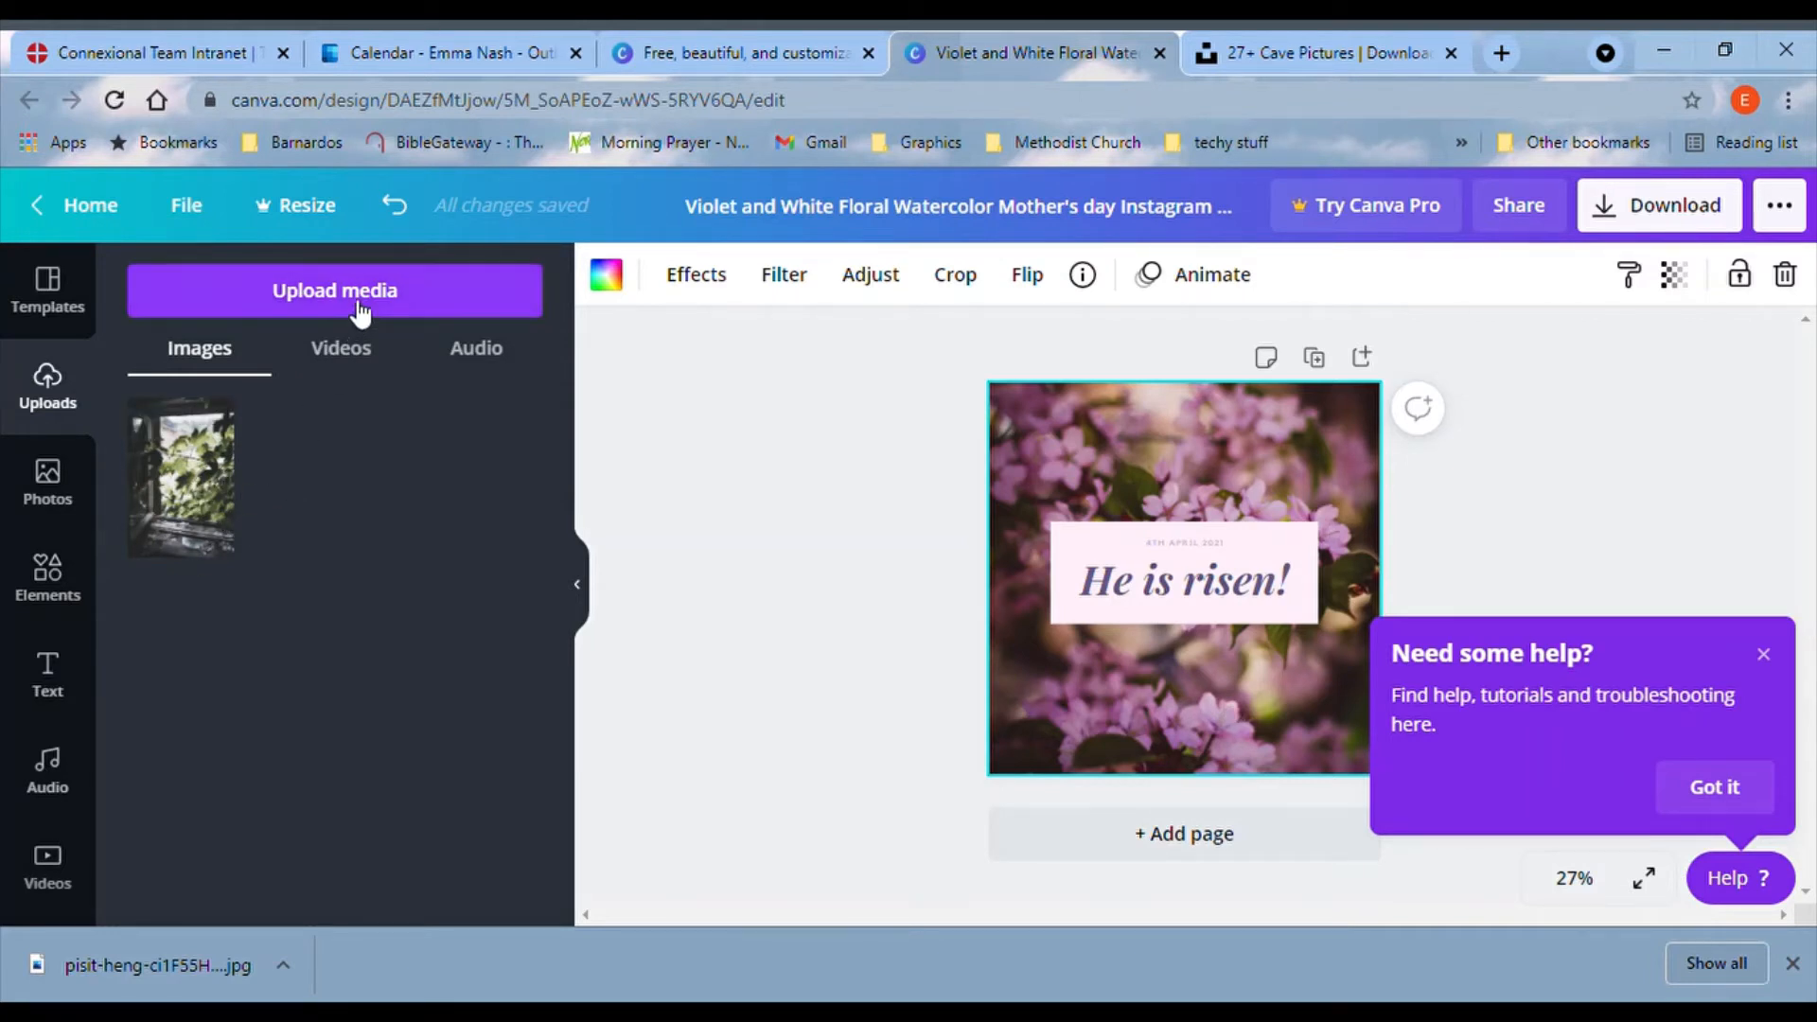
{"action": "left_click", "coordinate": [434, 297]}
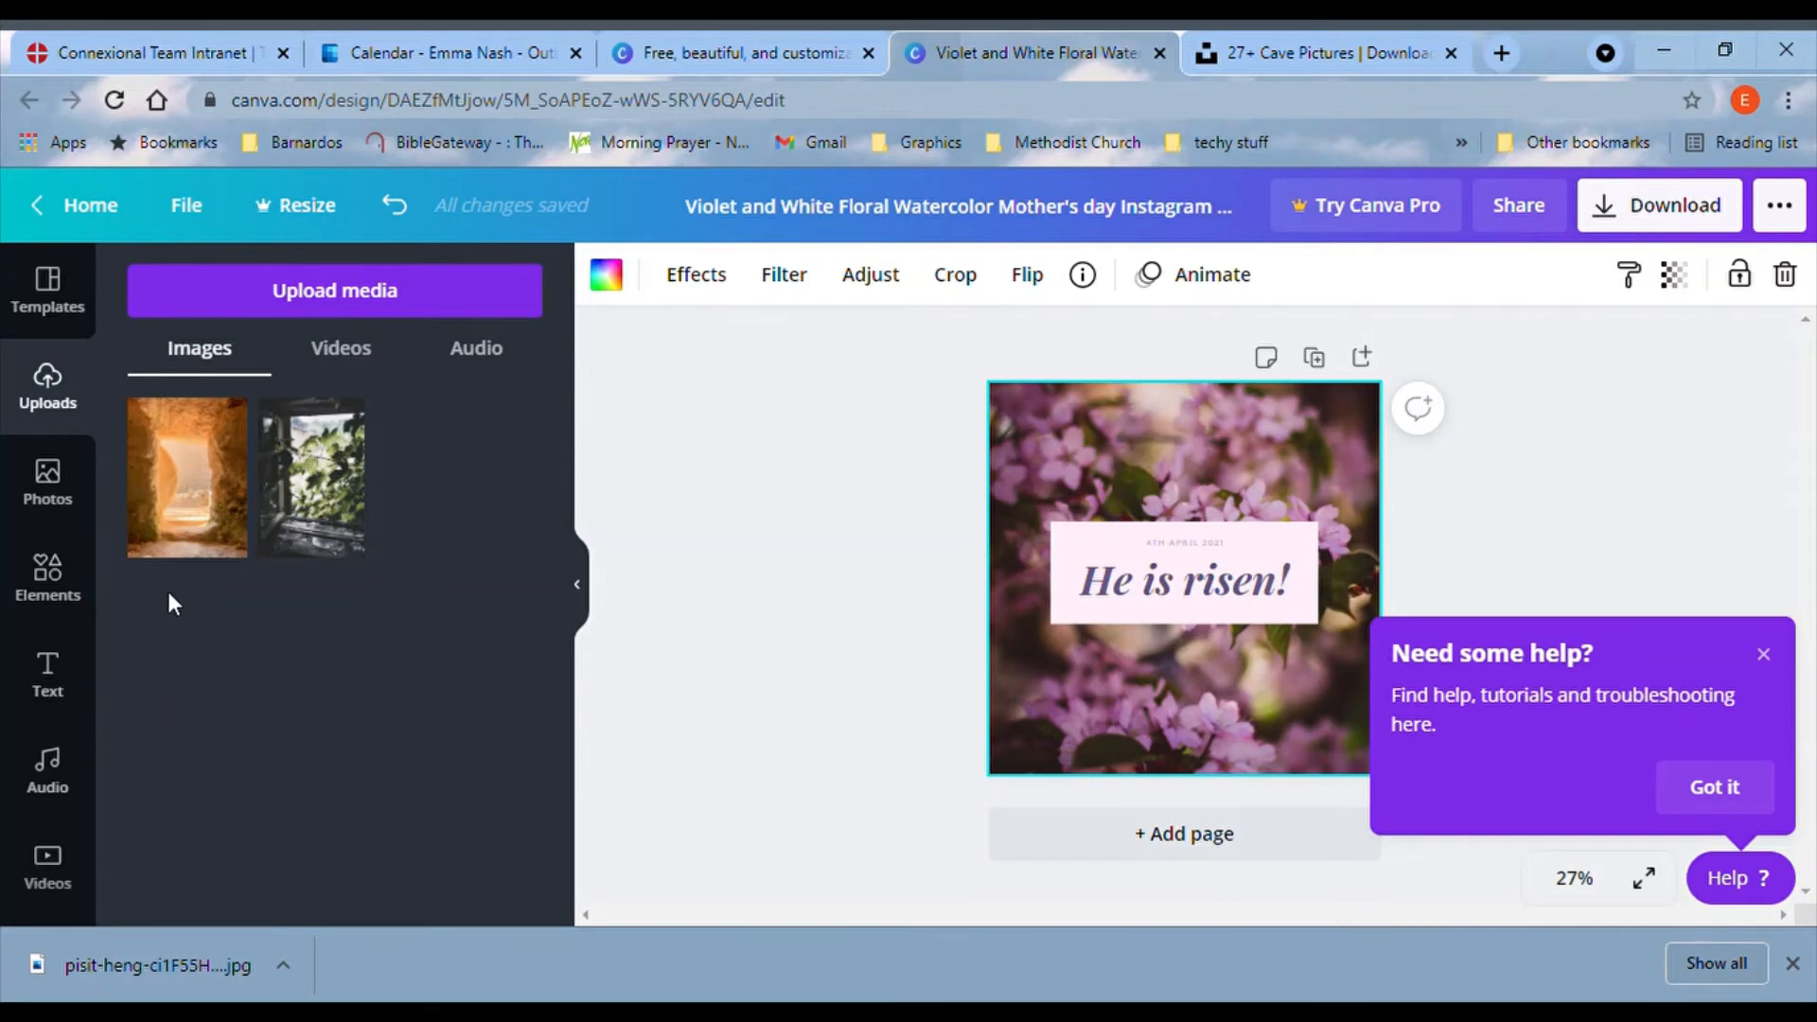
Replace the purple flower background with the uploaded tomb photo so that it fills the whole page.
{"action": "left_click_drag", "start_coordinate": [194, 492], "coordinate": [1153, 530]}
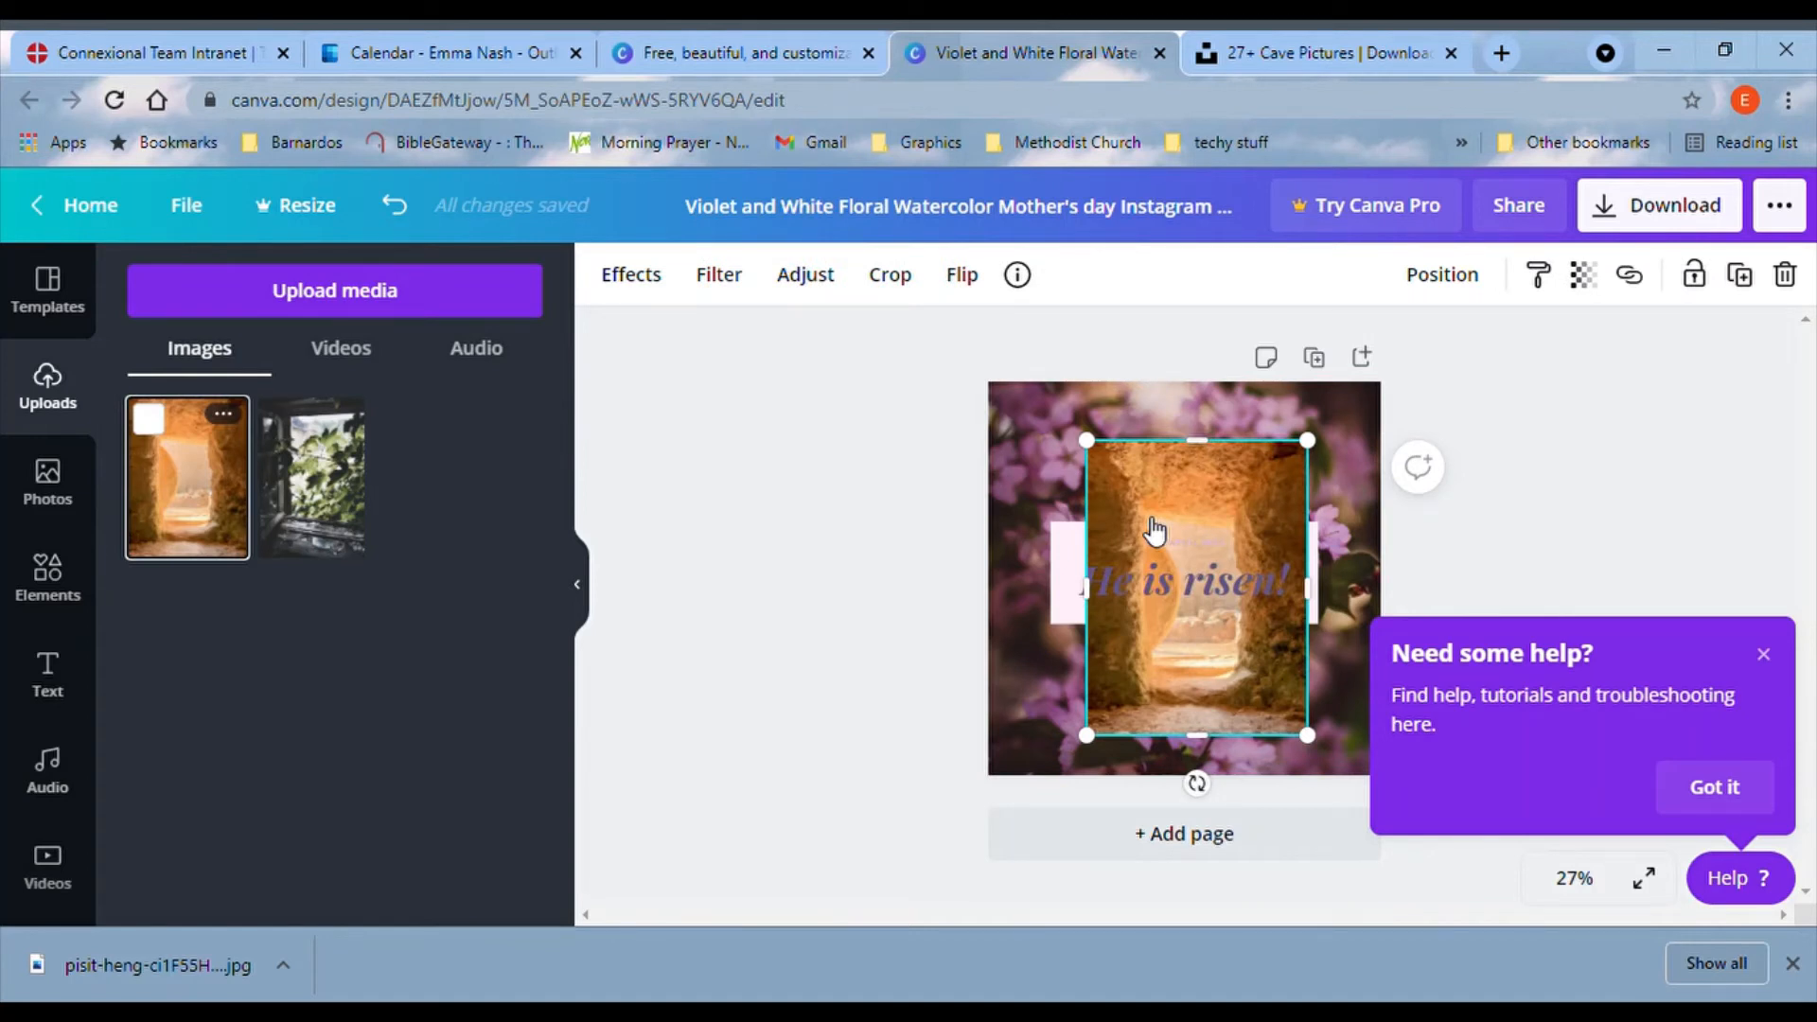
{"action": "key", "text": "Delete"}
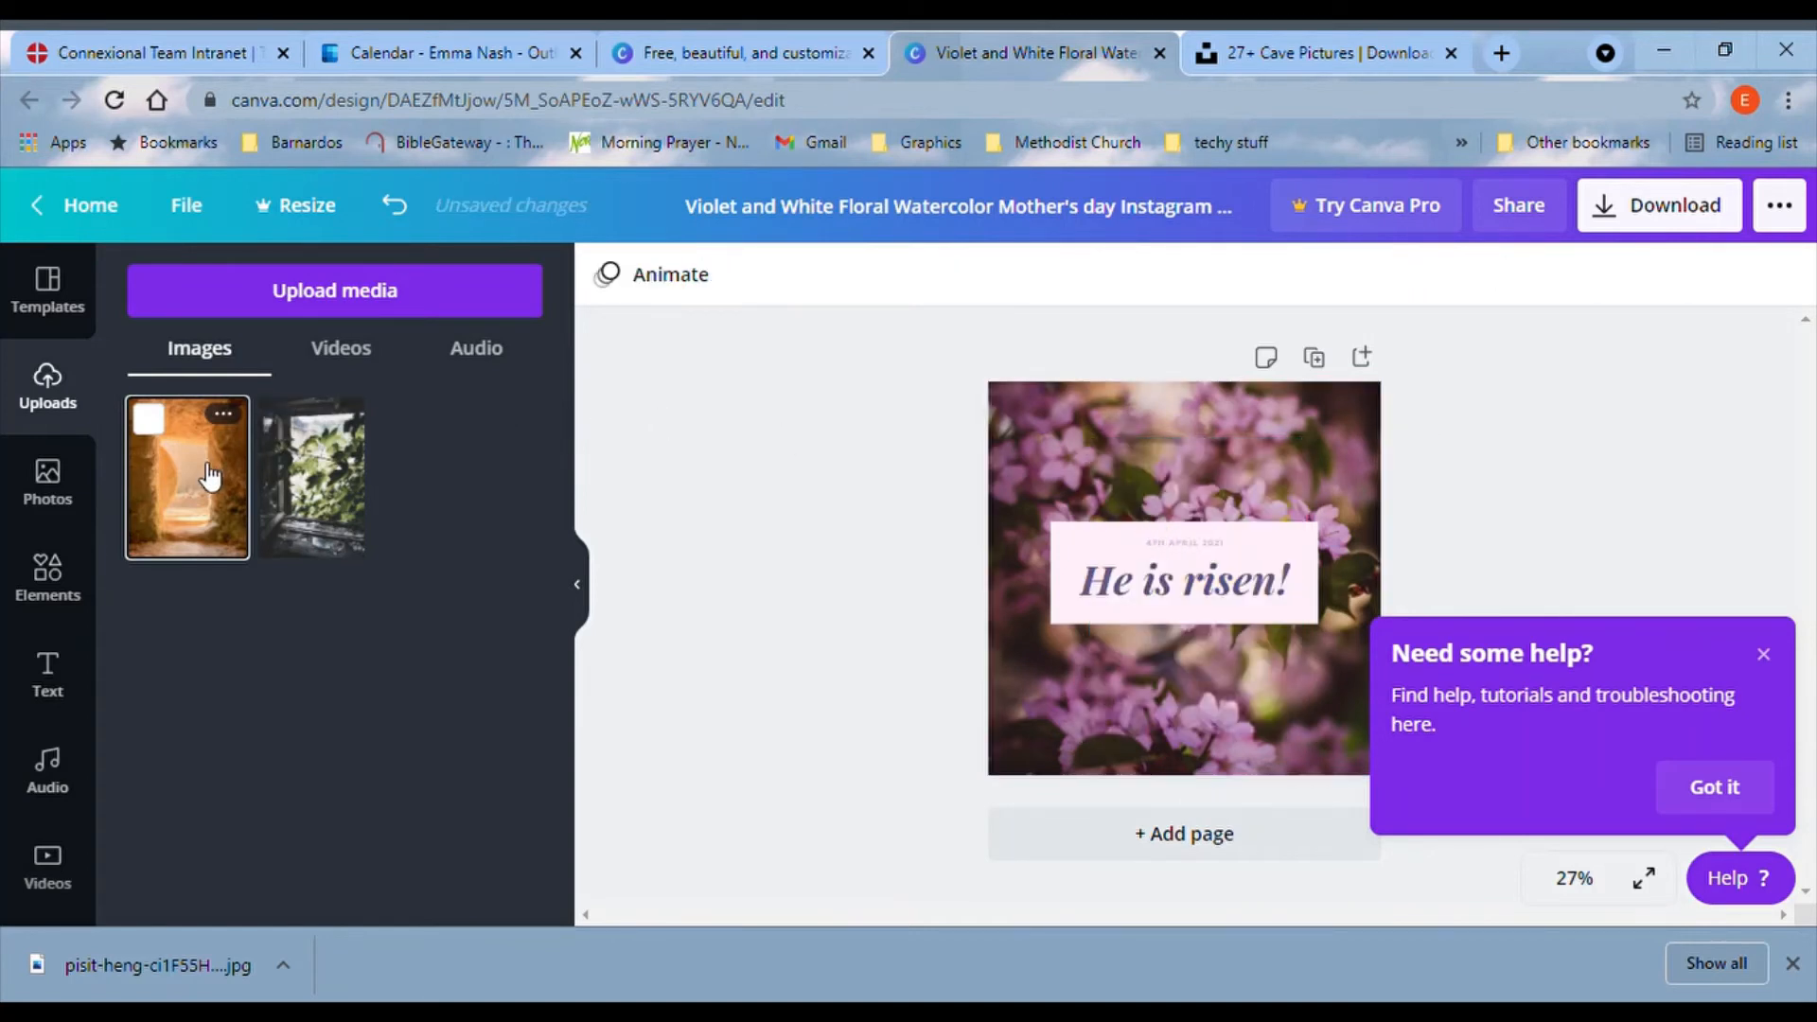
{"action": "left_click_drag", "start_coordinate": [222, 475], "coordinate": [438, 467]}
{"action": "left_click_drag", "start_coordinate": [715, 483], "coordinate": [1005, 481]}
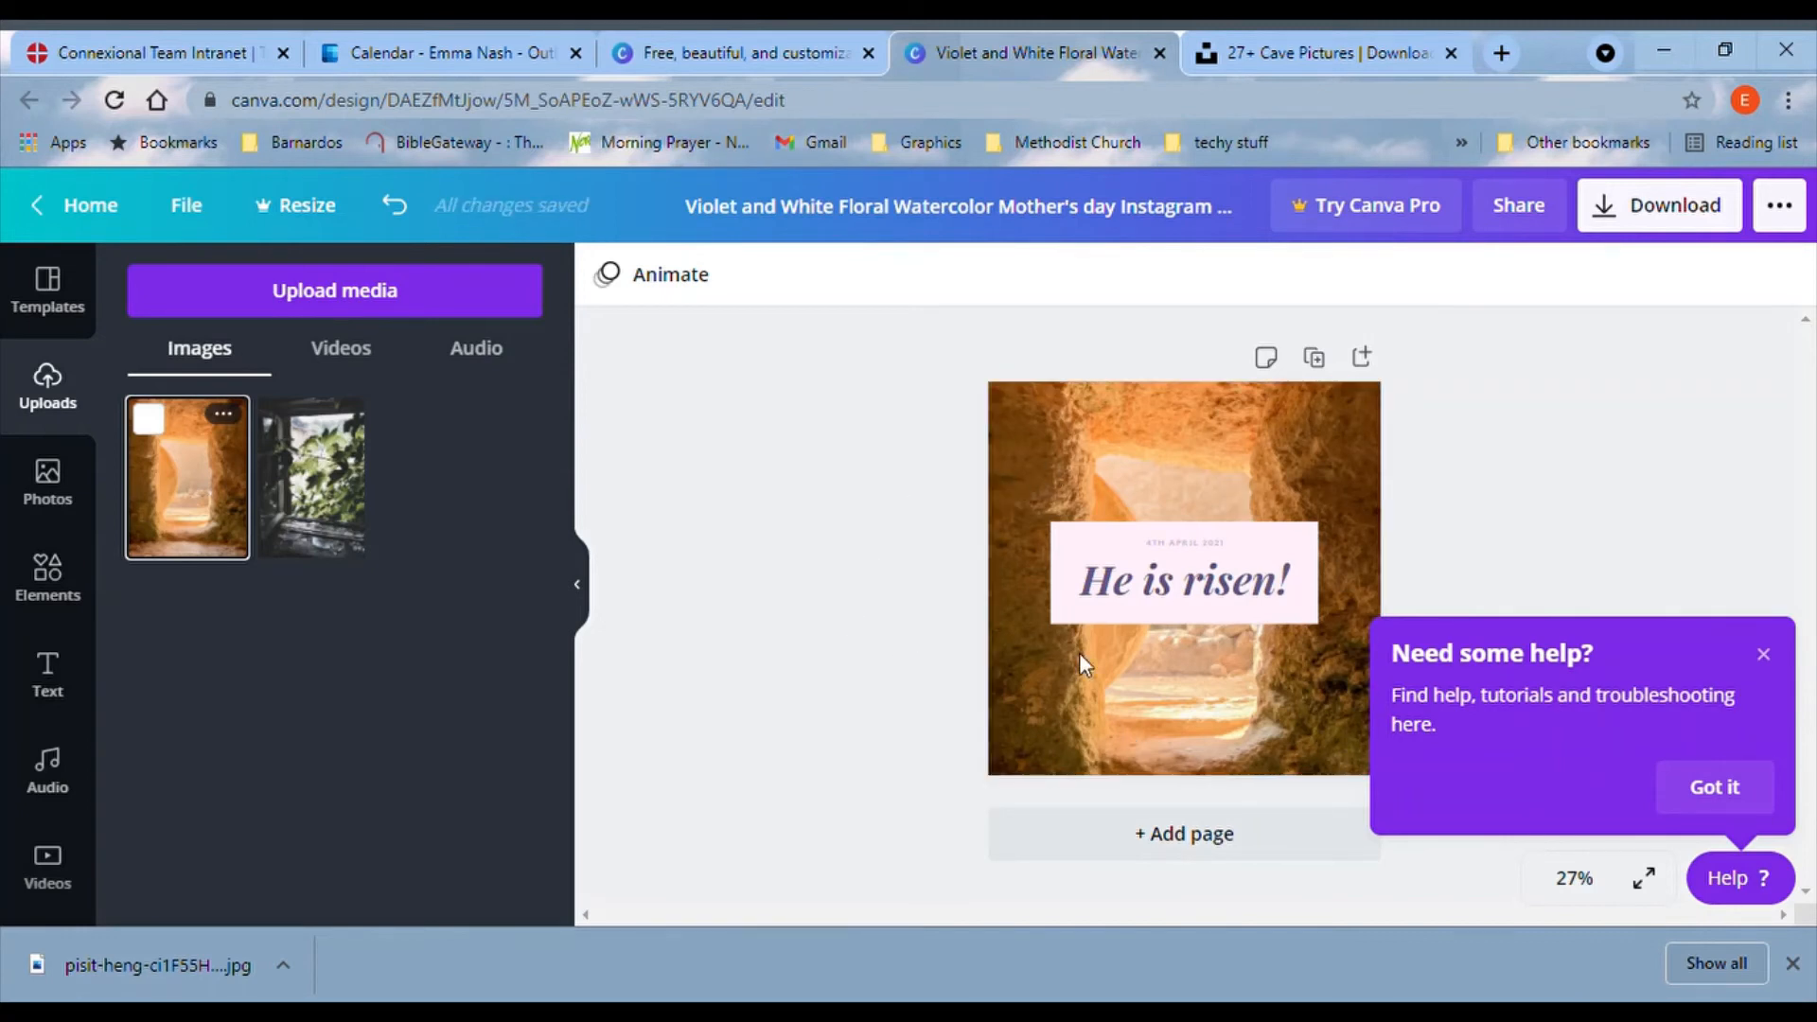
Dismiss the help message and move the pink box and the date and heading group down to the lower part of the tomb photo.
{"action": "left_click", "coordinate": [1763, 654]}
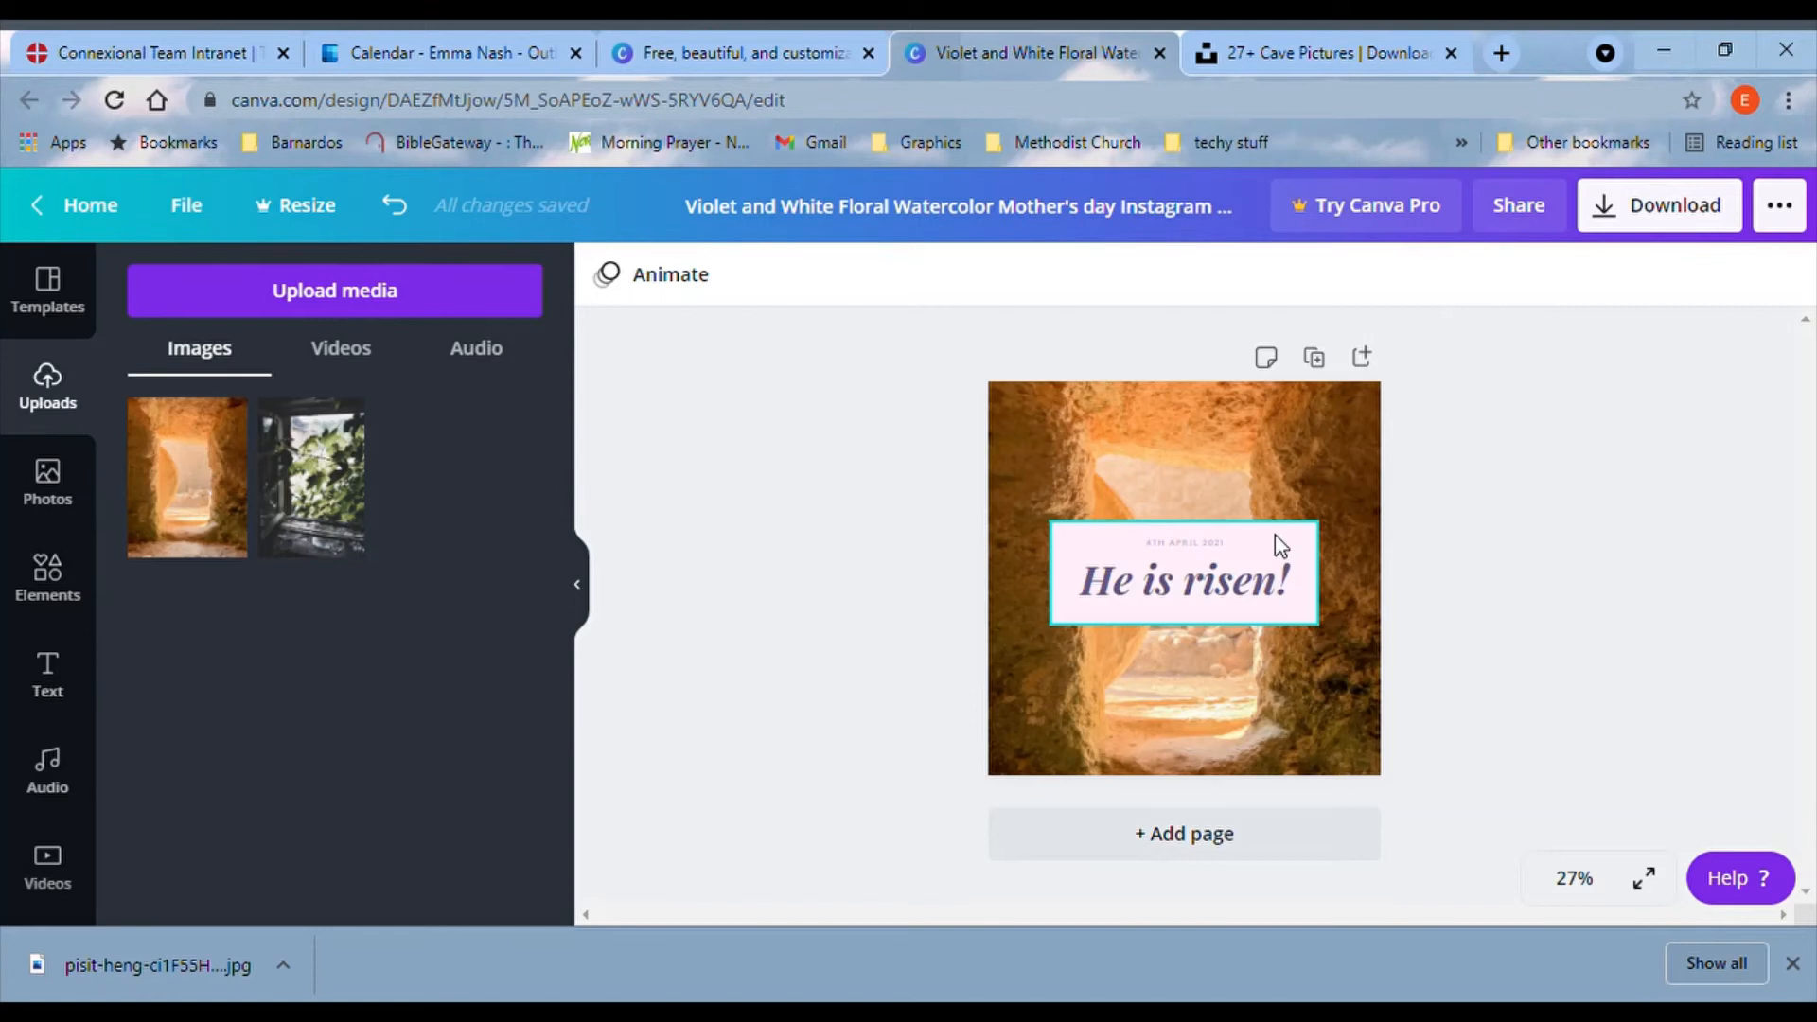
{"action": "left_click_drag", "start_coordinate": [1296, 558], "coordinate": [1302, 662]}
{"action": "left_click", "coordinate": [1242, 567]}
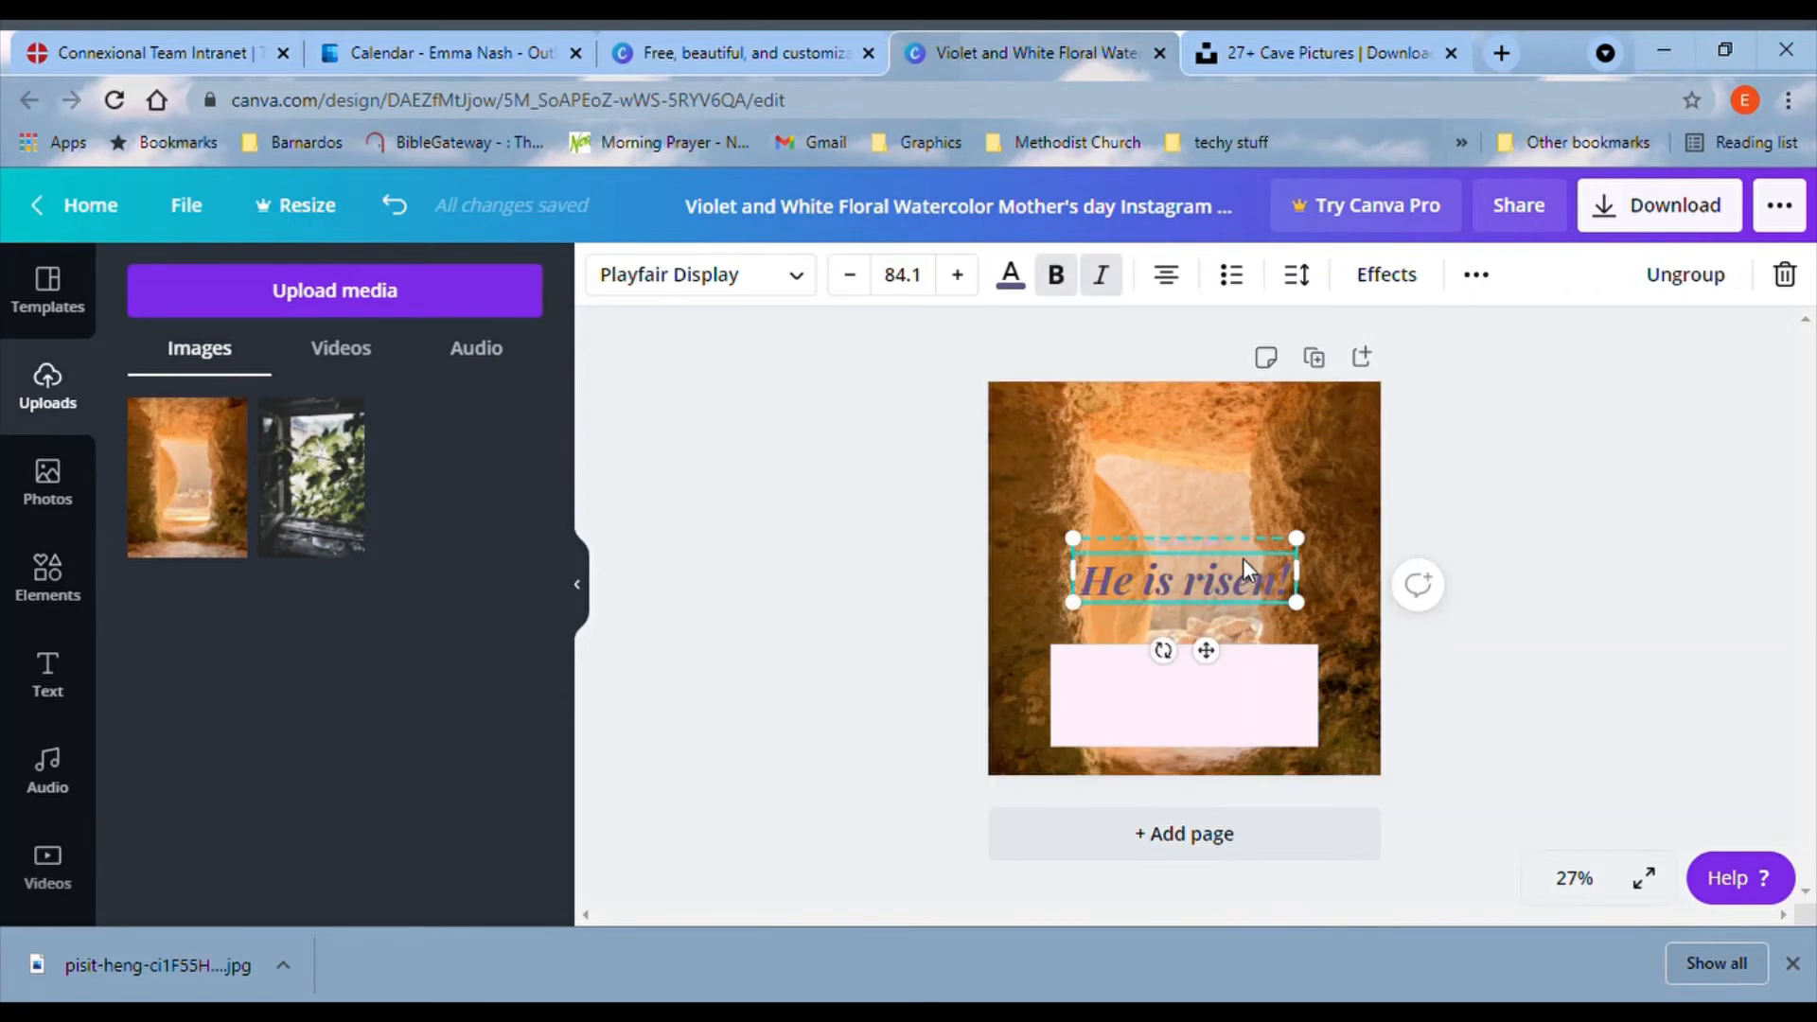
{"action": "left_click_drag", "start_coordinate": [1241, 547], "coordinate": [1240, 667]}
{"action": "left_click", "coordinate": [1482, 578]}
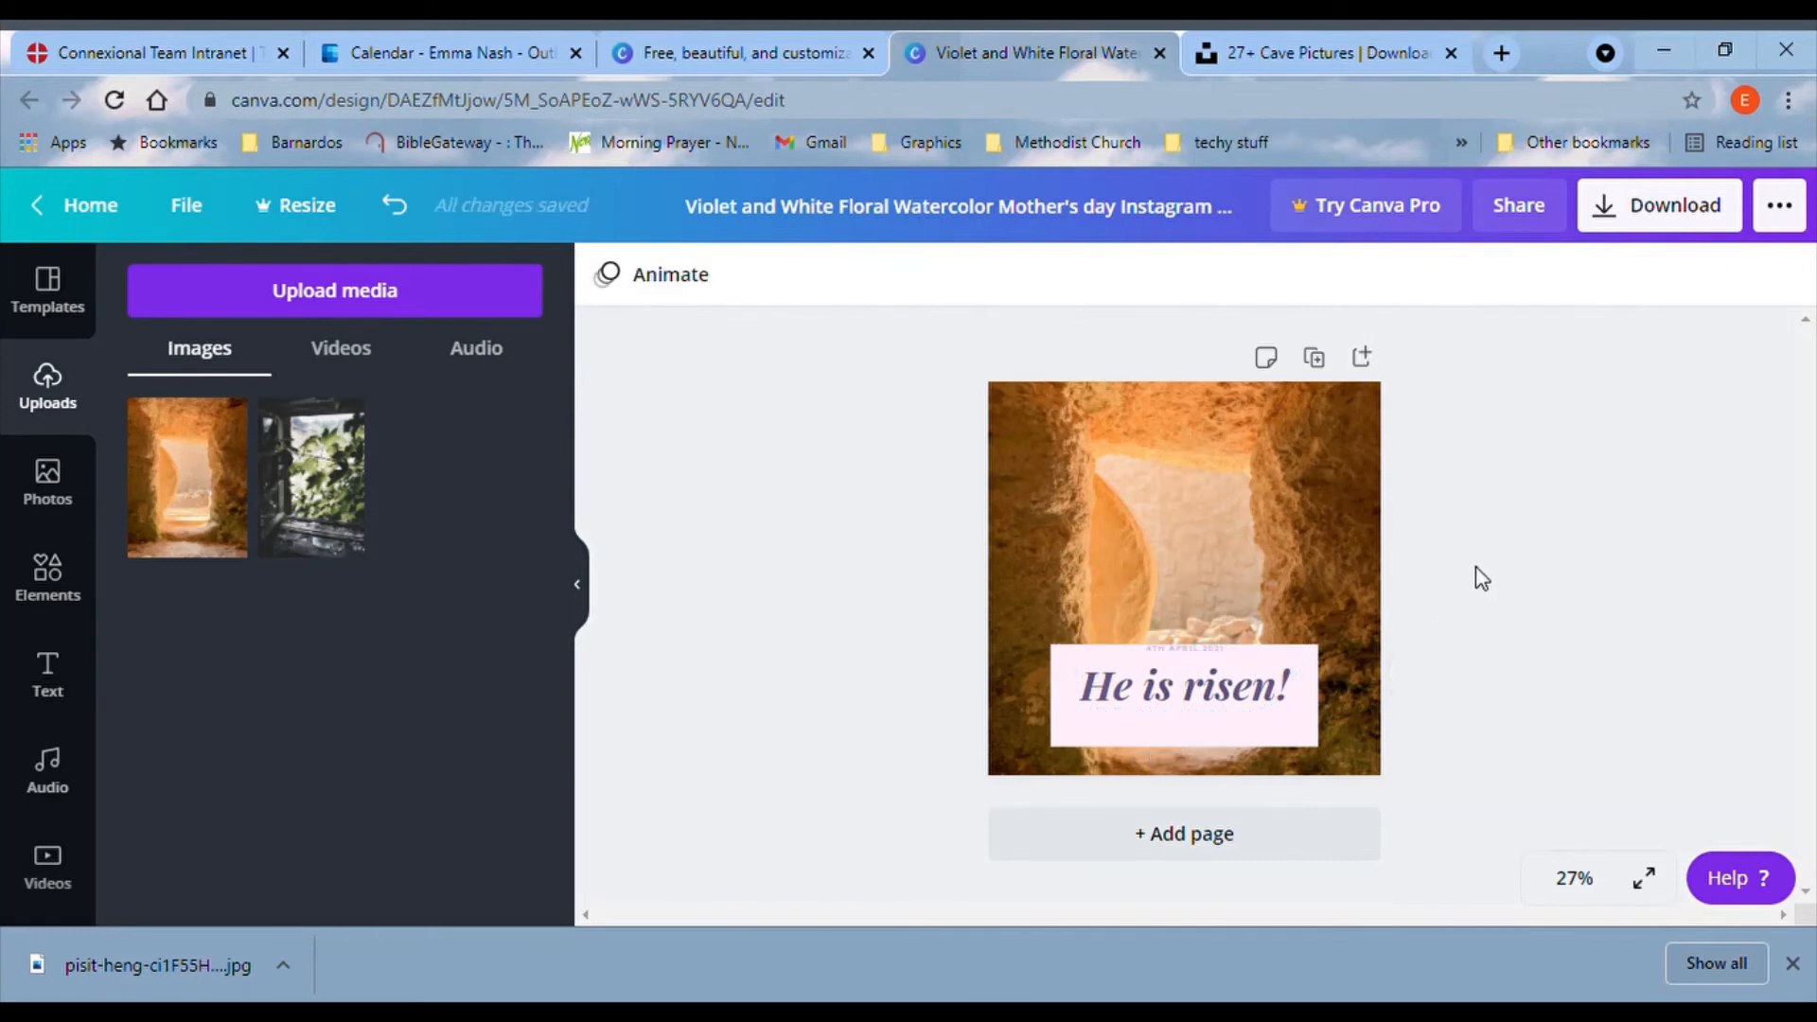
Move the date and heading group slightly down so it sits centred inside the pink box.
{"action": "left_click", "coordinate": [1245, 666]}
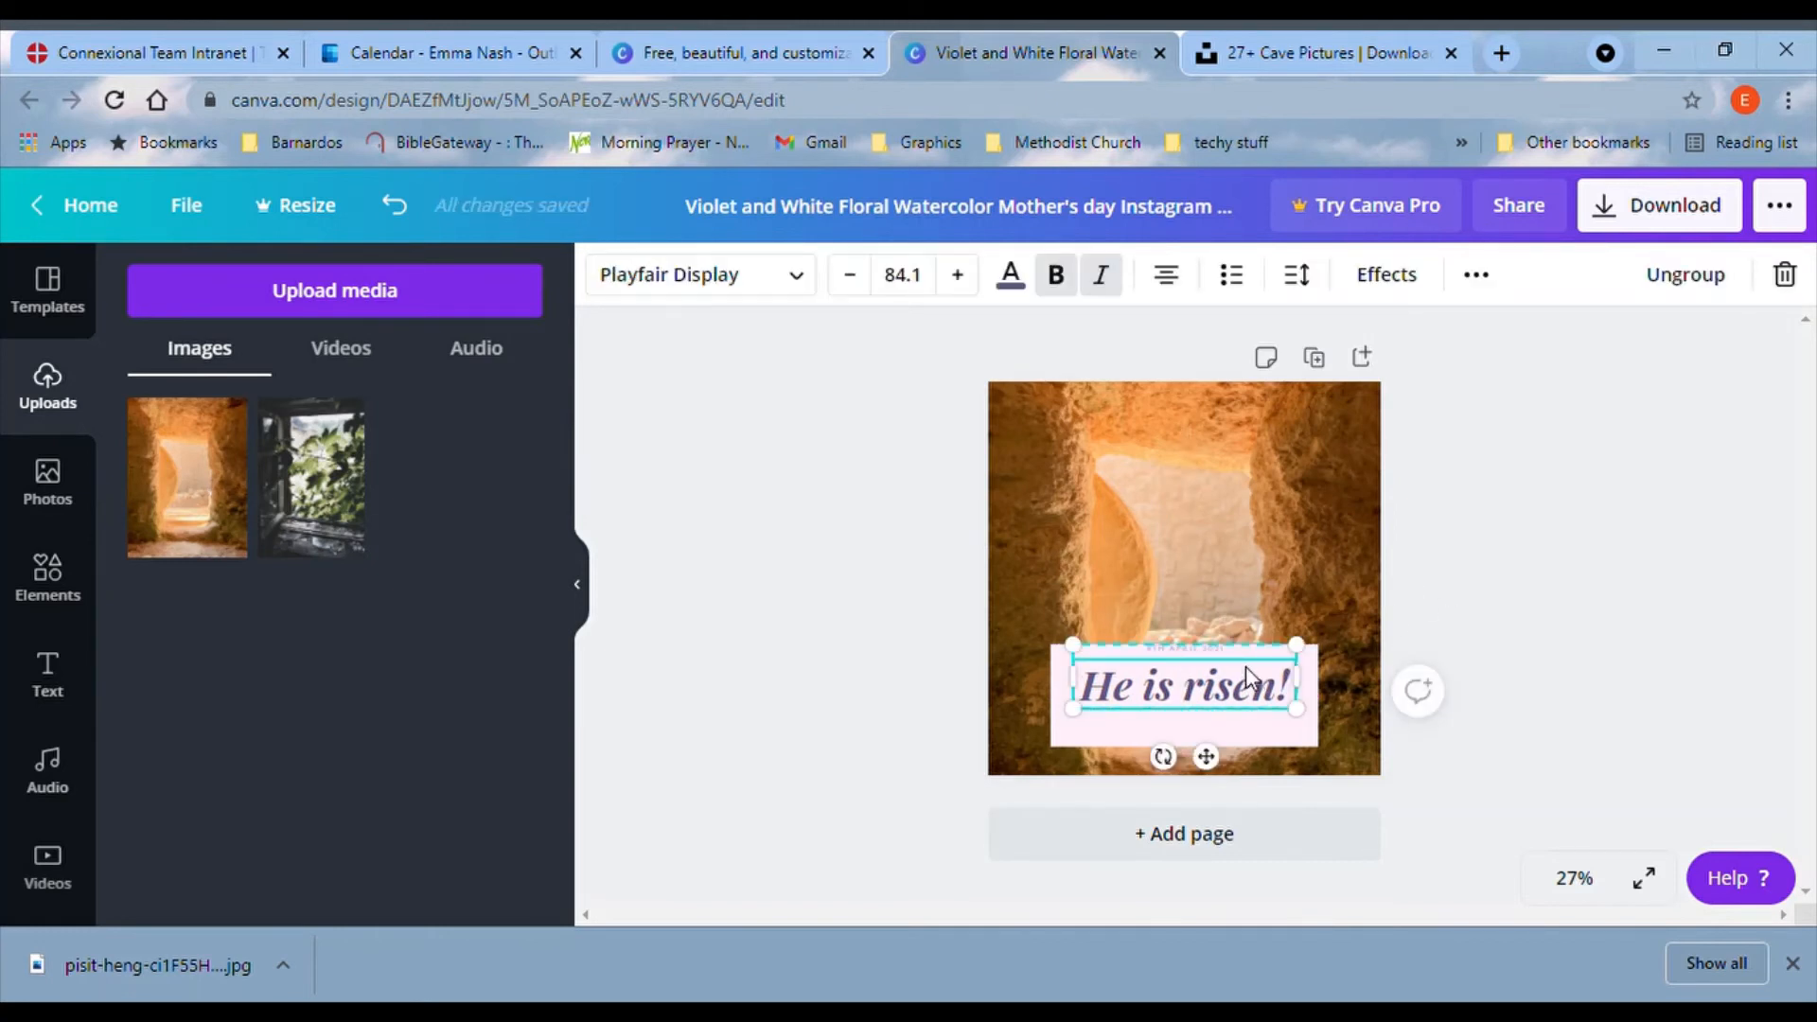
{"action": "left_click_drag", "start_coordinate": [1231, 689], "coordinate": [1239, 706]}
{"action": "left_click", "coordinate": [1453, 615]}
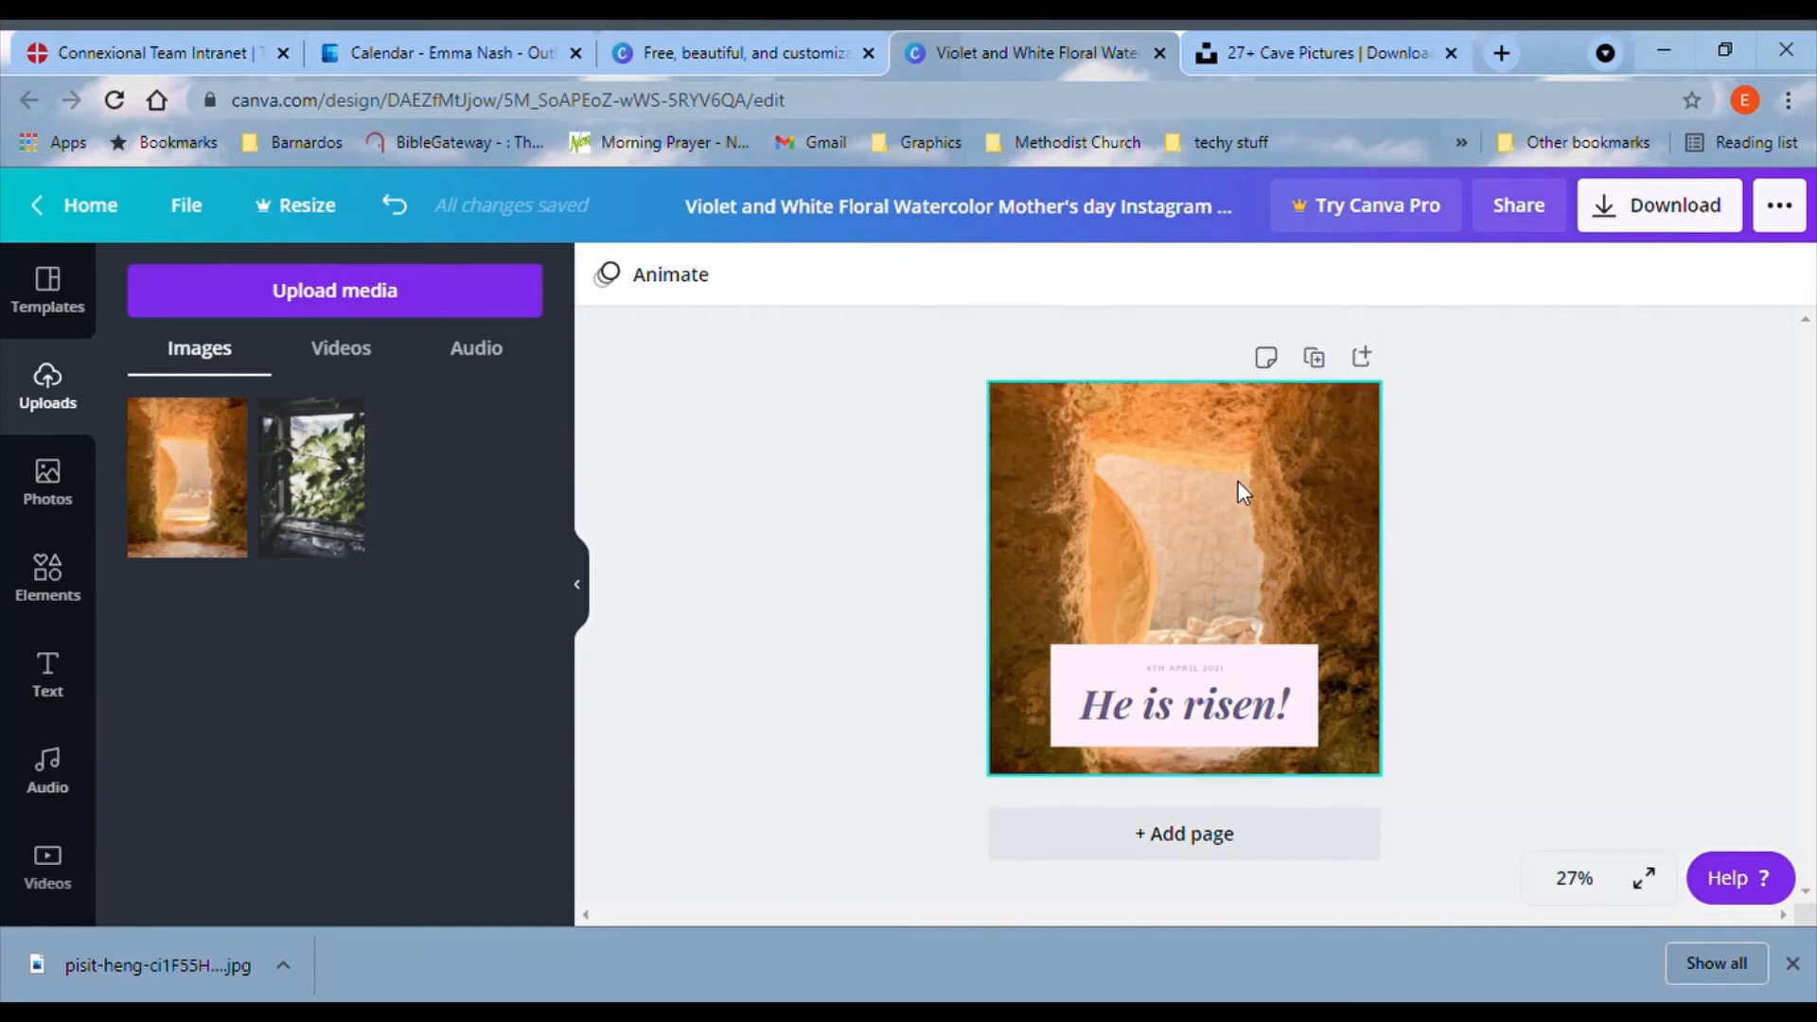
Set the transparency of the pink box behind the text to 50.
{"action": "left_click", "coordinate": [1264, 647]}
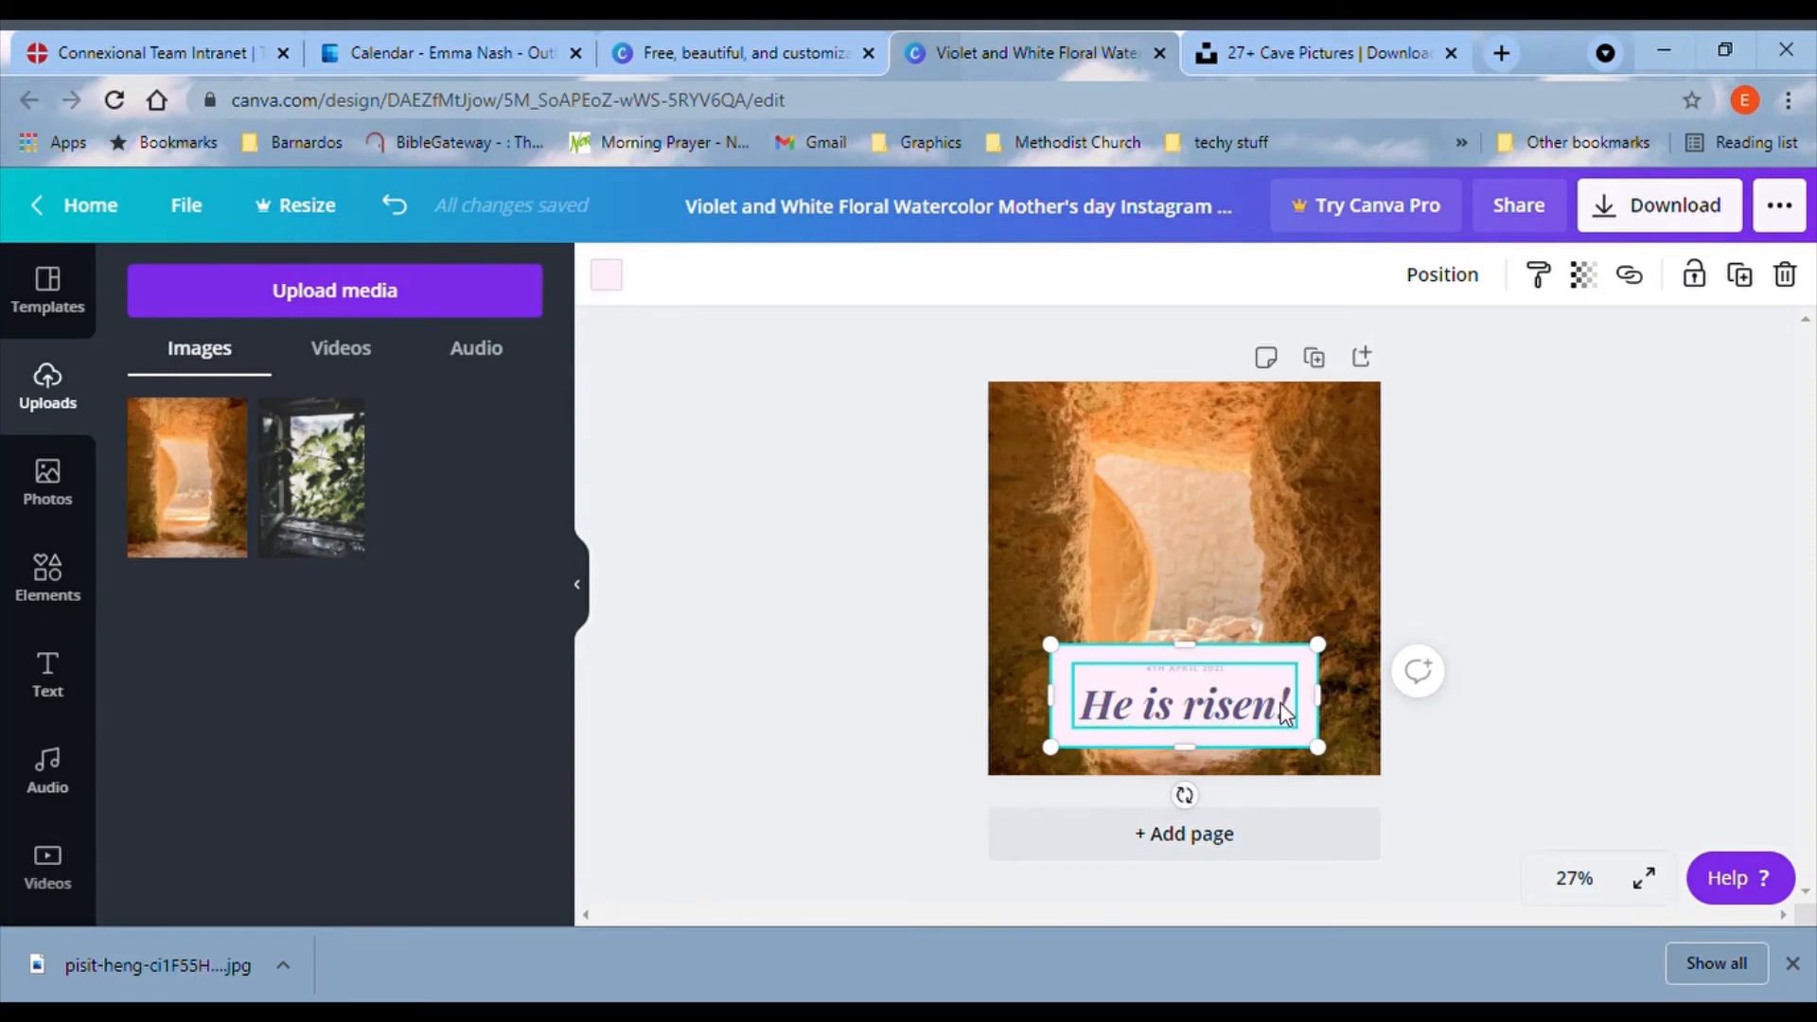
{"action": "left_click", "coordinate": [1597, 283]}
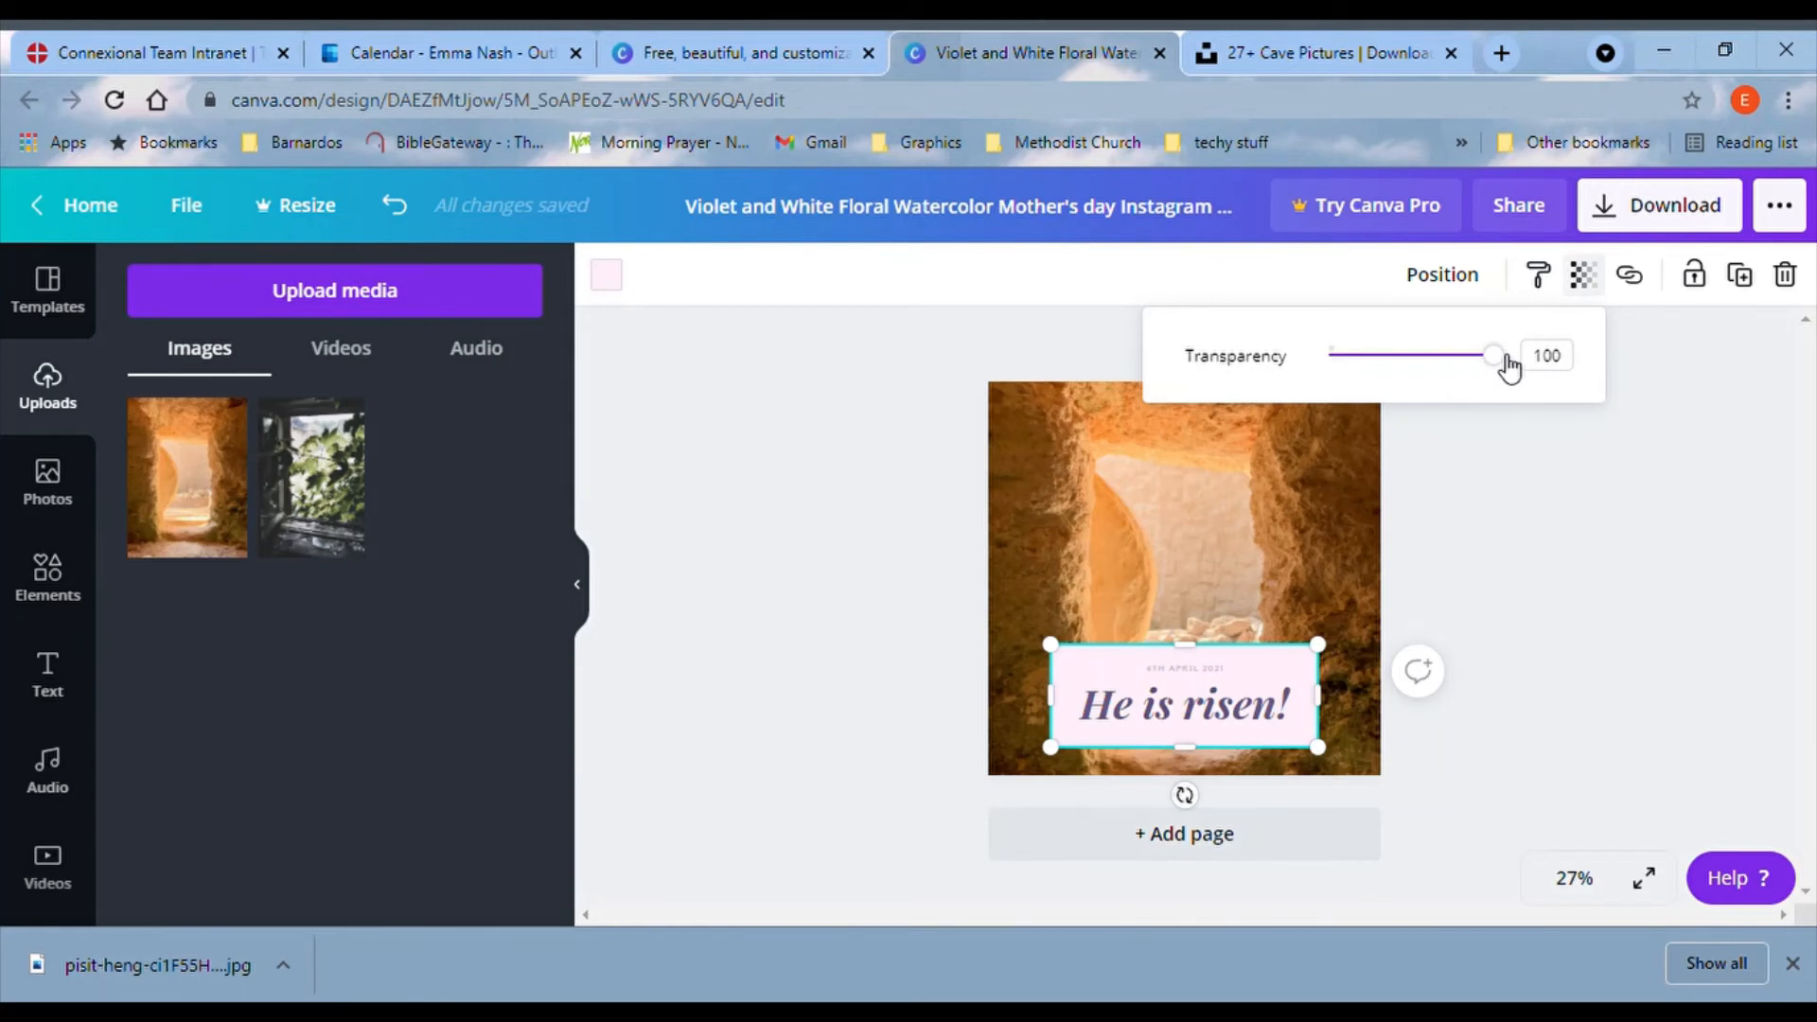
{"action": "left_click_drag", "start_coordinate": [1510, 366], "coordinate": [1423, 377]}
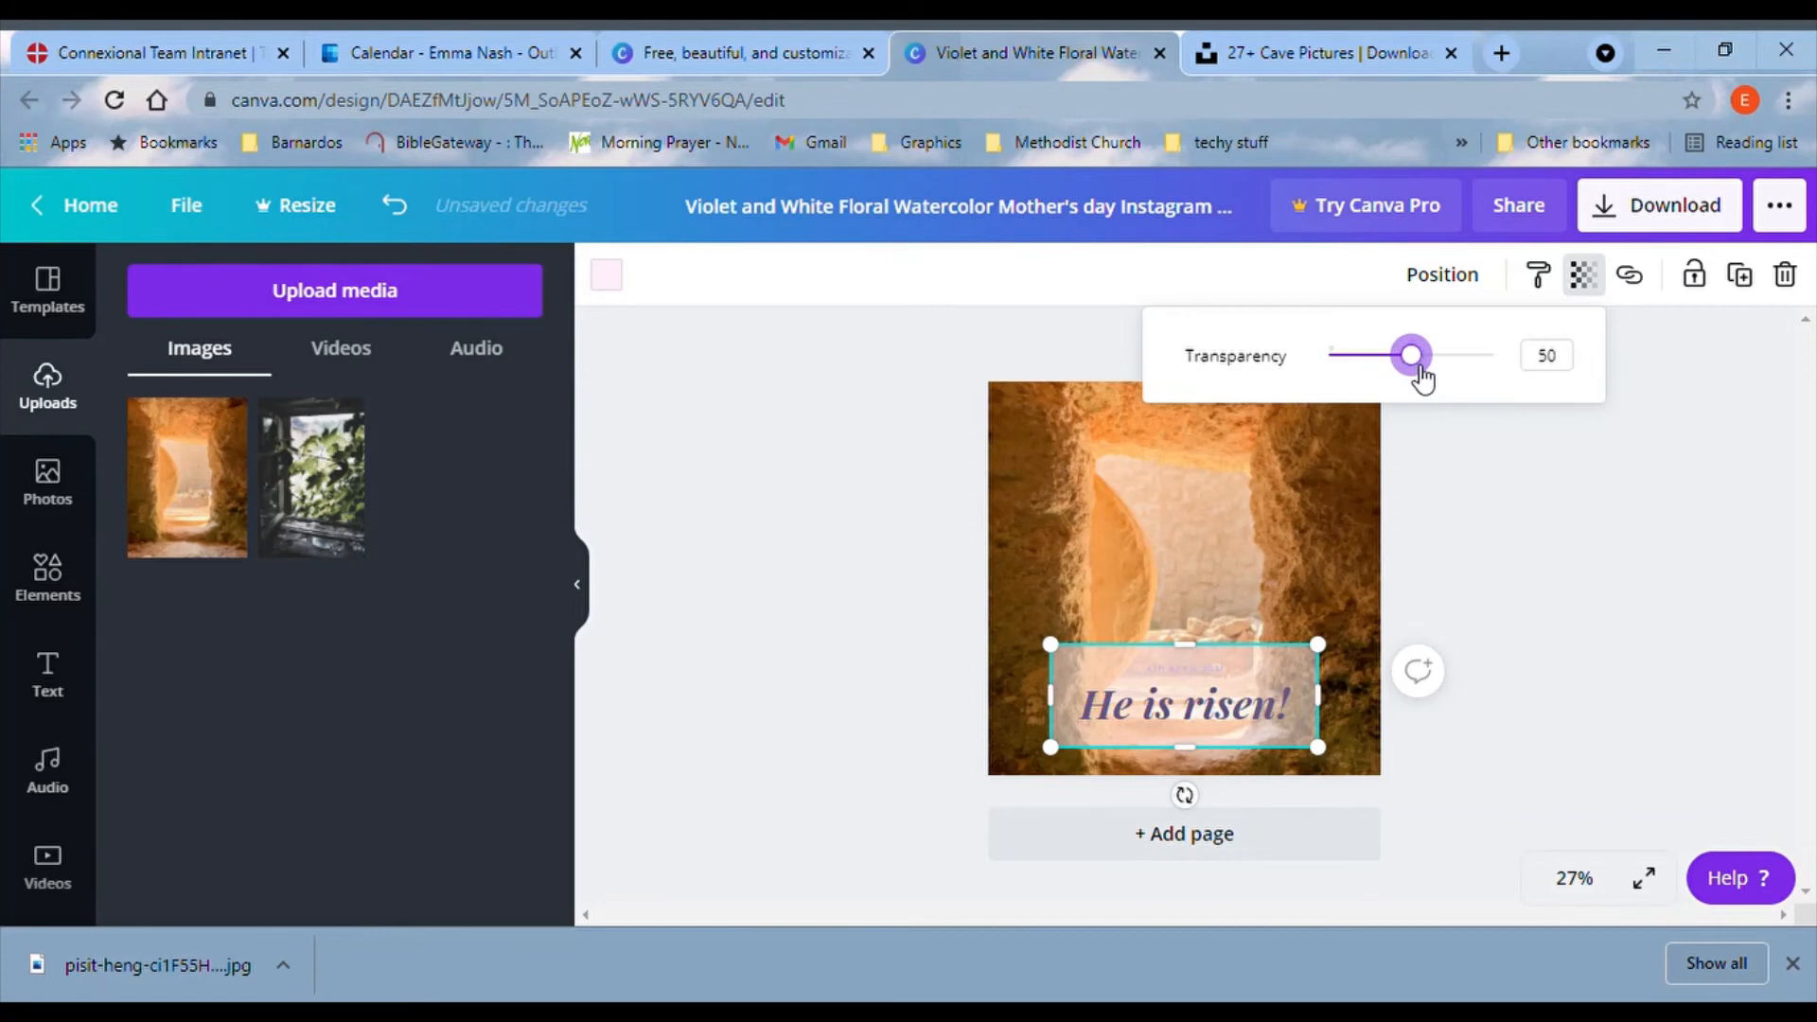
{"action": "left_click", "coordinate": [1426, 570]}
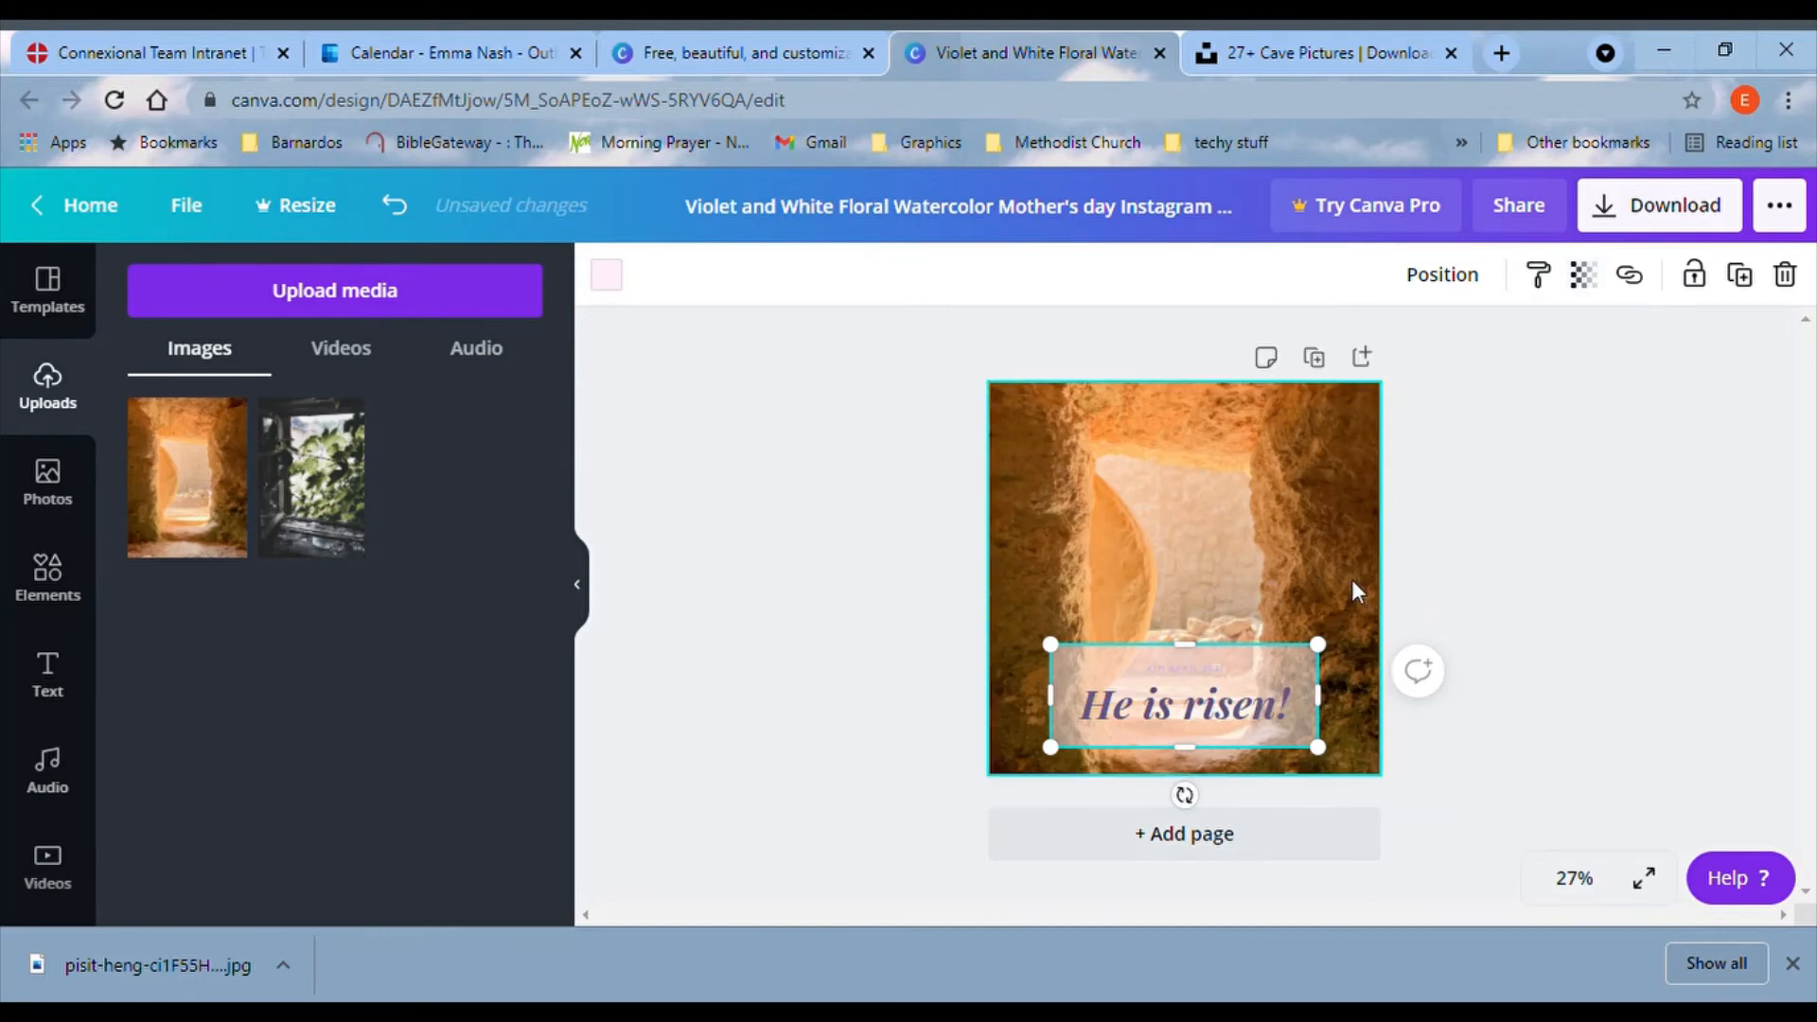
{"action": "left_click", "coordinate": [1357, 660]}
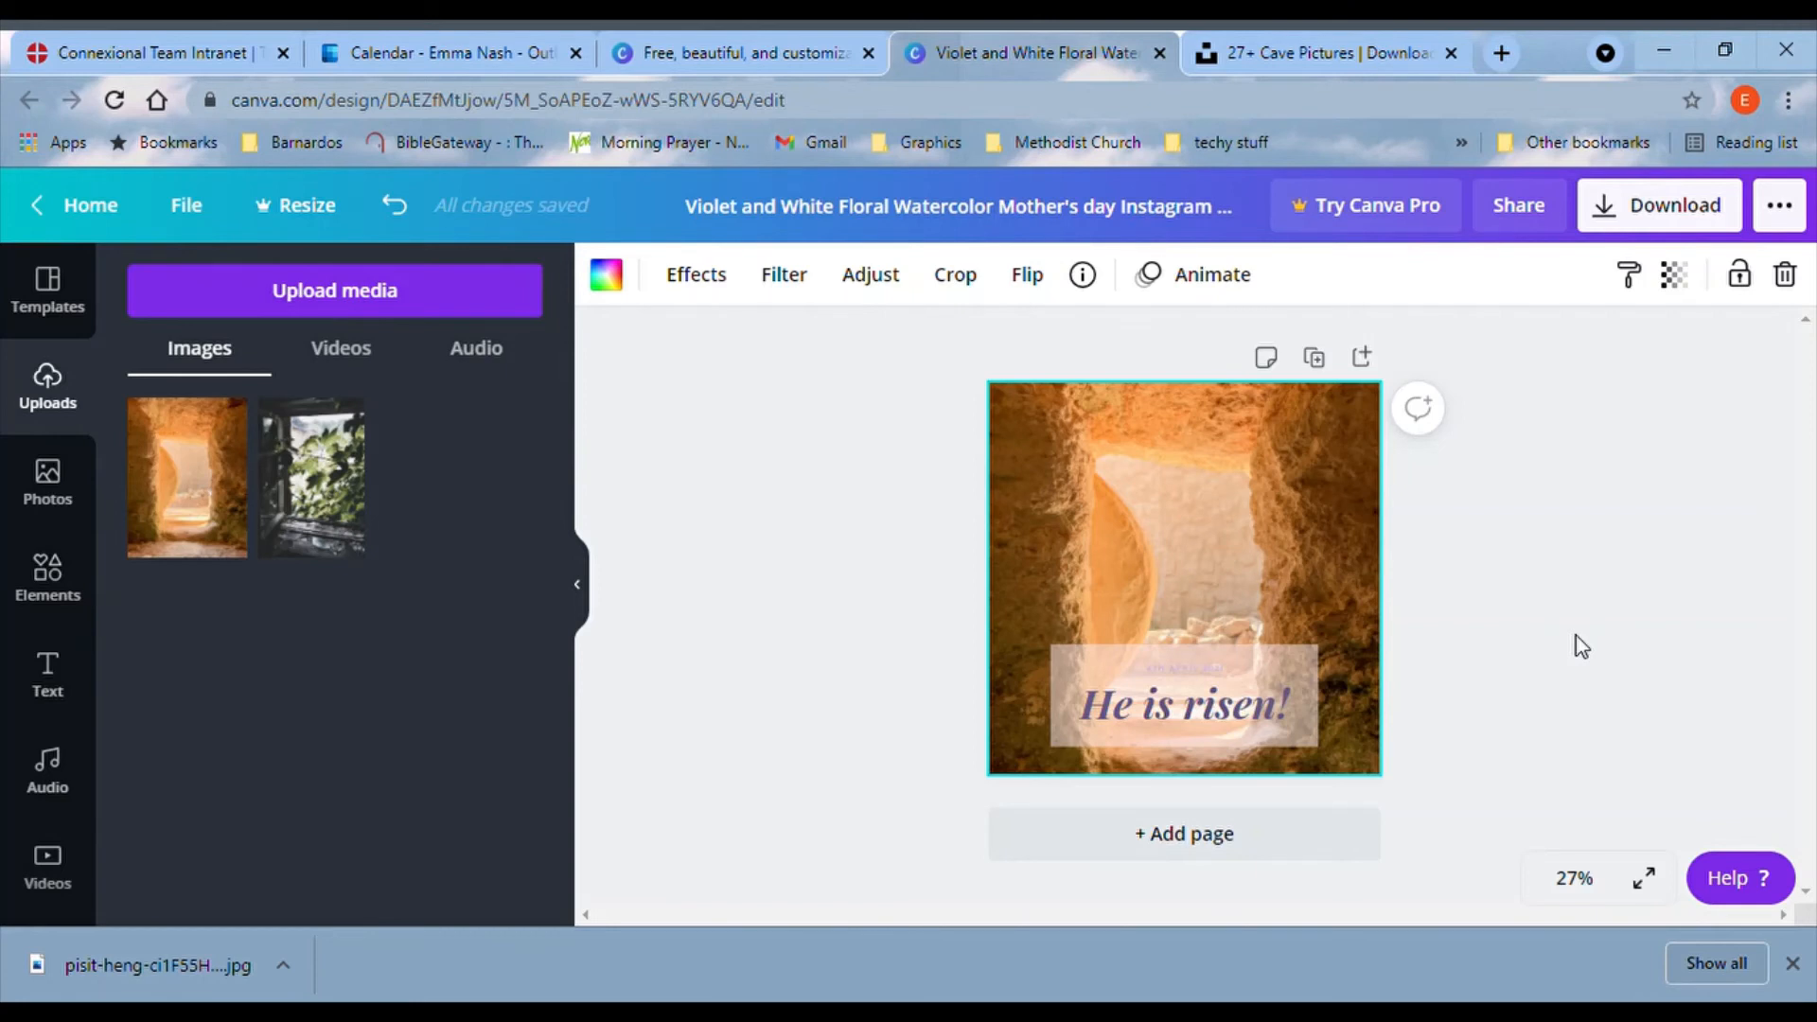
Recolour the date line above the heading with the darkest brown from the photo colours.
{"action": "left_click", "coordinate": [1164, 672]}
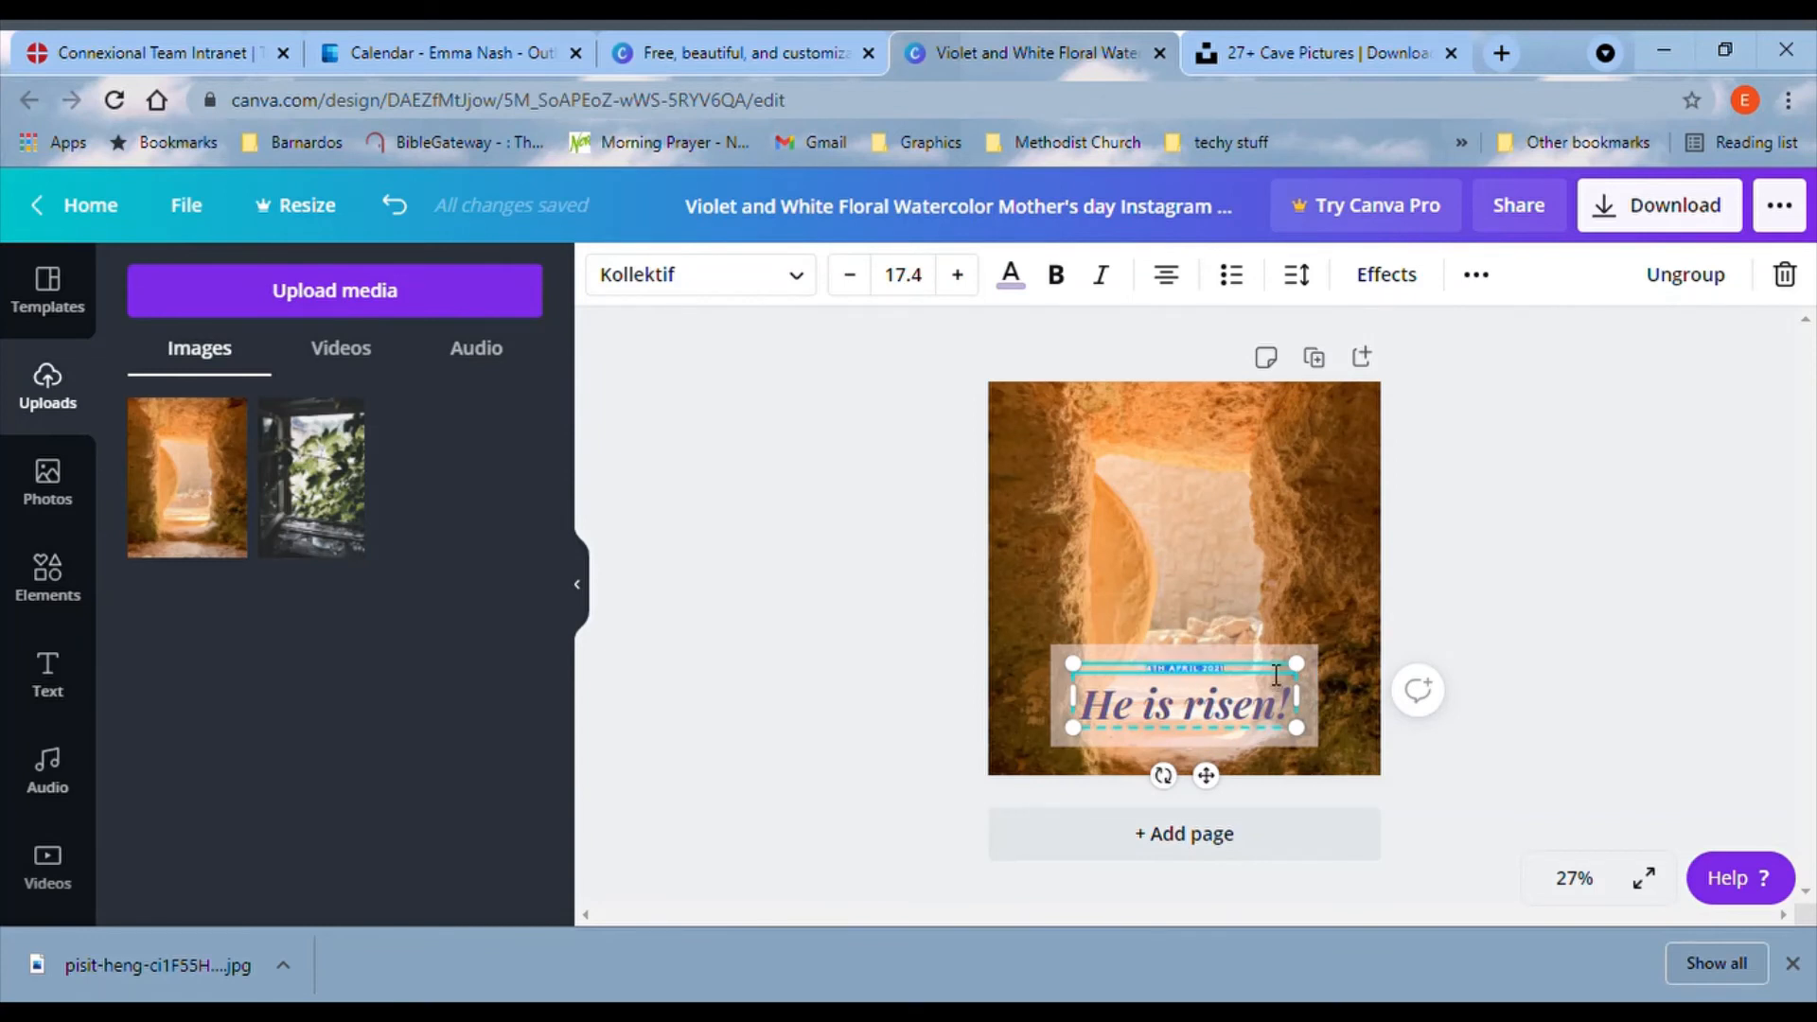
{"action": "left_click", "coordinate": [1011, 276]}
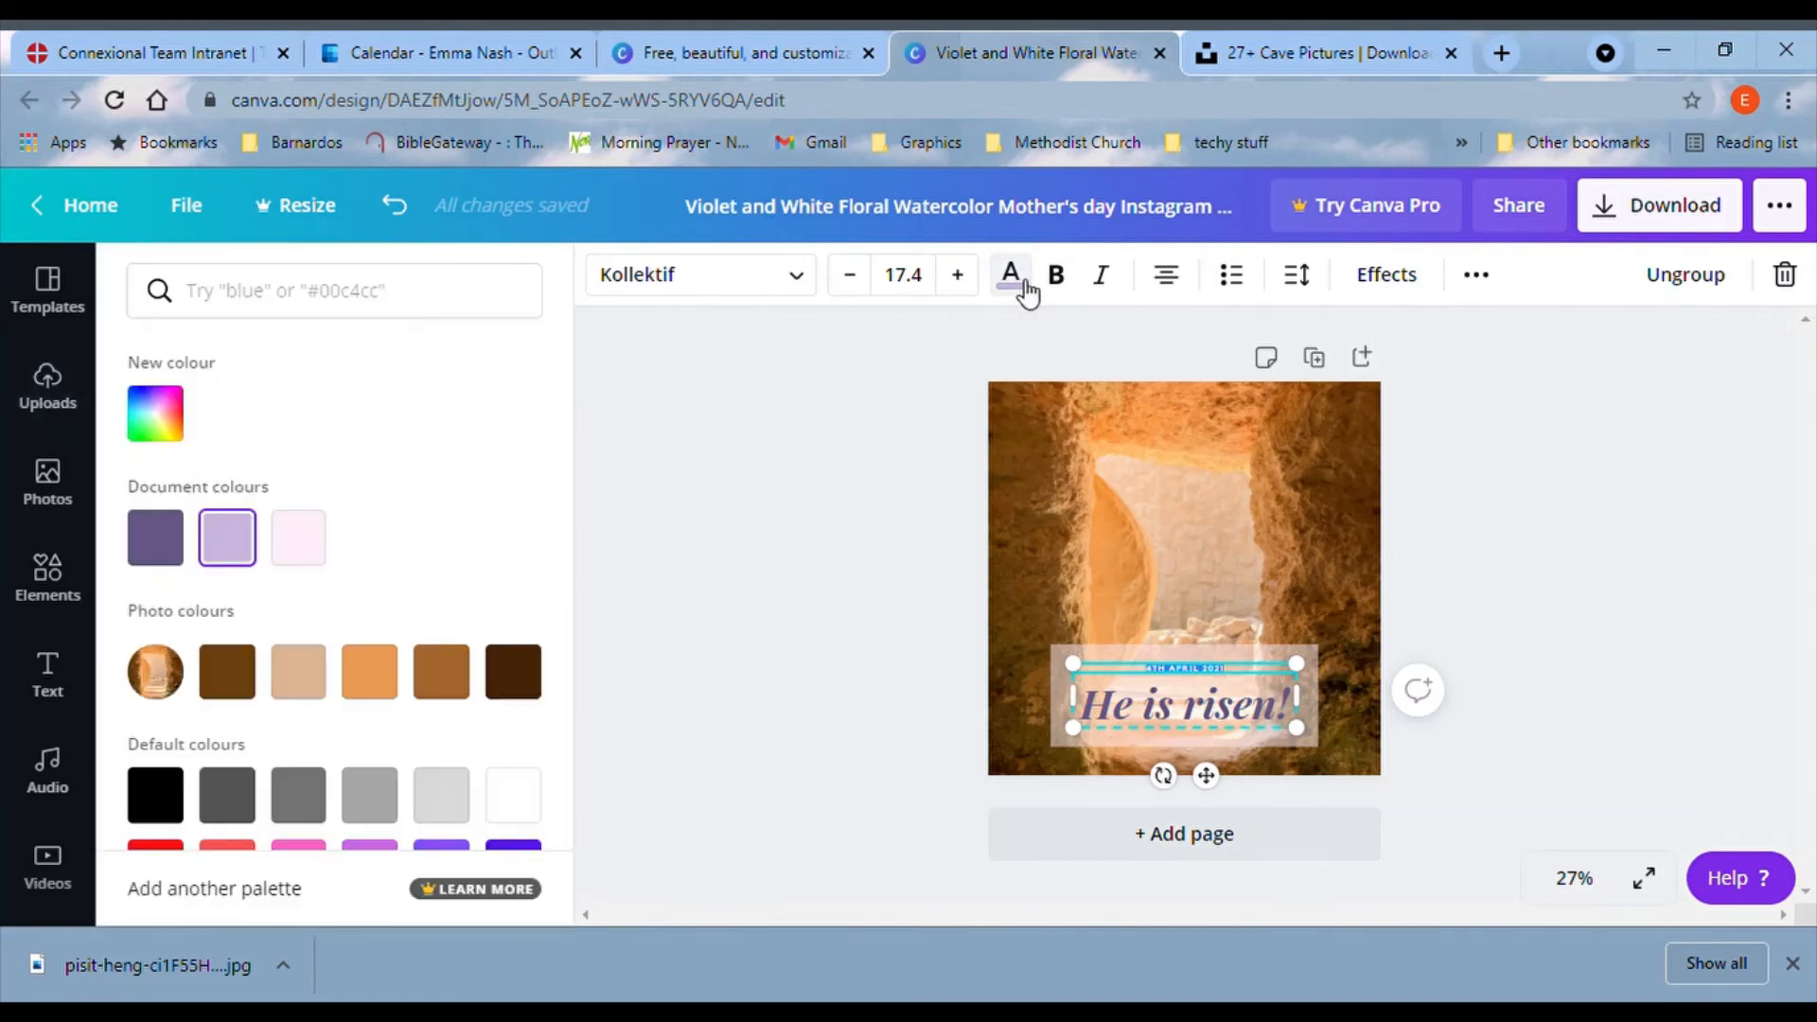
{"action": "left_click", "coordinate": [528, 687]}
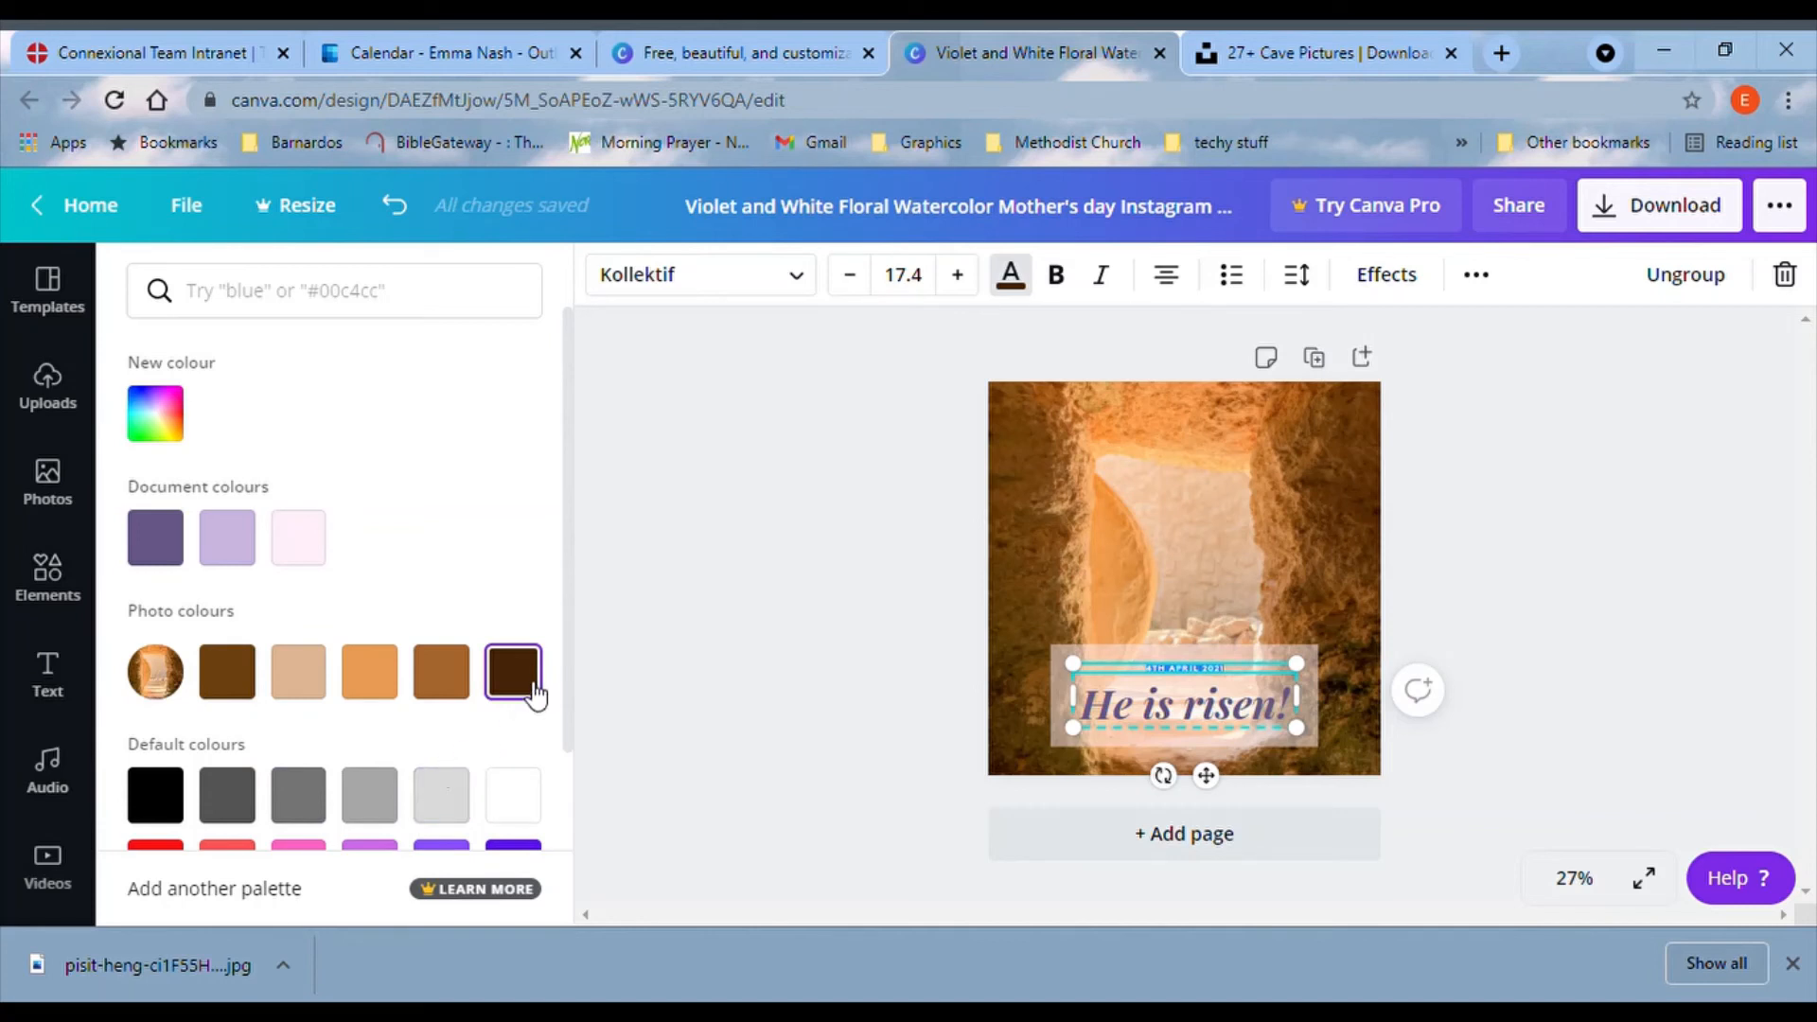
{"action": "left_click", "coordinate": [1435, 603]}
{"action": "left_click", "coordinate": [1360, 629]}
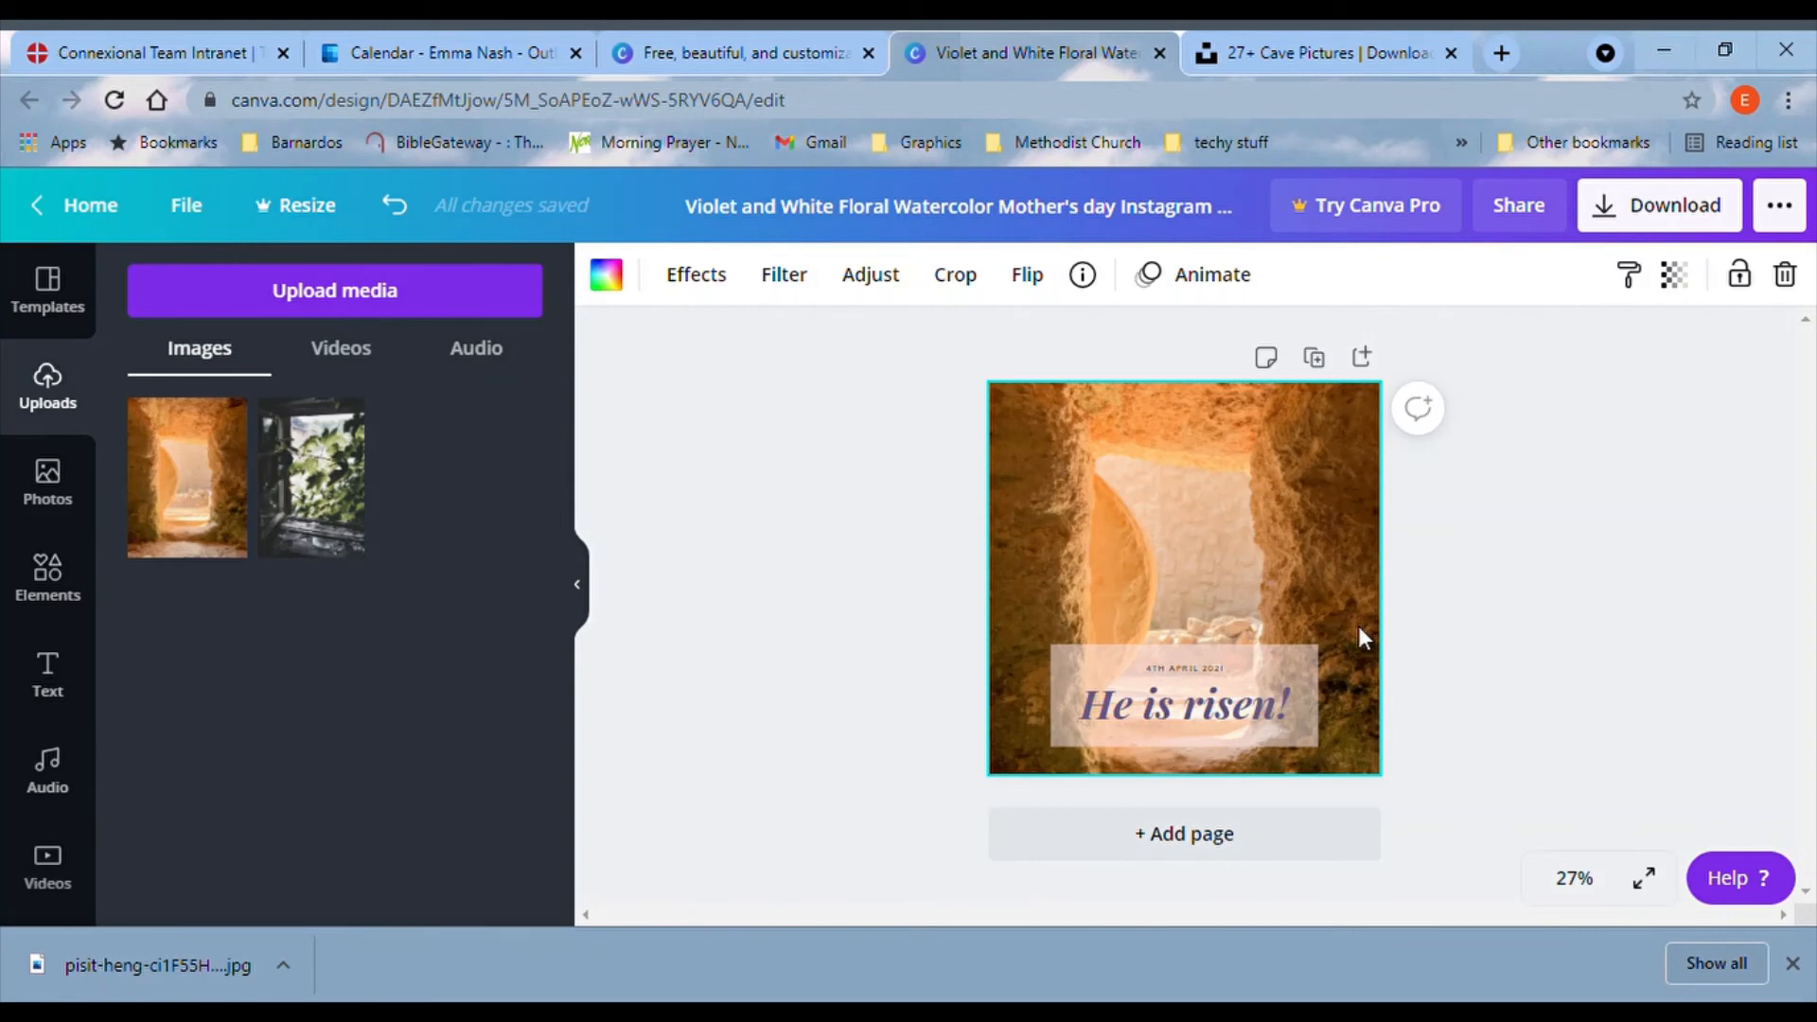
Recolour the "He is risen!" heading with the darkest brown from the photo colours and deselect it.
{"action": "left_click", "coordinate": [1287, 710]}
{"action": "mouse_move", "coordinate": [1083, 705]}
{"action": "left_mouse_down"}
{"action": "mouse_move", "coordinate": [1221, 710]}
{"action": "mouse_move", "coordinate": [1113, 710]}
{"action": "left_mouse_up"}
{"action": "left_click_drag", "start_coordinate": [1323, 727], "coordinate": [1304, 725]}
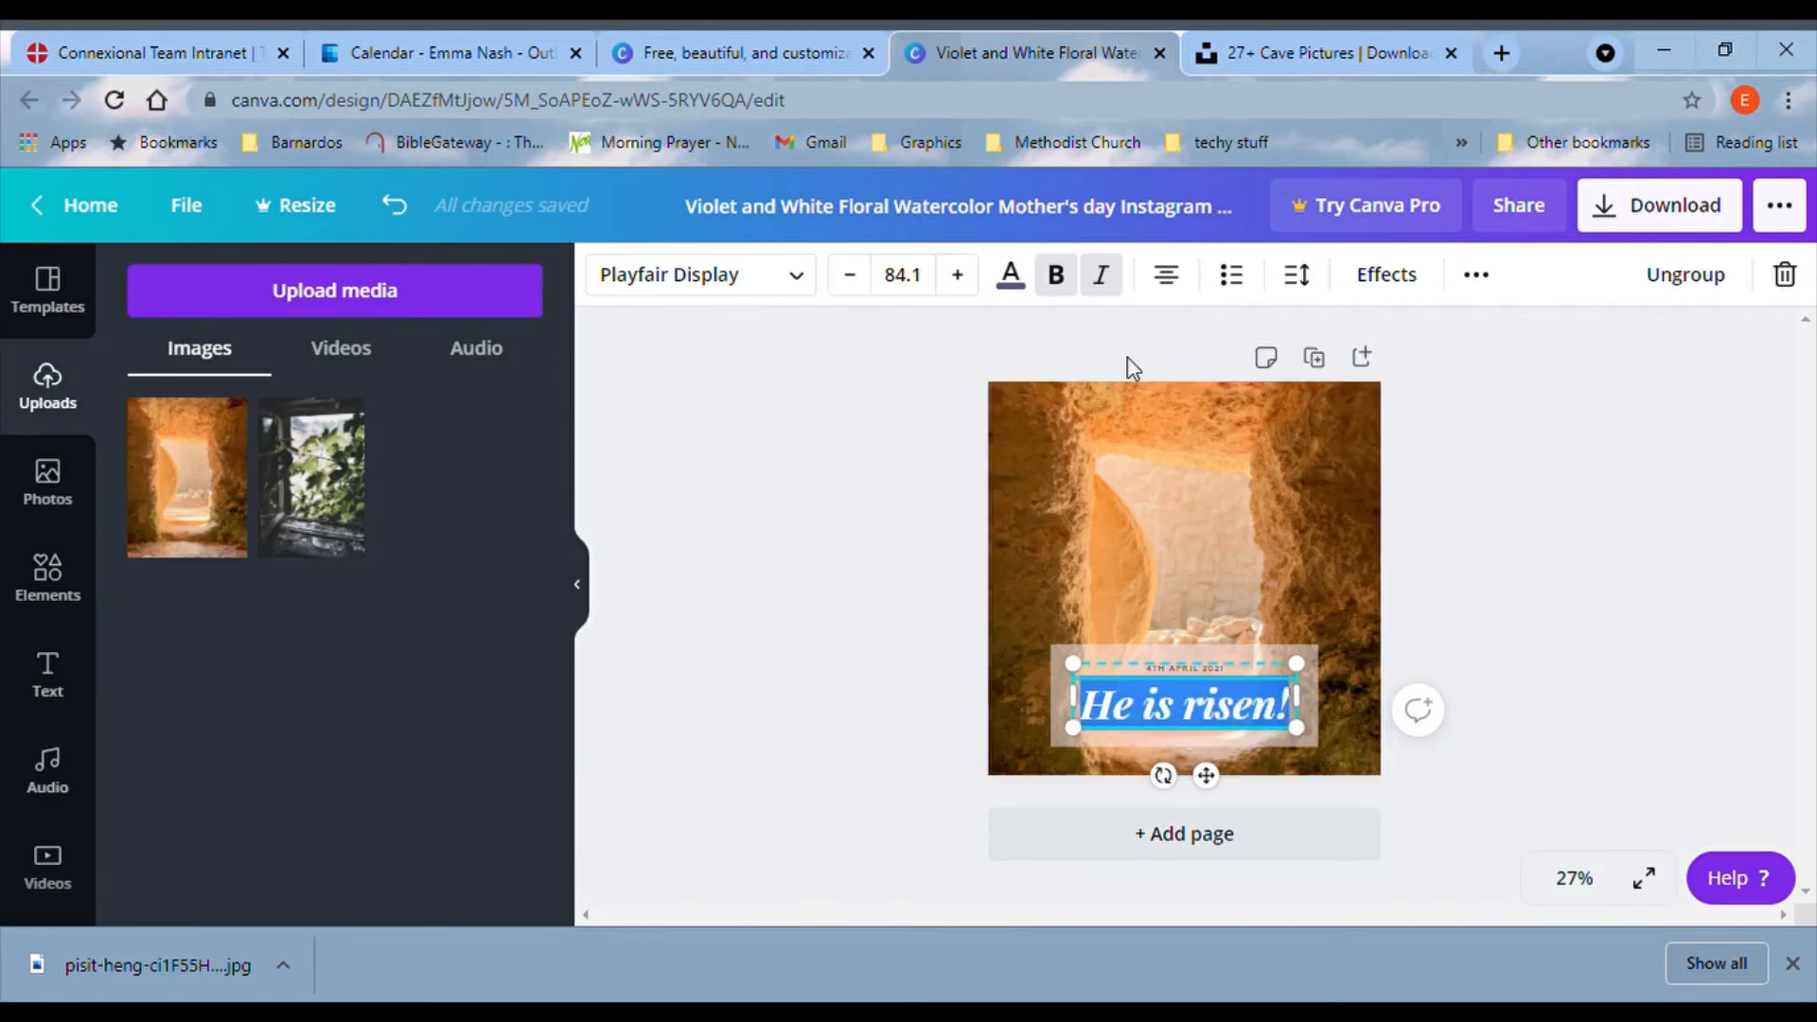
{"action": "left_click", "coordinate": [1010, 279]}
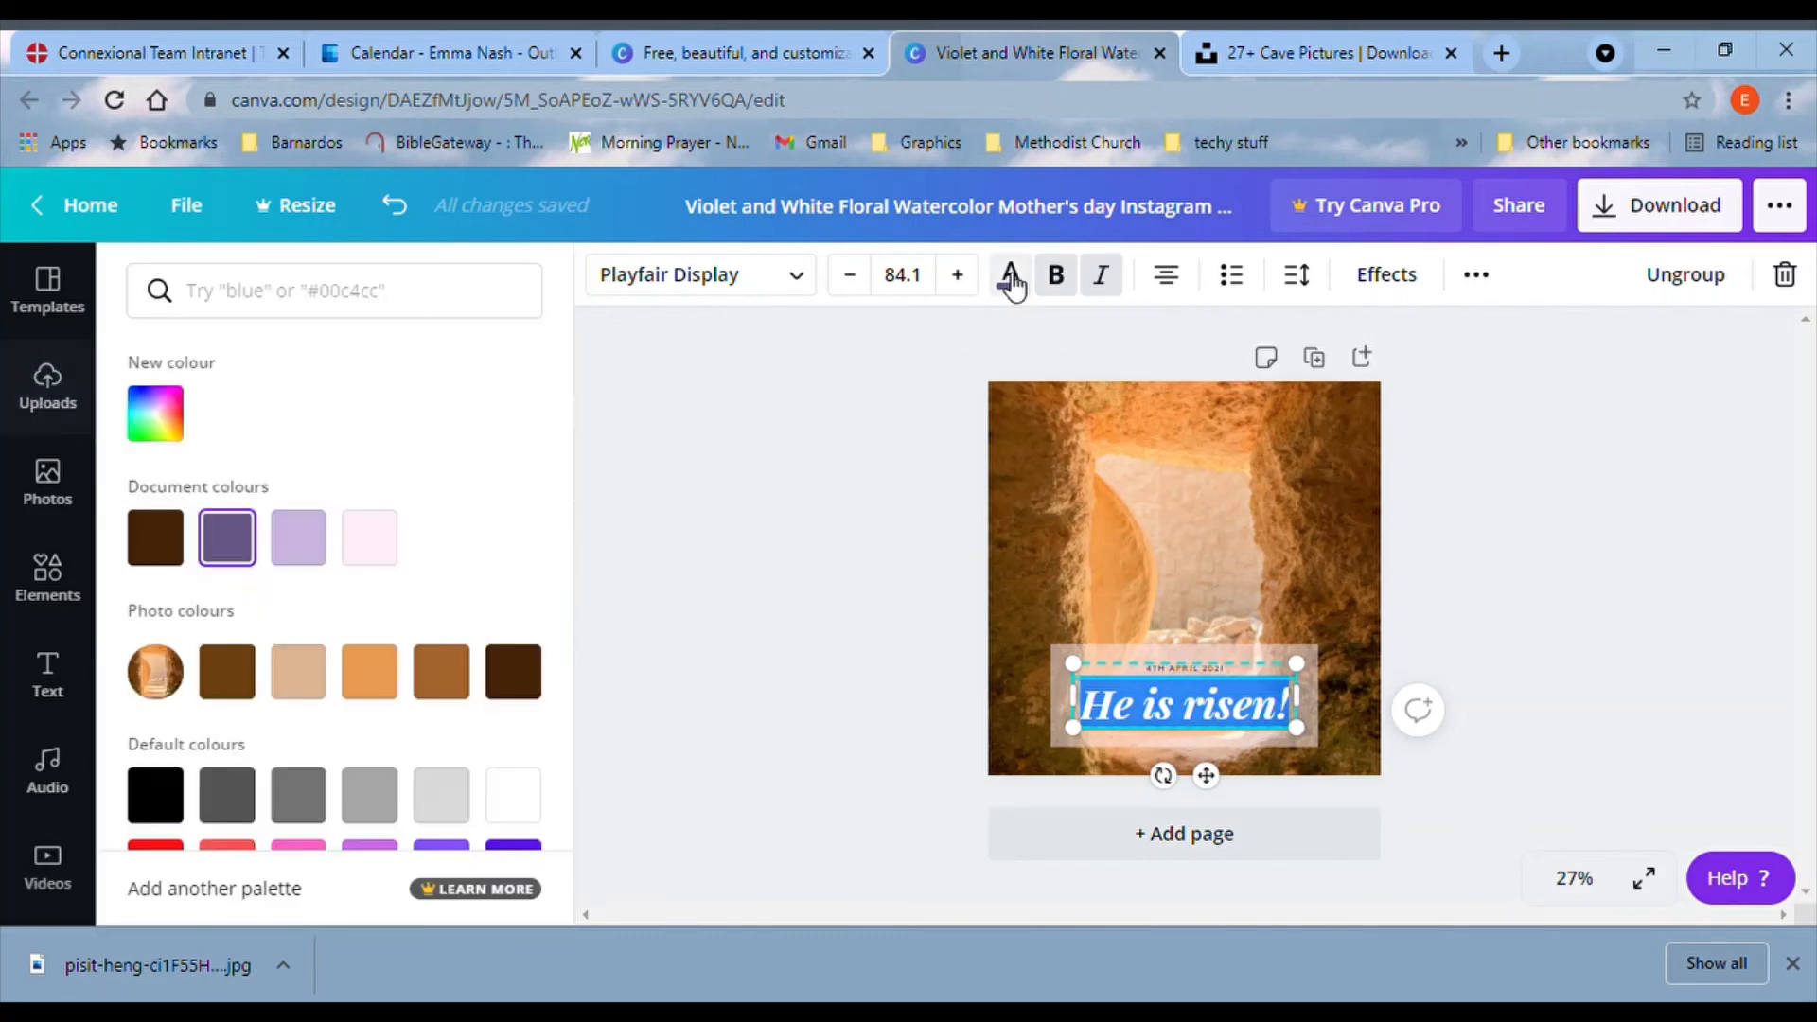
{"action": "left_click", "coordinate": [524, 692]}
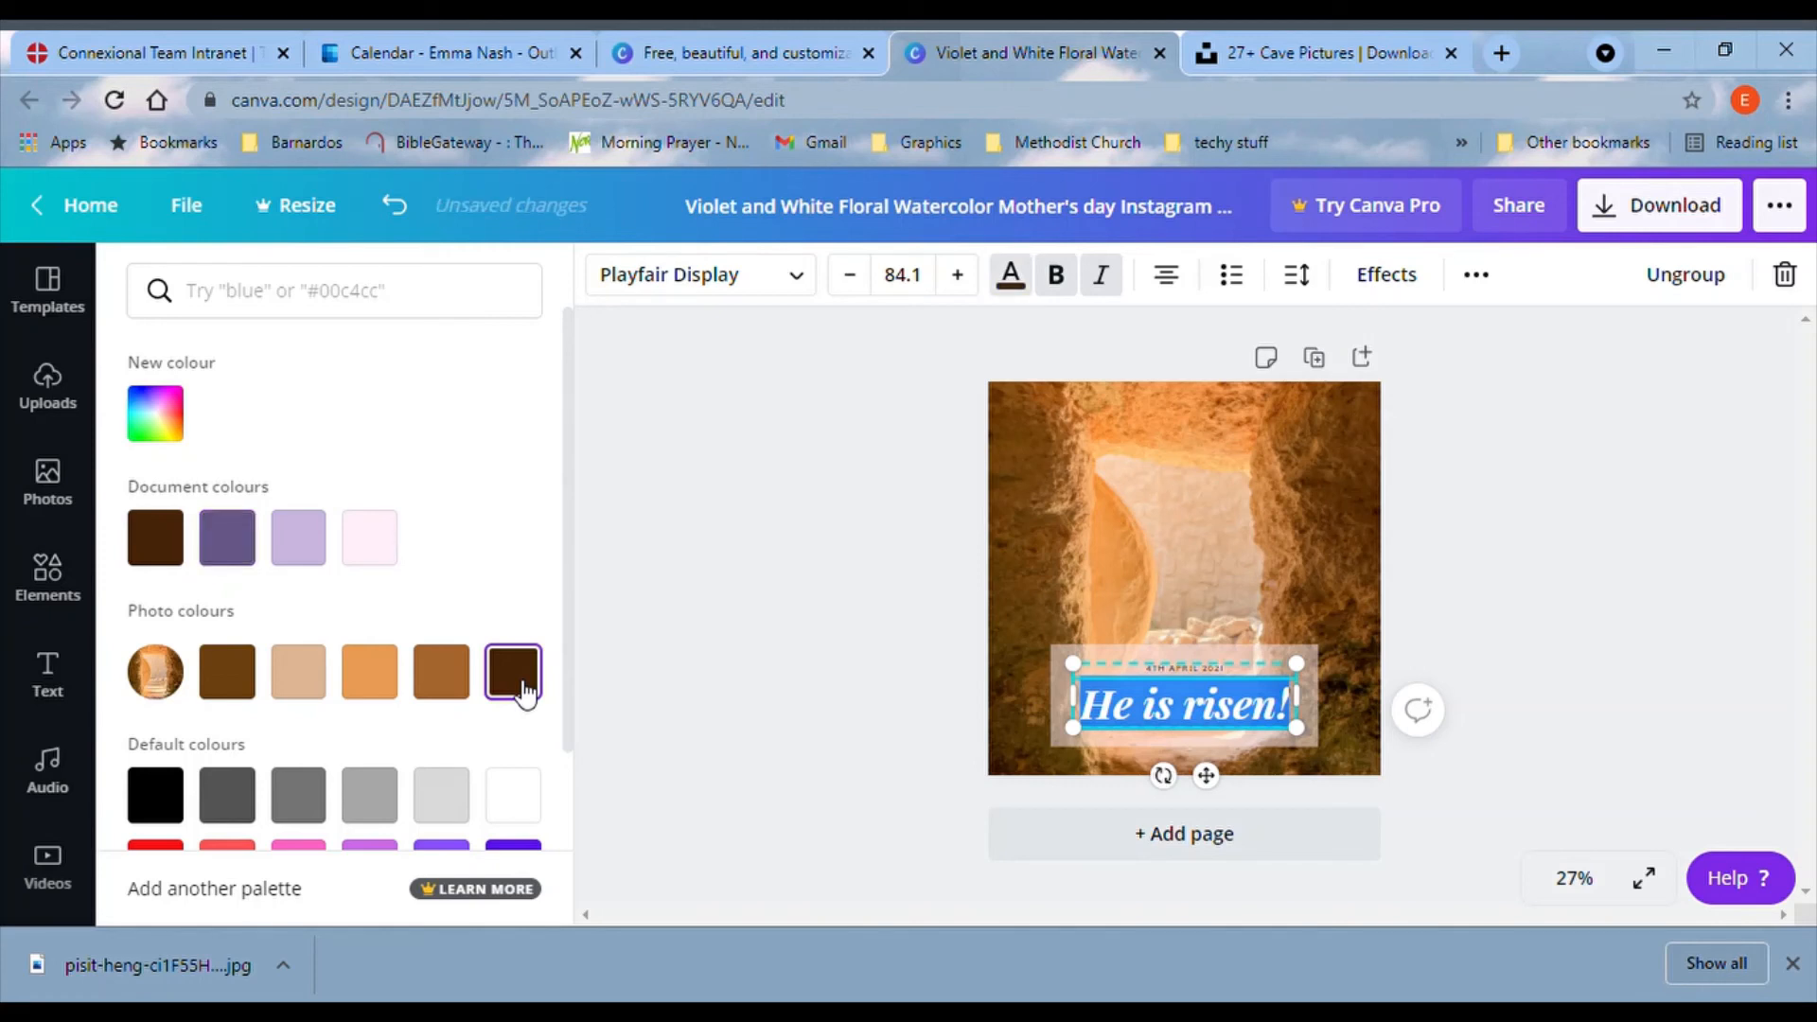
{"action": "left_click", "coordinate": [1356, 626]}
{"action": "left_click", "coordinate": [1347, 649]}
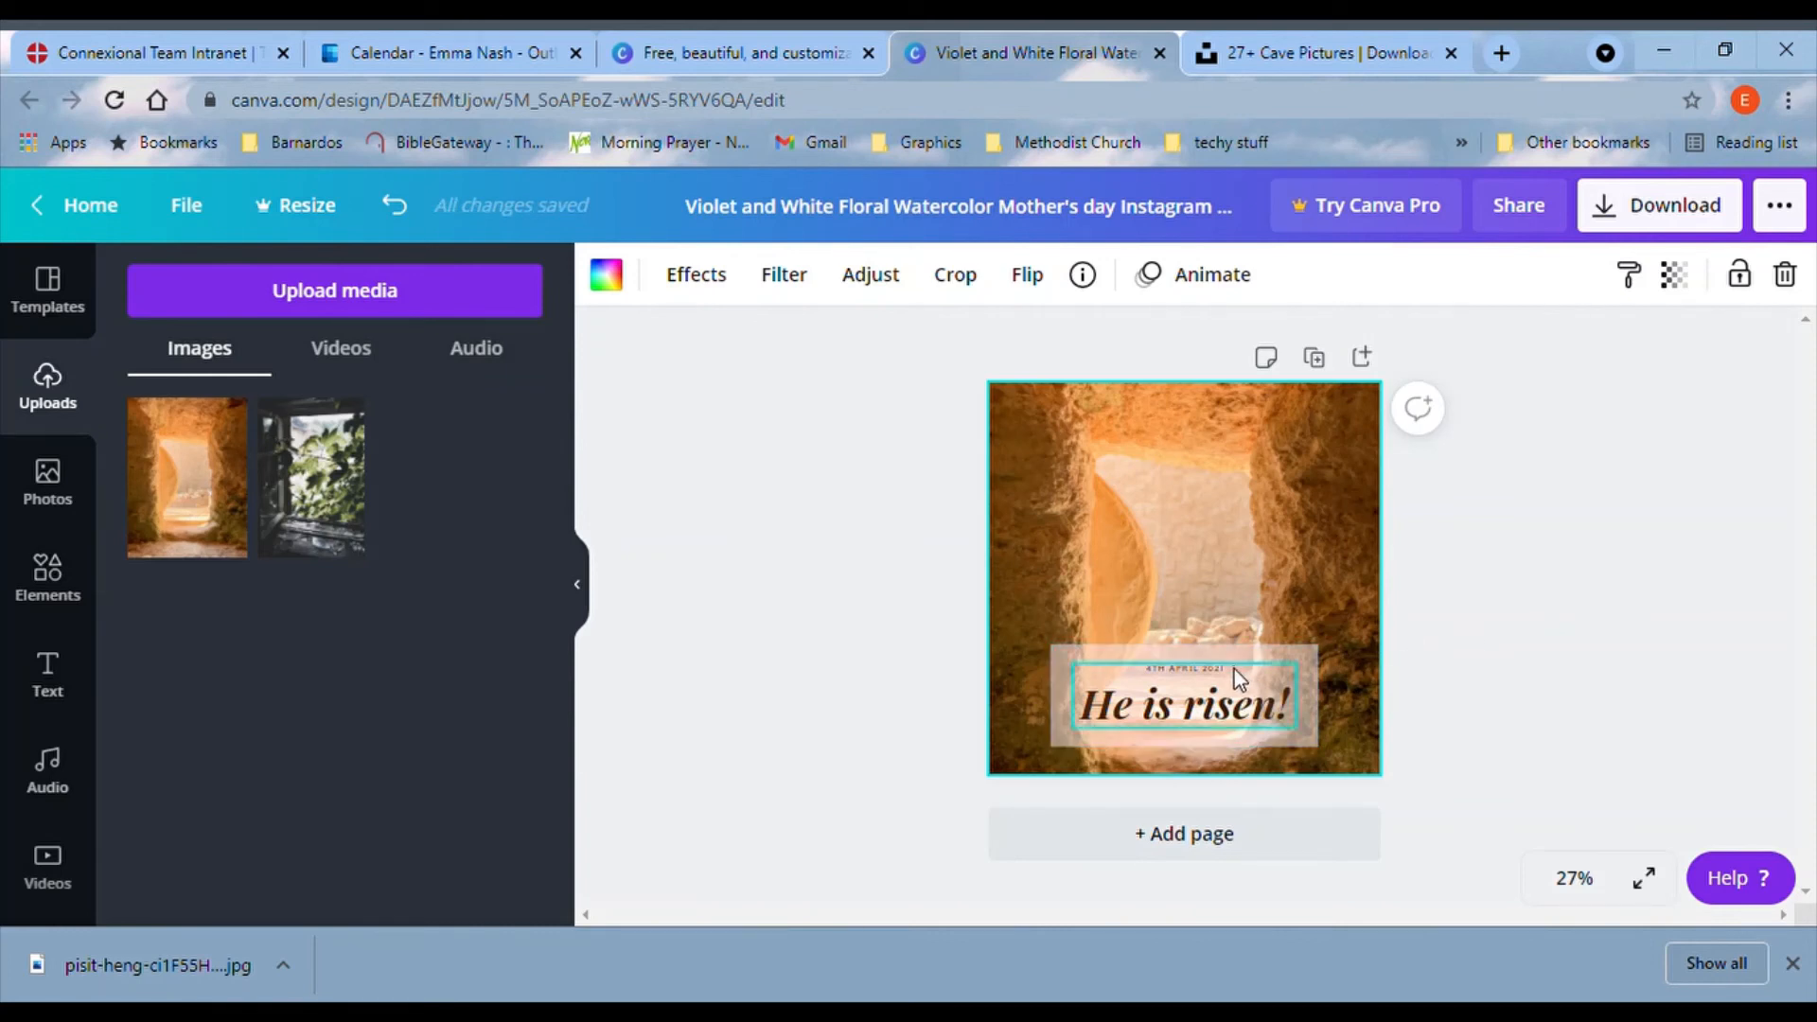
{"action": "left_click", "coordinate": [1618, 643]}
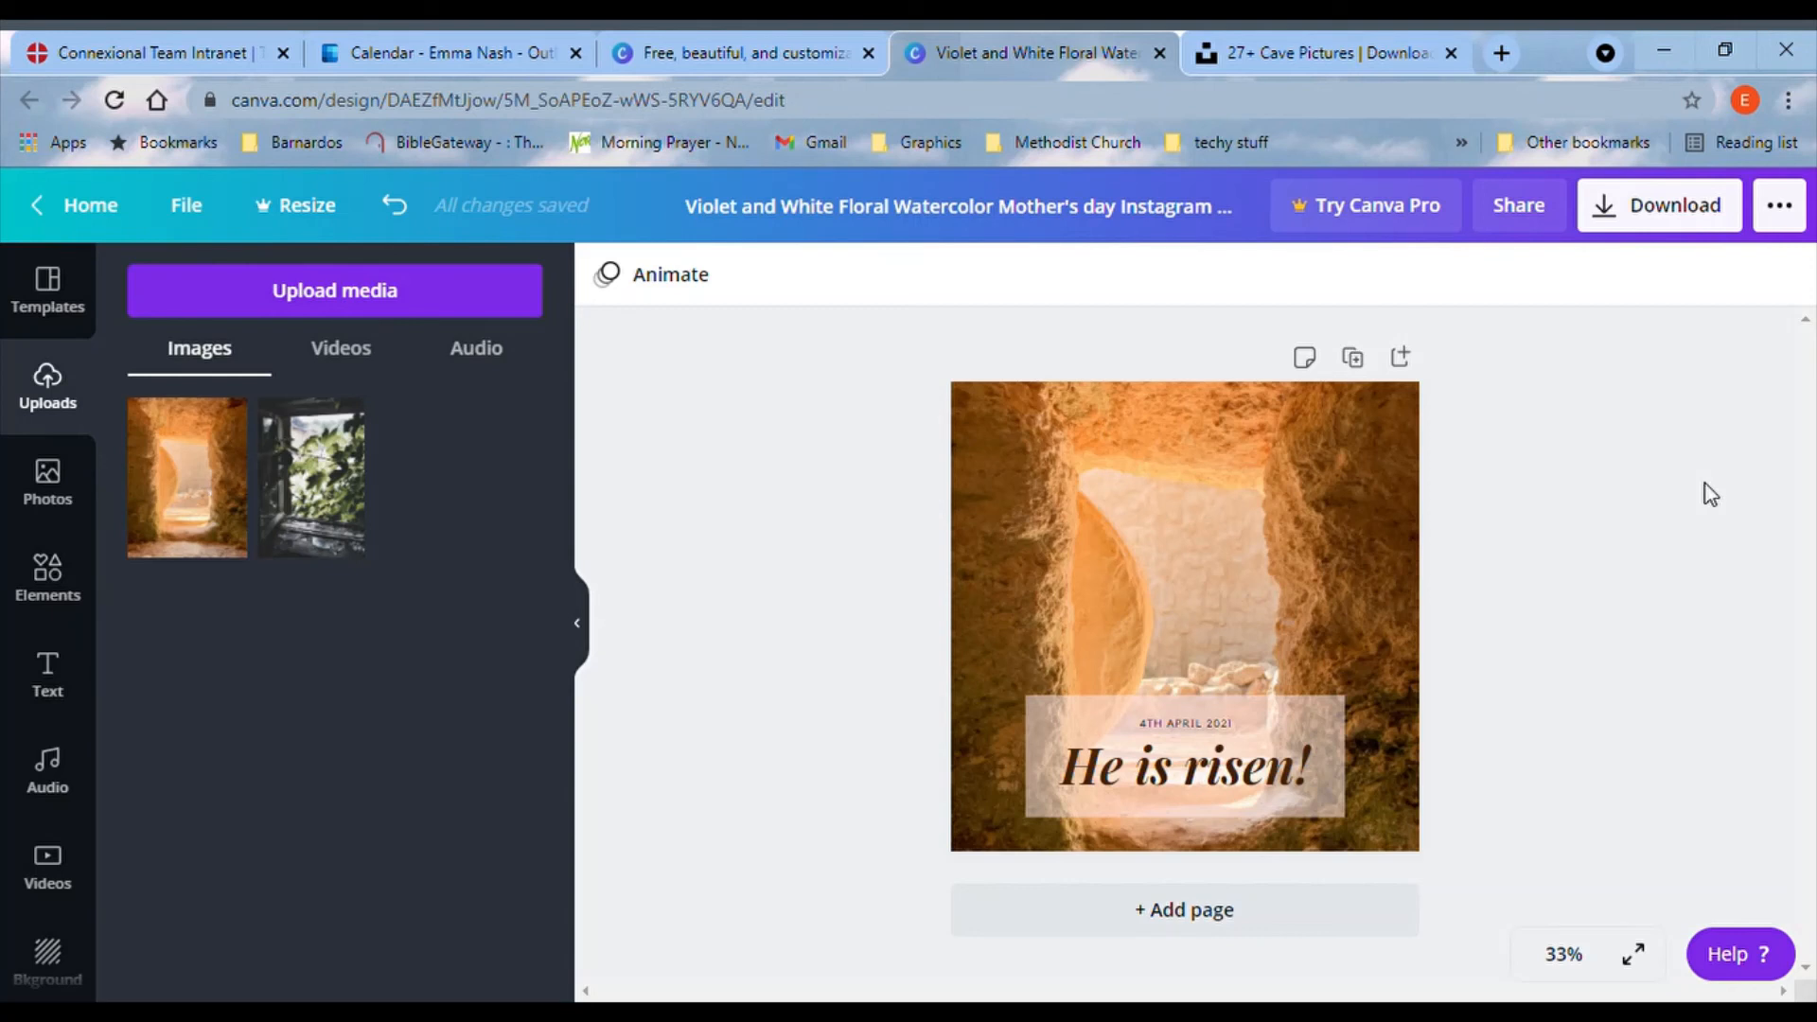
Download the finished design as a PNG image, after reviewing the available file types.
{"action": "left_click", "coordinate": [1799, 224]}
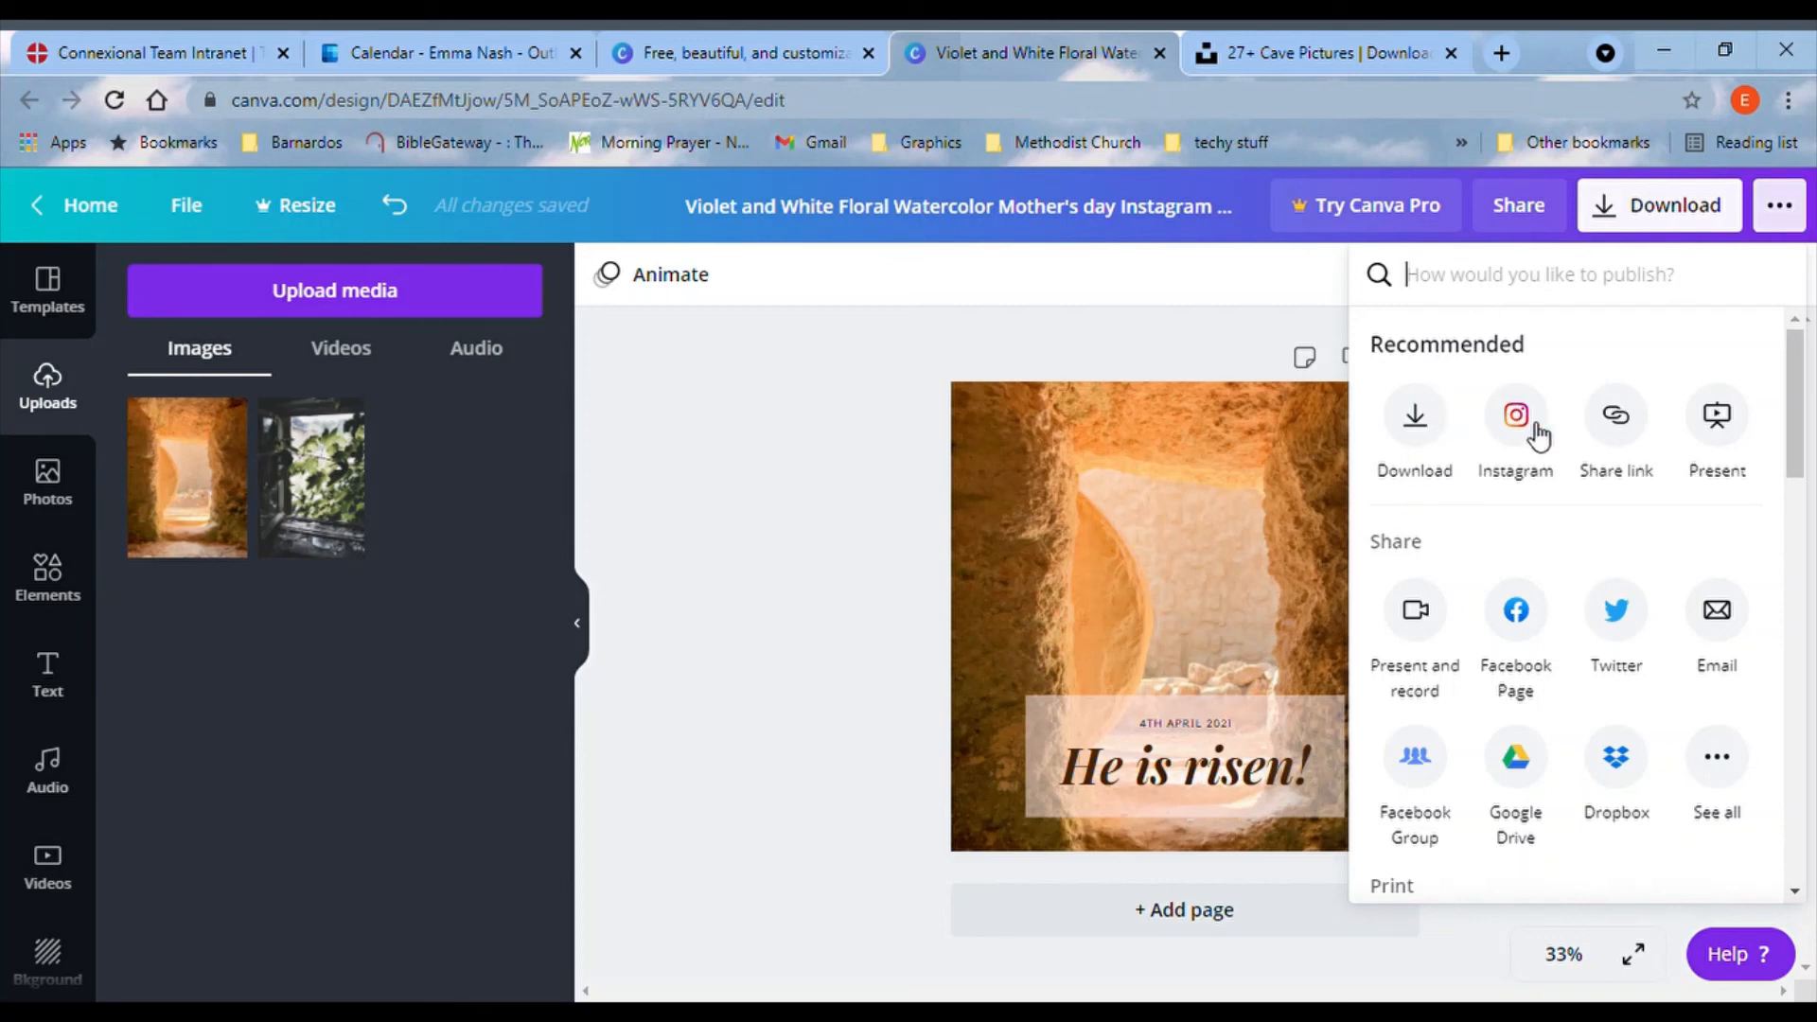
{"action": "left_click", "coordinate": [1417, 416]}
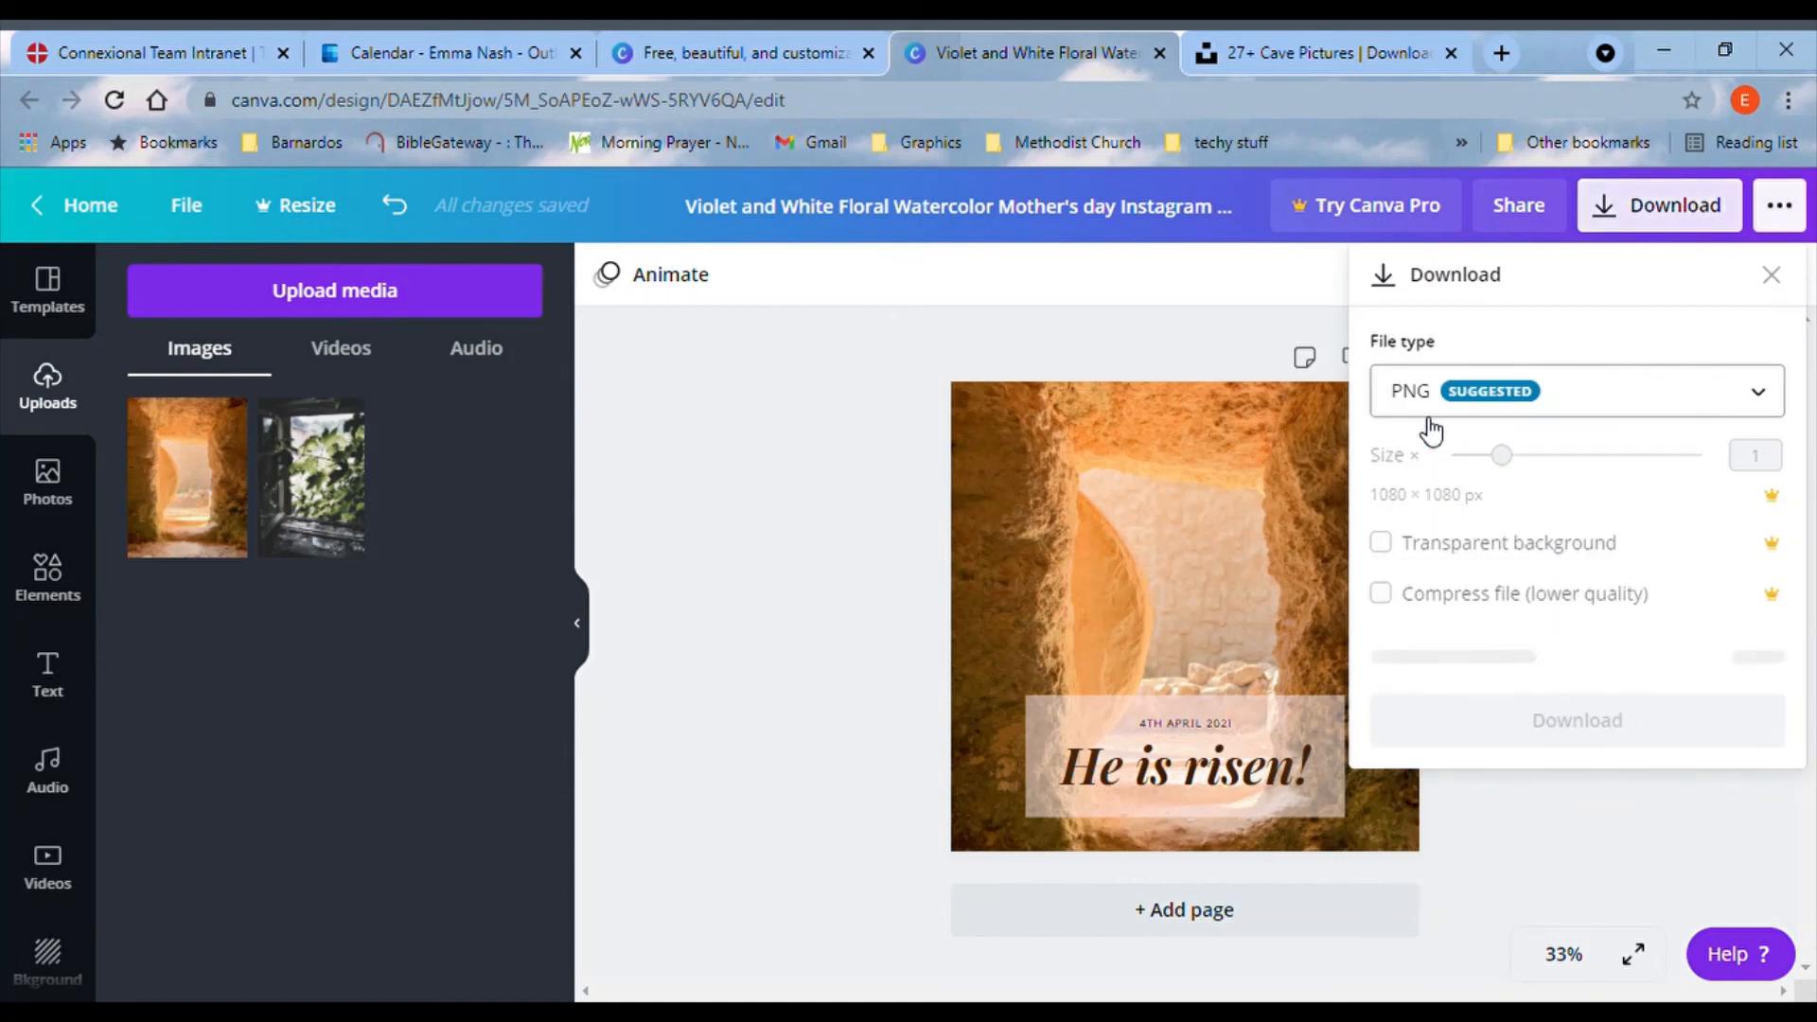
{"action": "left_click", "coordinate": [1763, 398]}
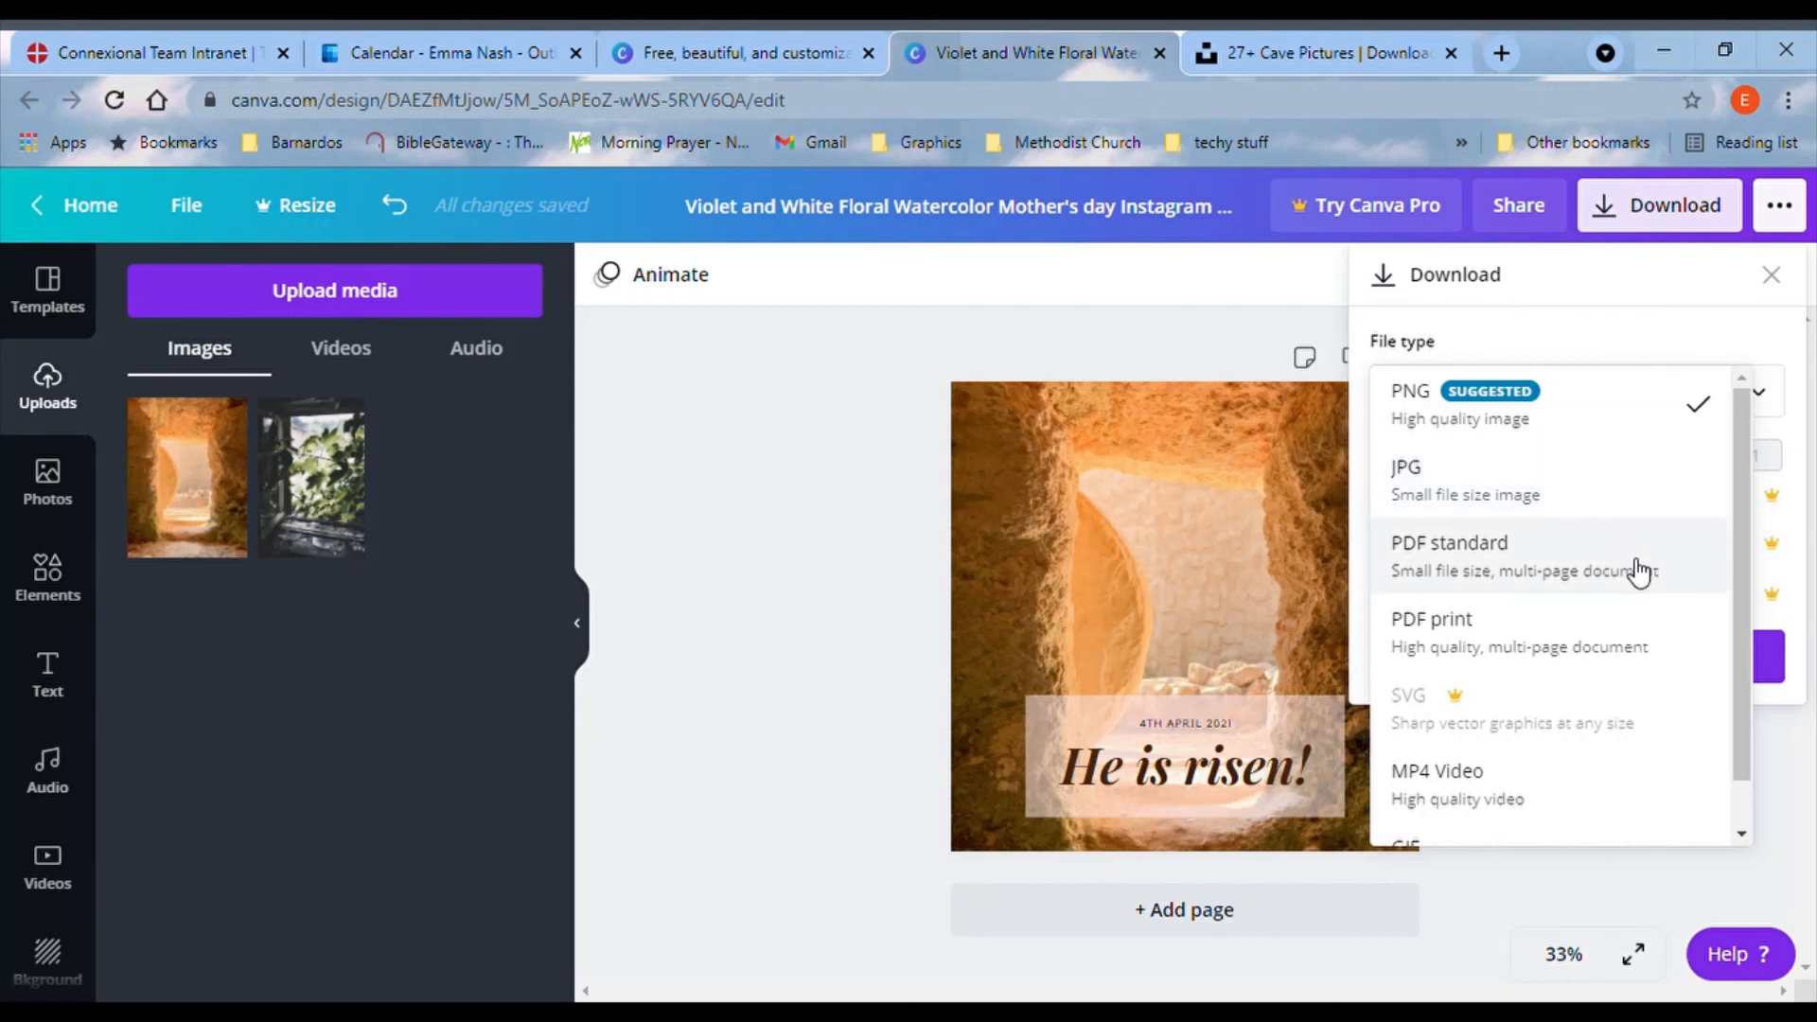
{"action": "scroll", "coordinate": [1663, 785], "scroll_direction": "down", "scroll_amount": 1}
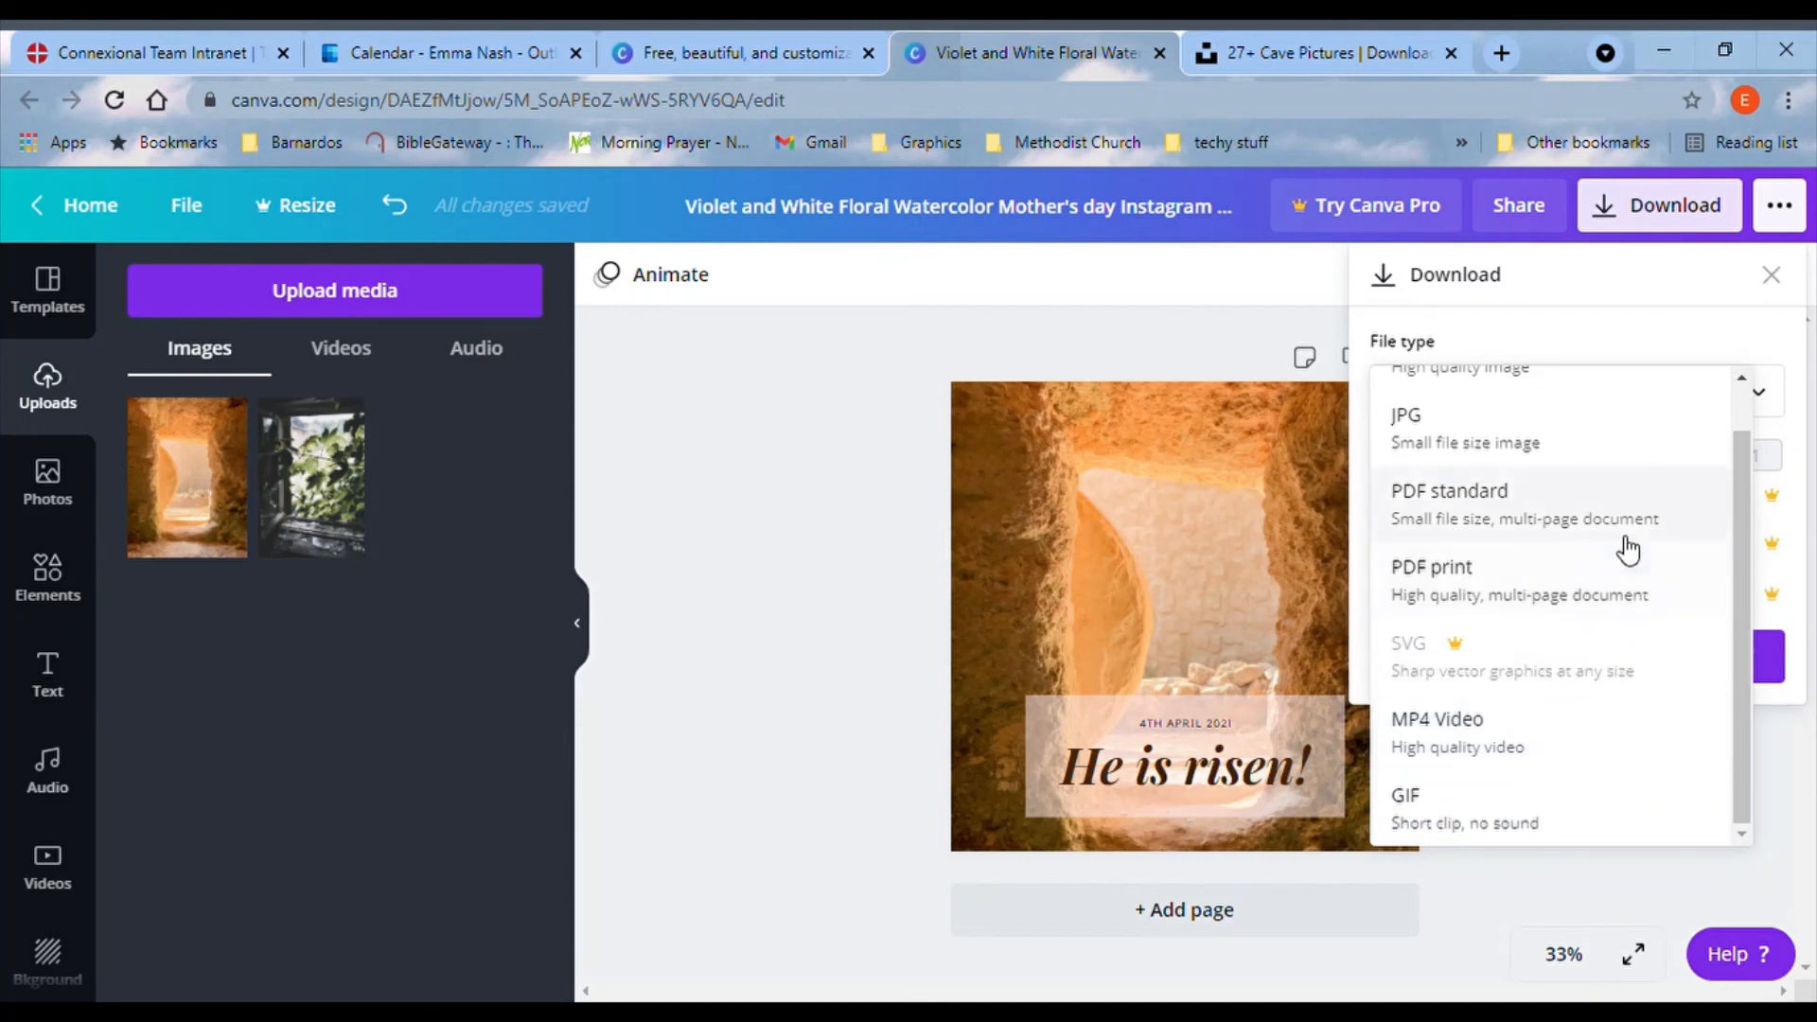
{"action": "scroll", "coordinate": [1635, 518], "scroll_direction": "up", "scroll_amount": 1}
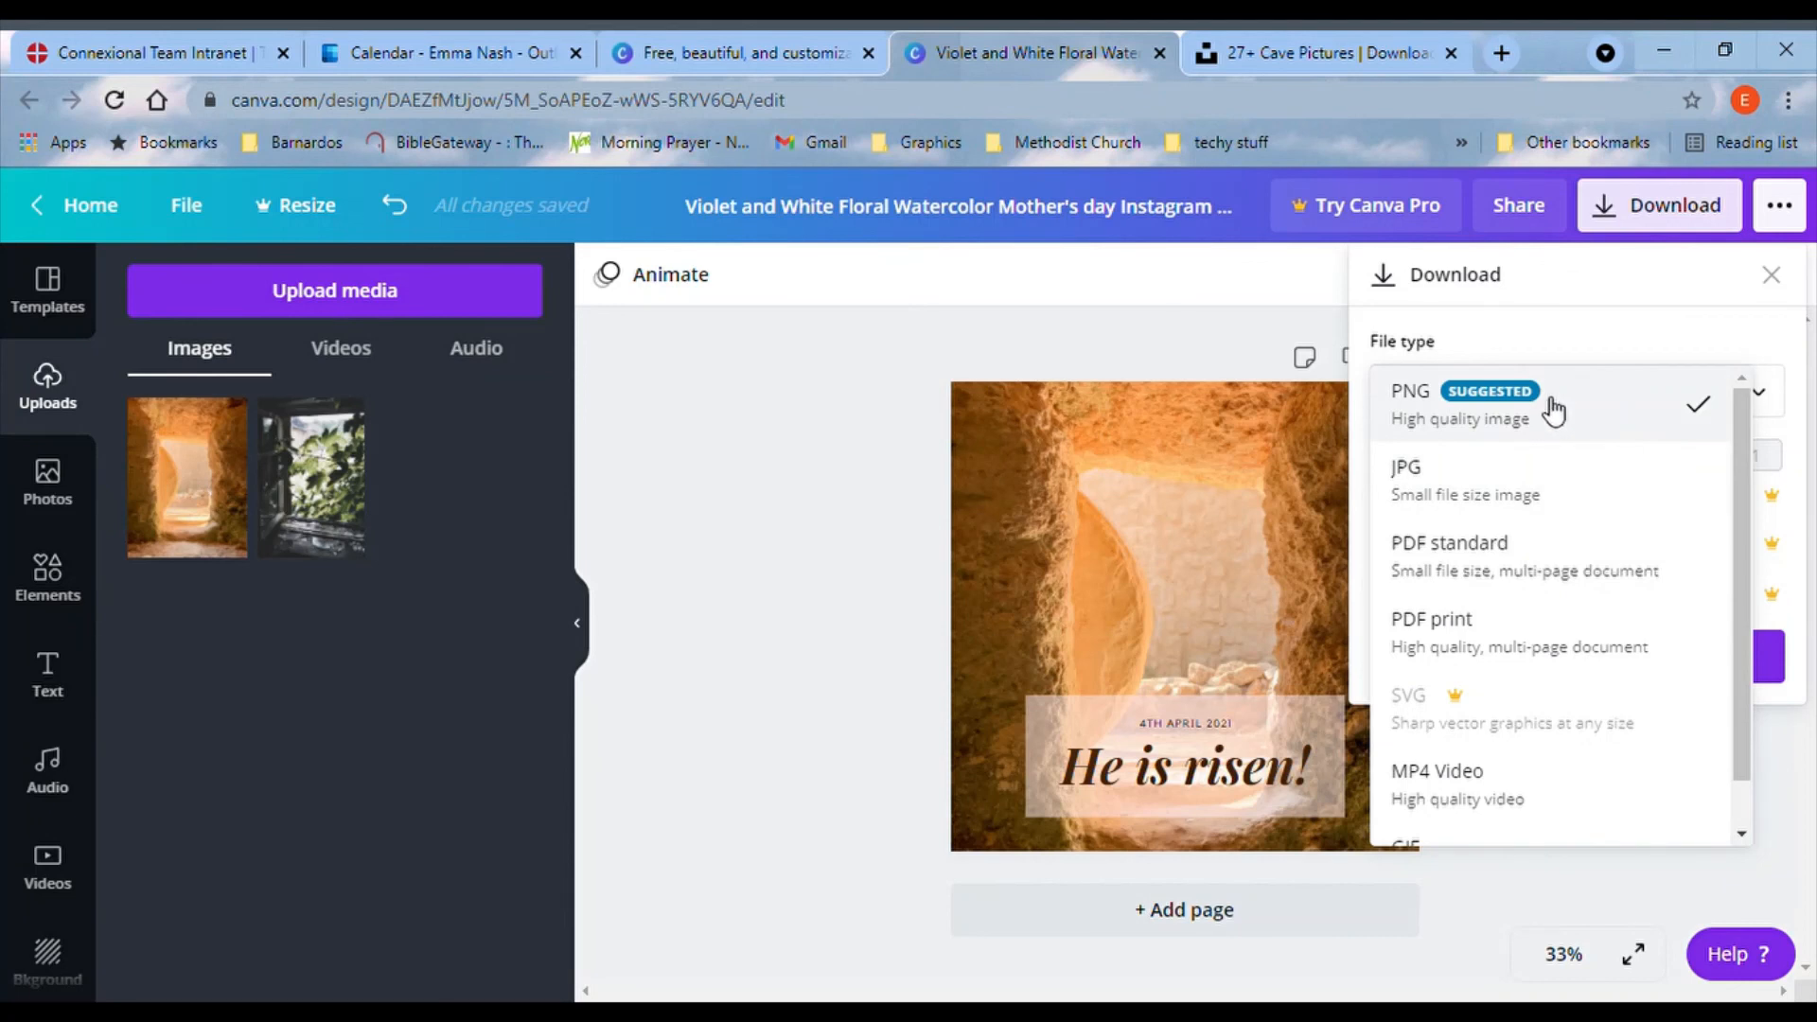
{"action": "left_click", "coordinate": [1607, 418]}
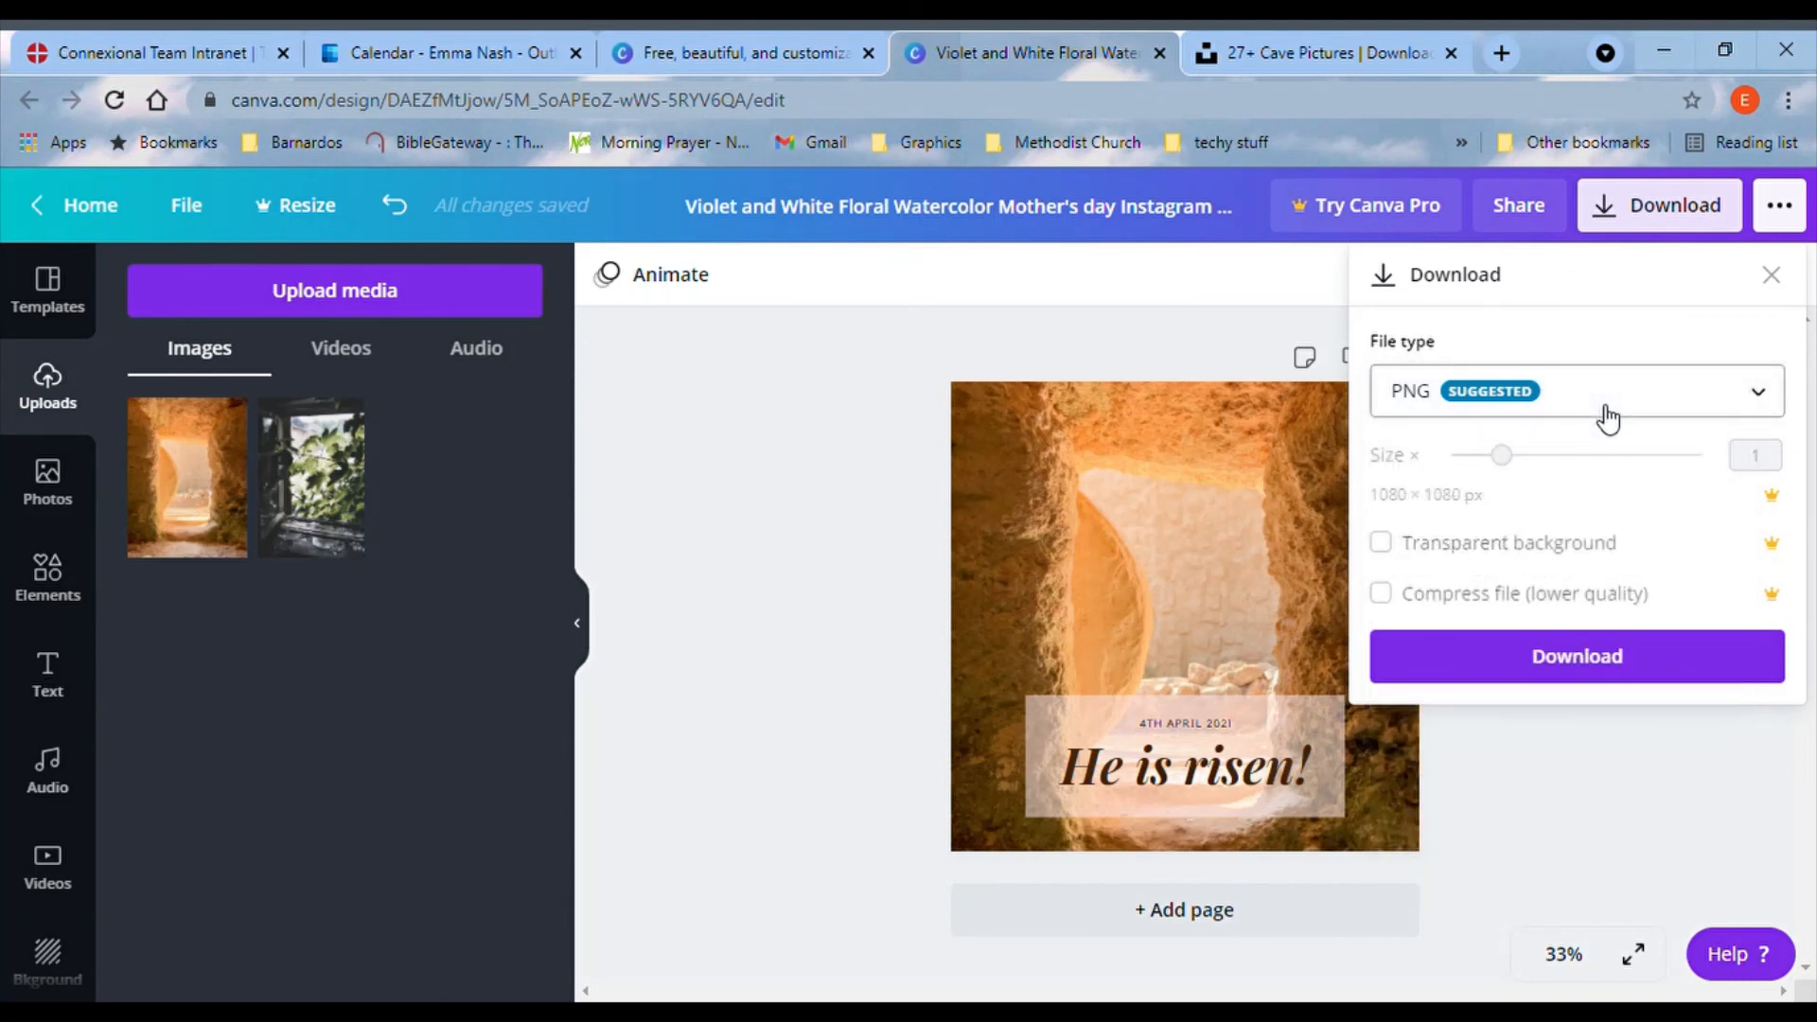
{"action": "left_click", "coordinate": [1645, 673]}
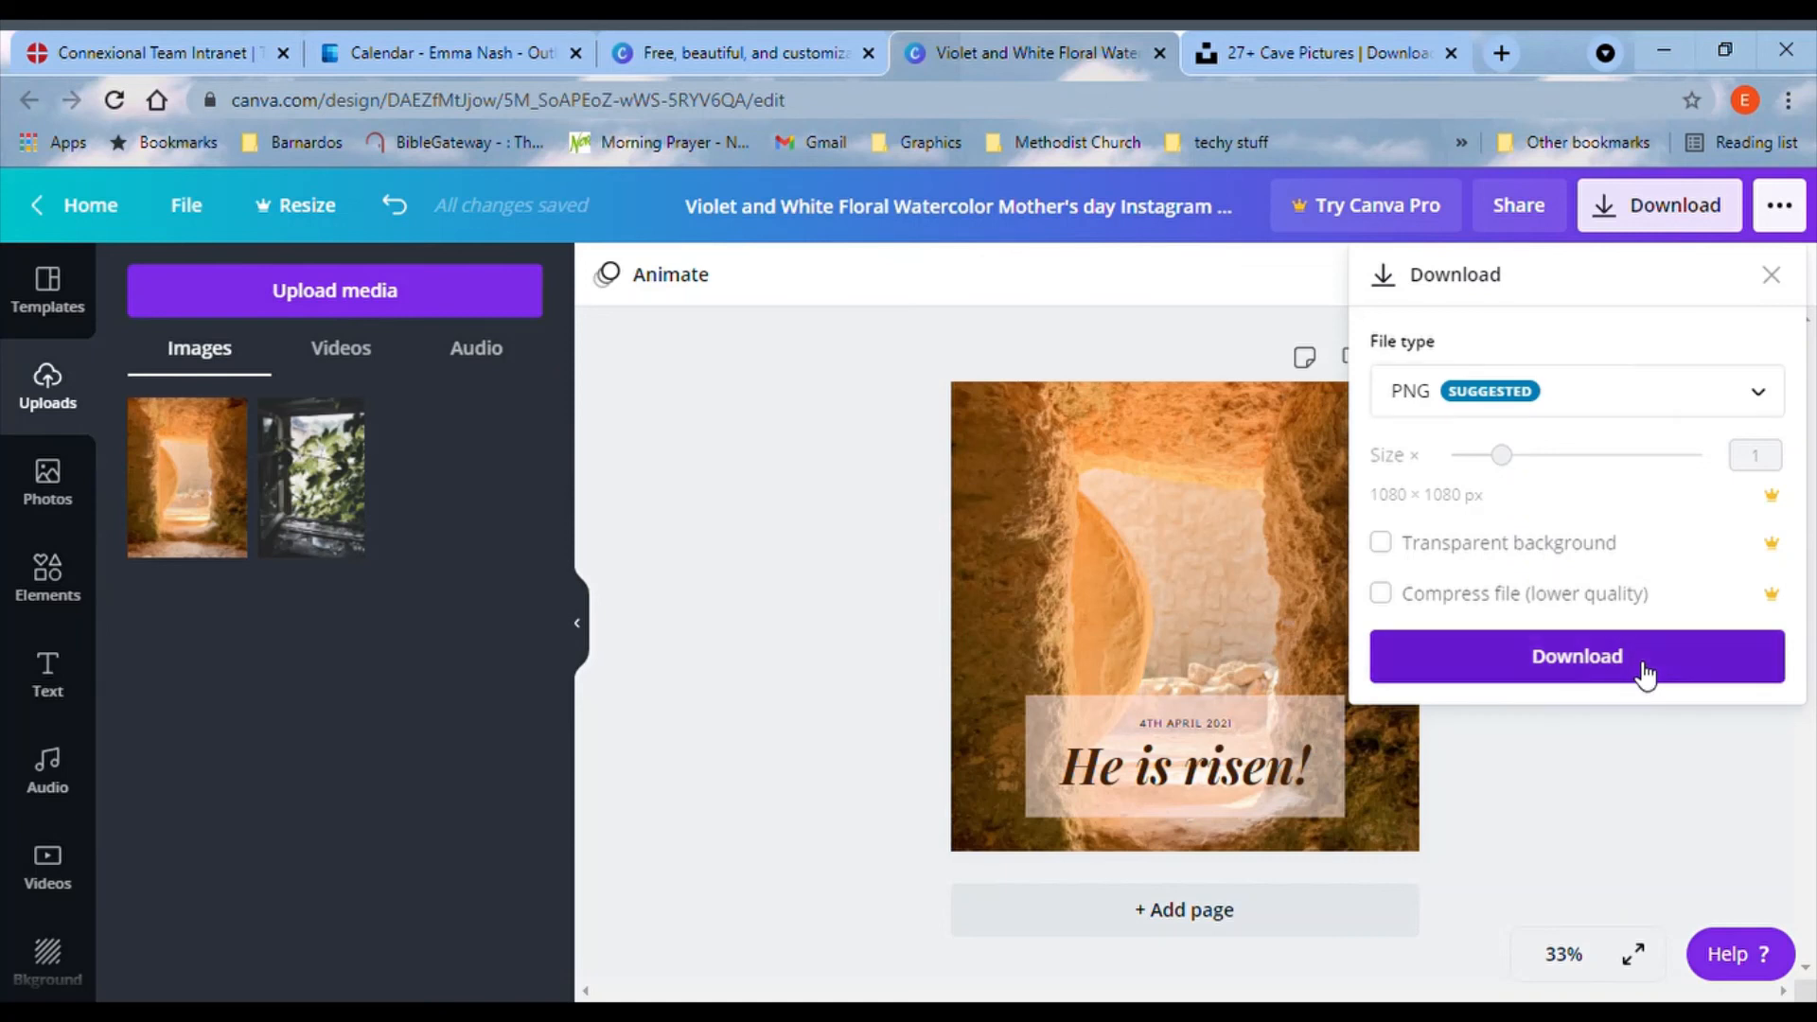